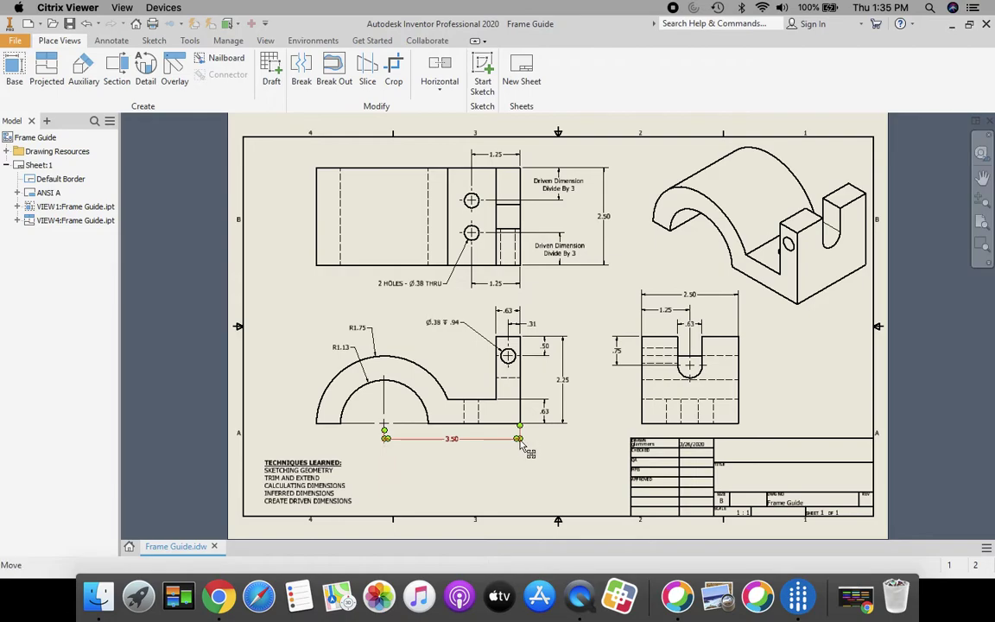
click(521, 443)
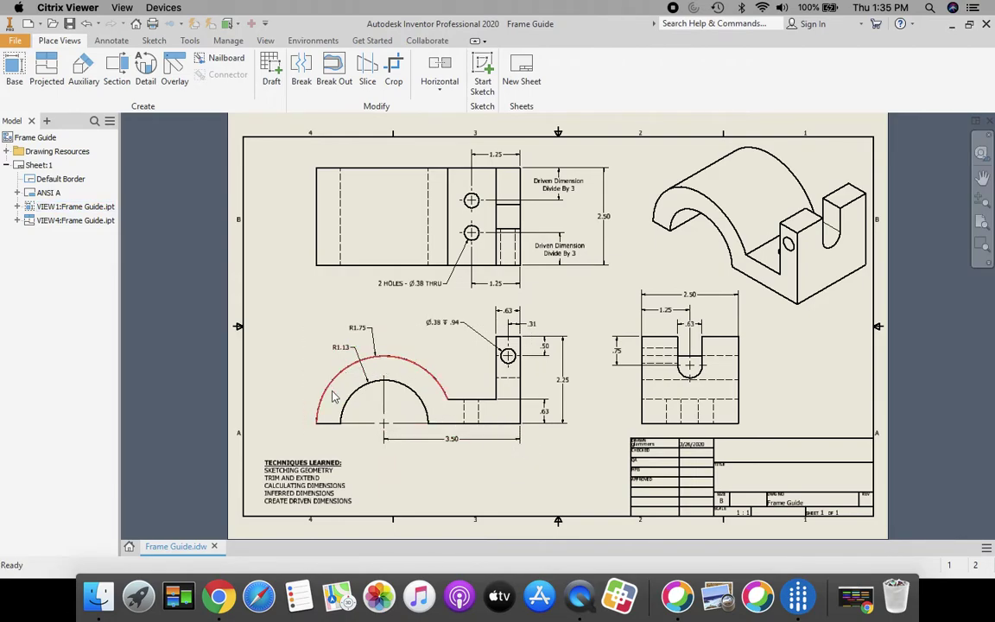
click(379, 363)
click(348, 390)
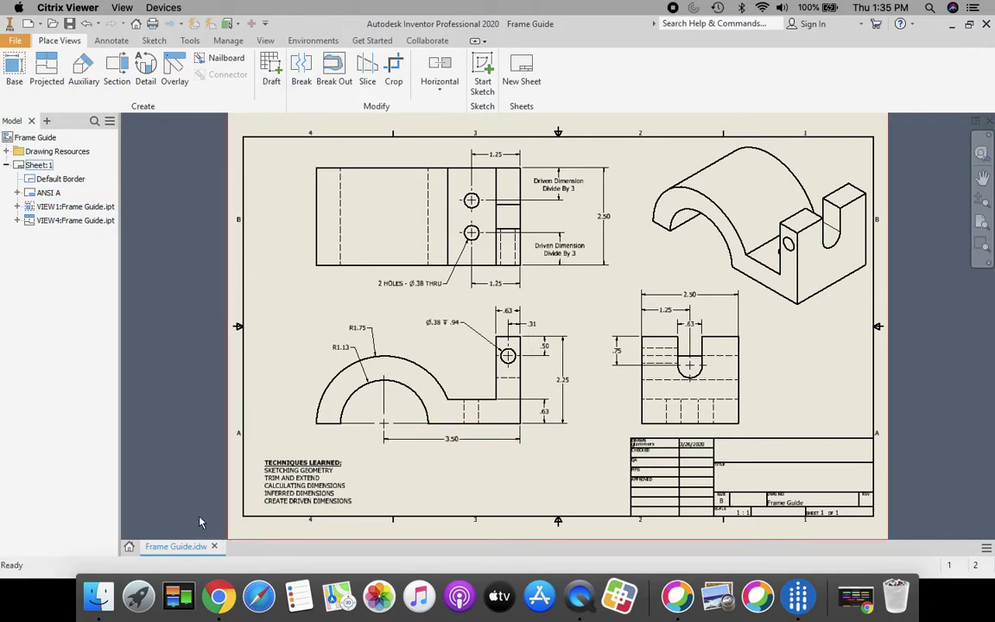
Step: Create a new part file from the Standard.ipt template
click(130, 548)
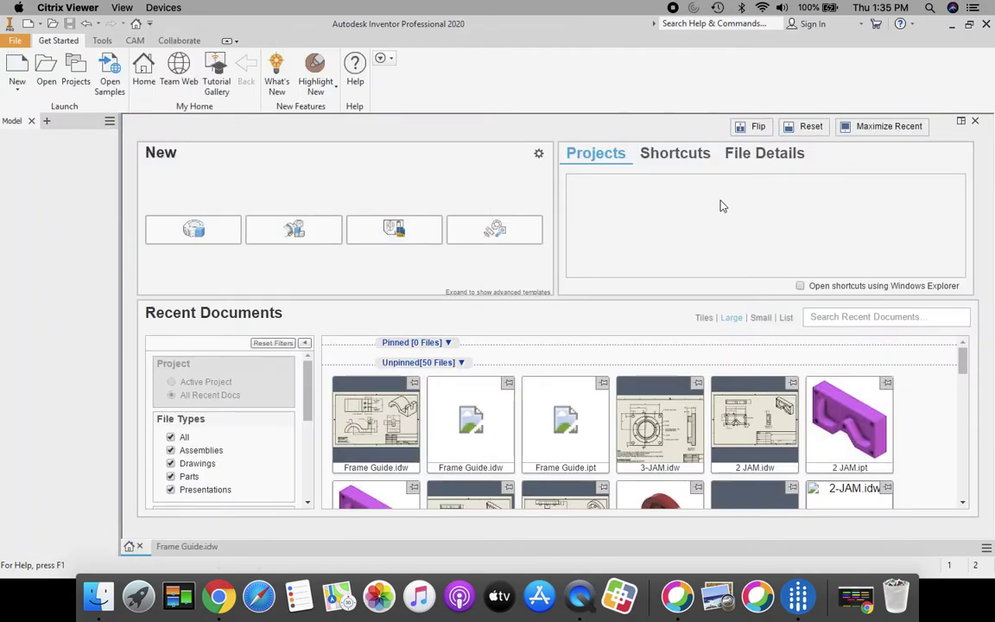
click(18, 76)
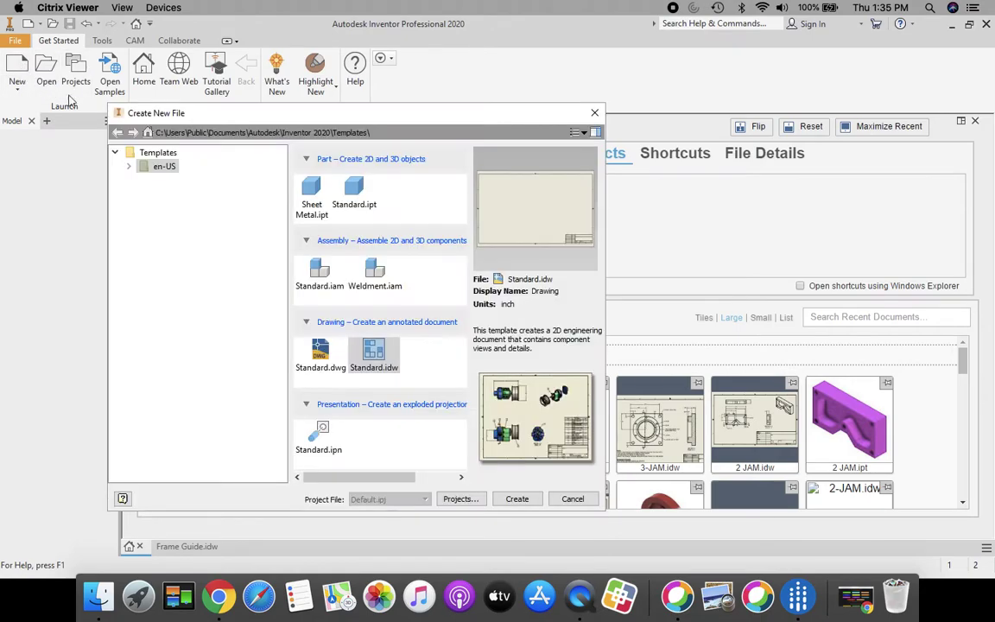
click(347, 183)
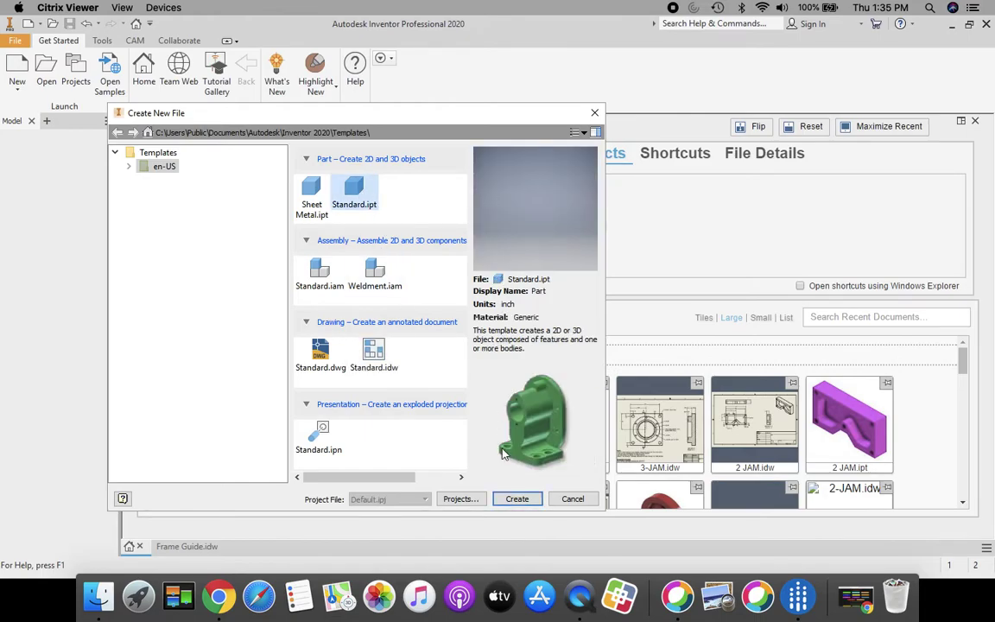
click(518, 498)
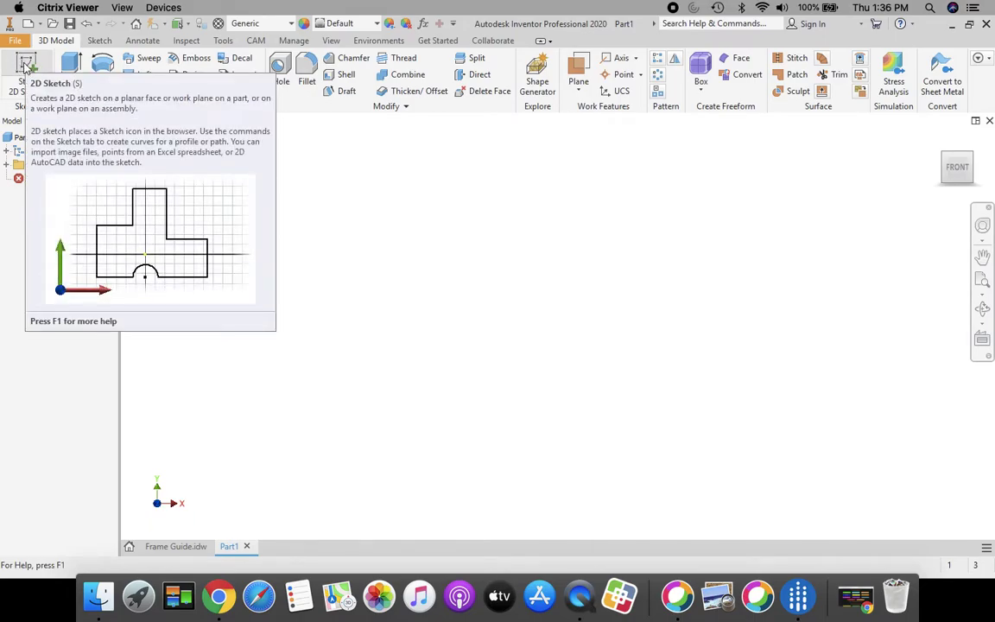
Step: Start a 2D sketch on the XY plane of the new part
click(26, 67)
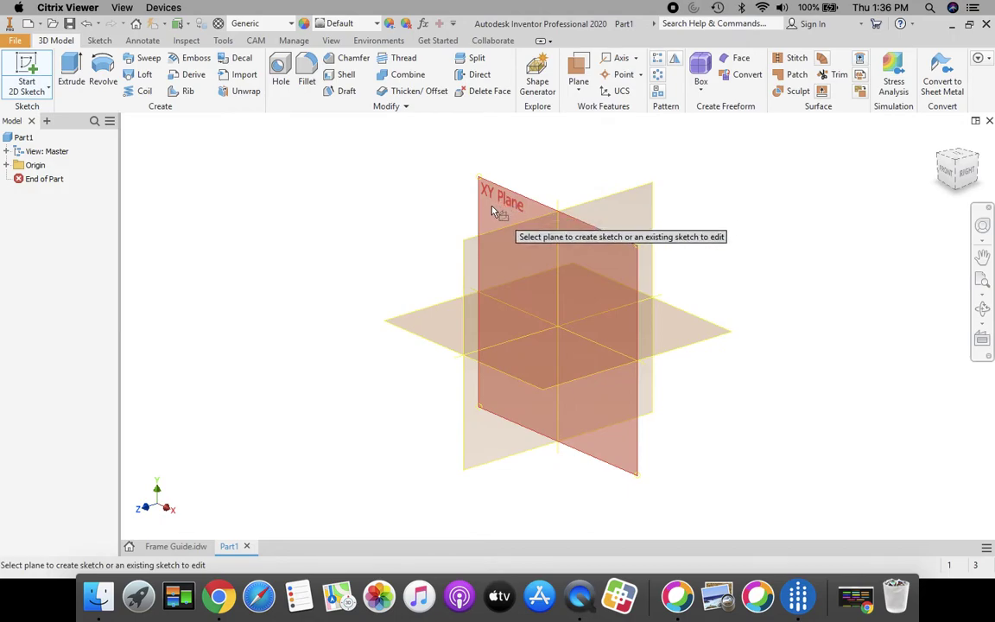
click(496, 209)
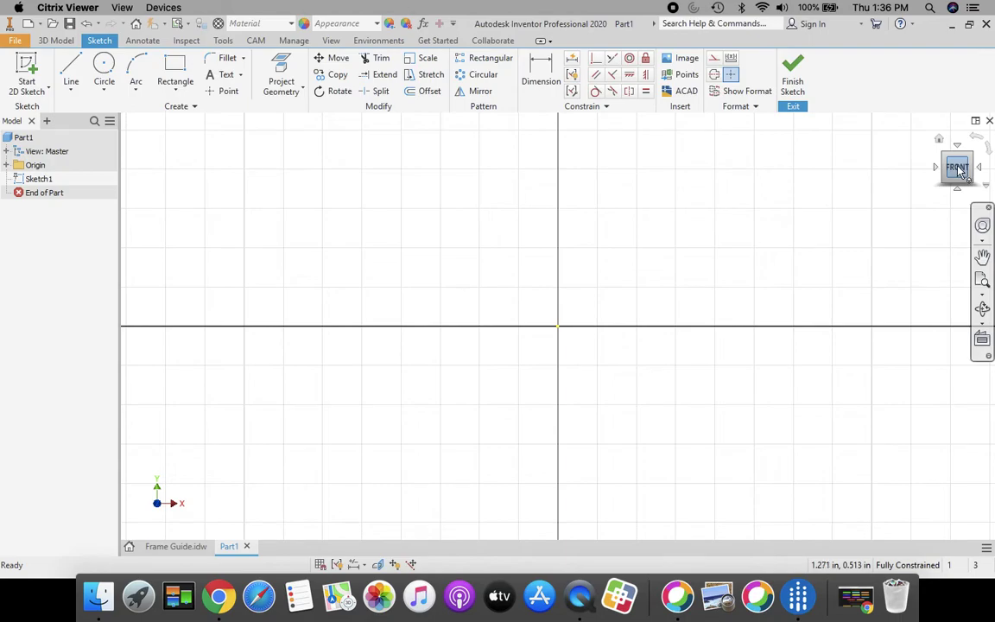
scroll(908, 254, up, 10)
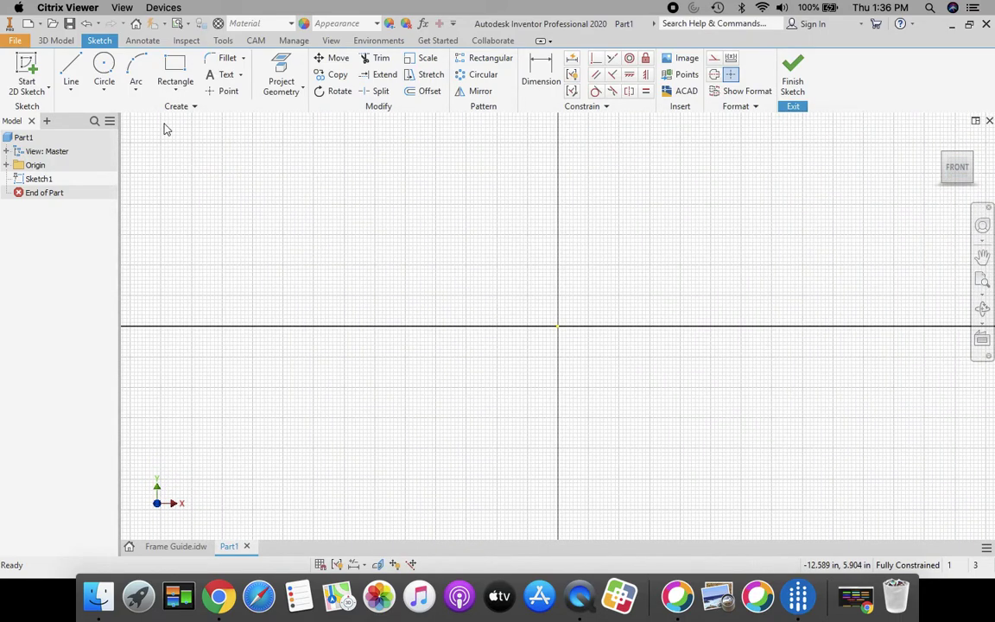
click(175, 547)
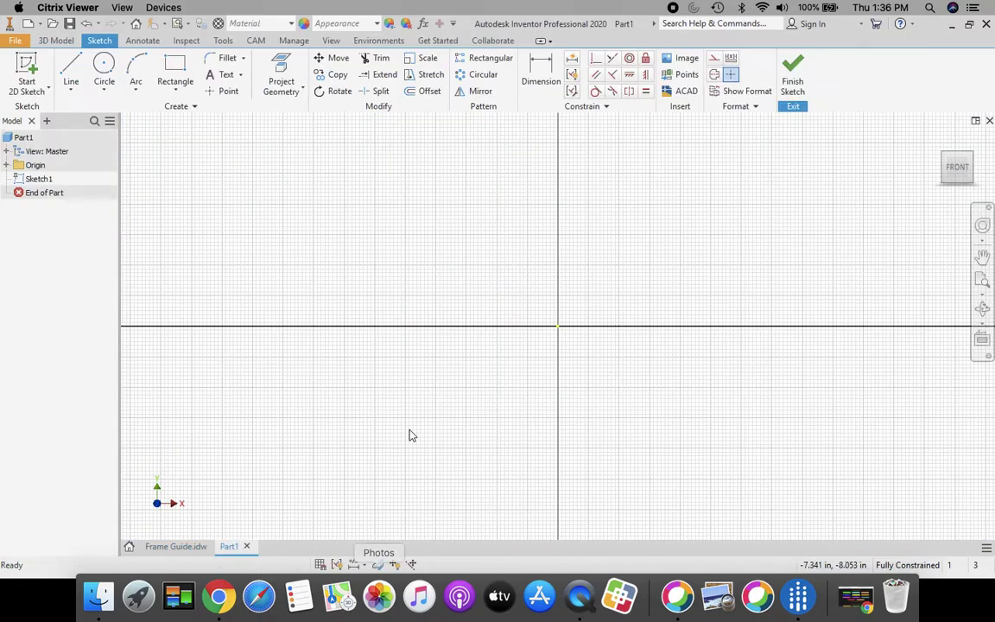
click(103, 74)
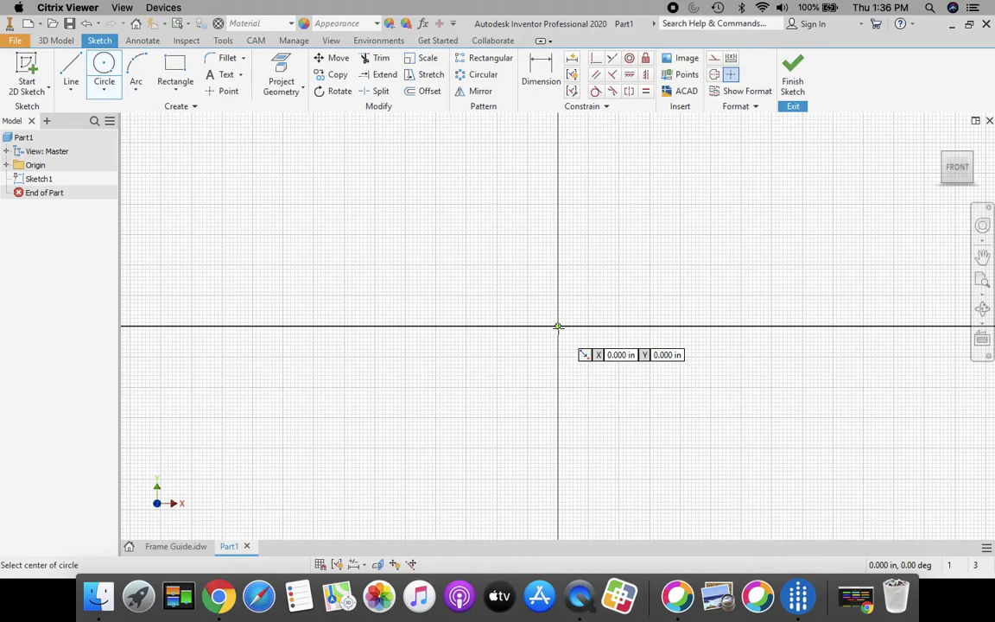
click(558, 326)
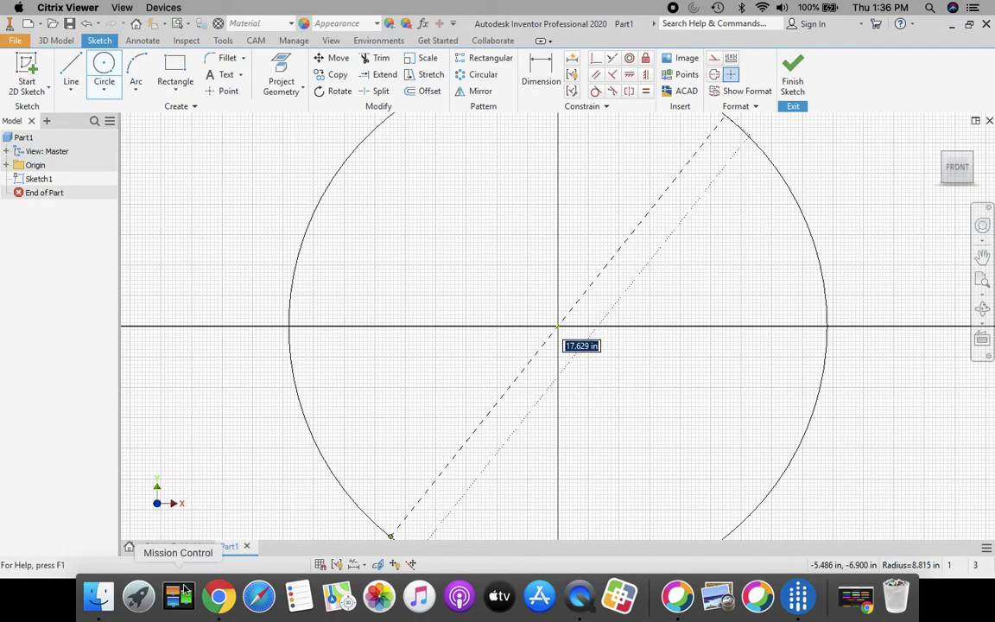
key(Escape)
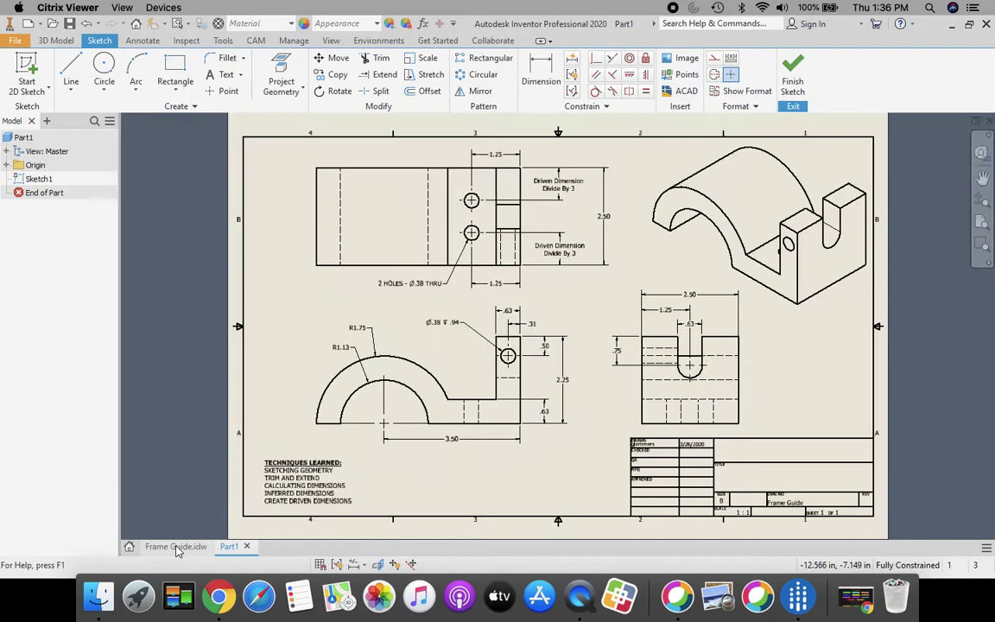
Step: Check the arc radii in the Frame Guide drawing and sketch a 2.26 in diameter circle centred on the part sketch's origin
click(176, 546)
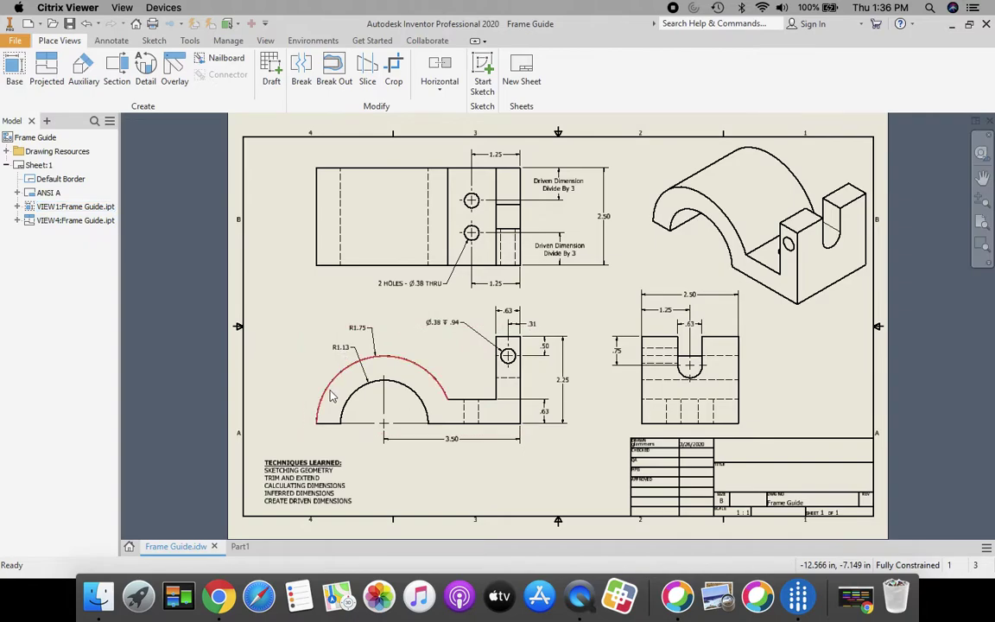
click(302, 484)
key(Escape)
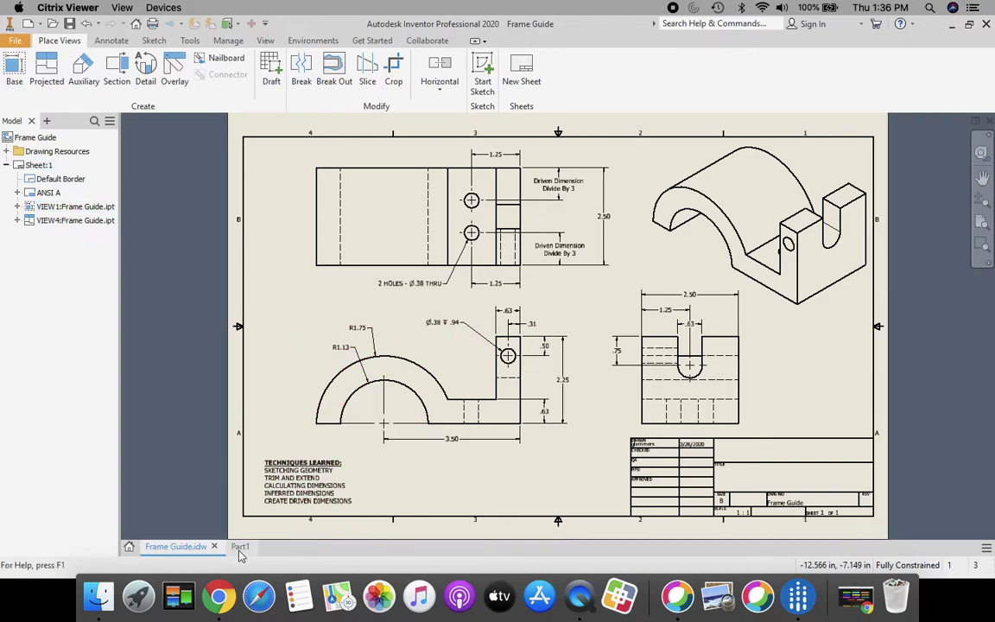
click(239, 547)
click(105, 69)
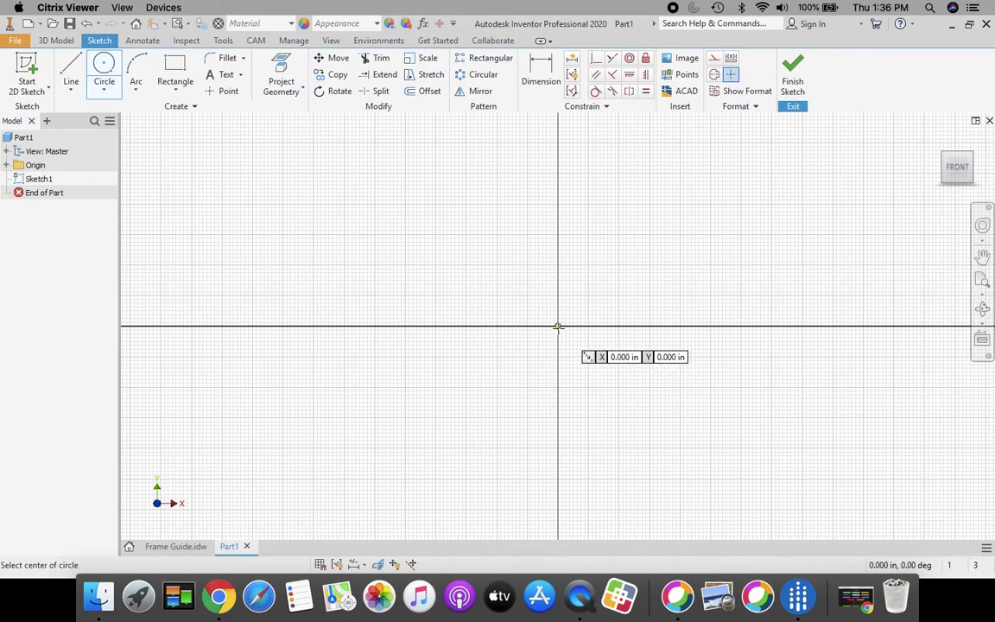
click(558, 326)
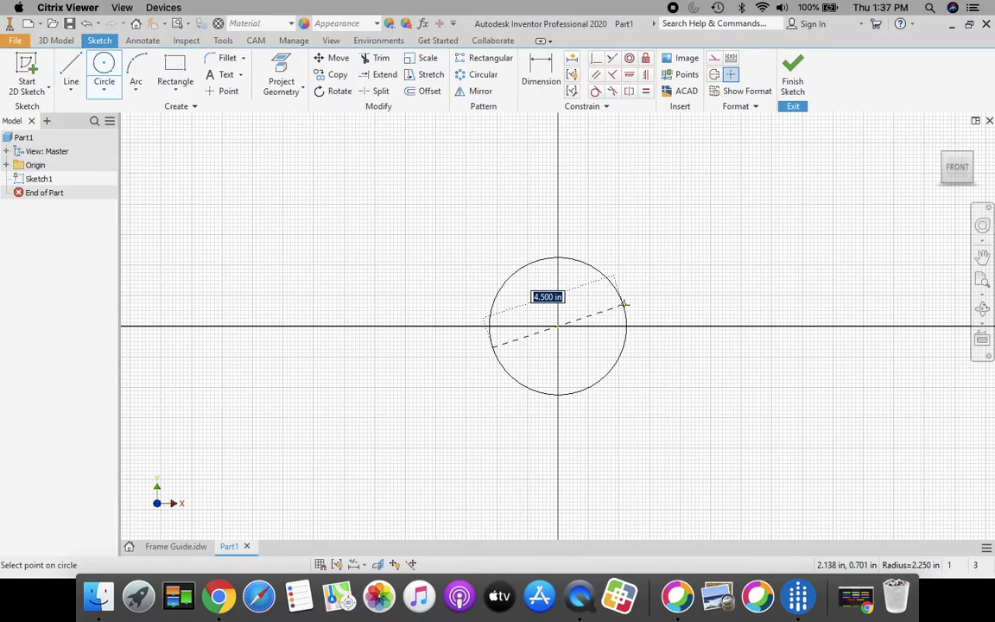
text(2.25)
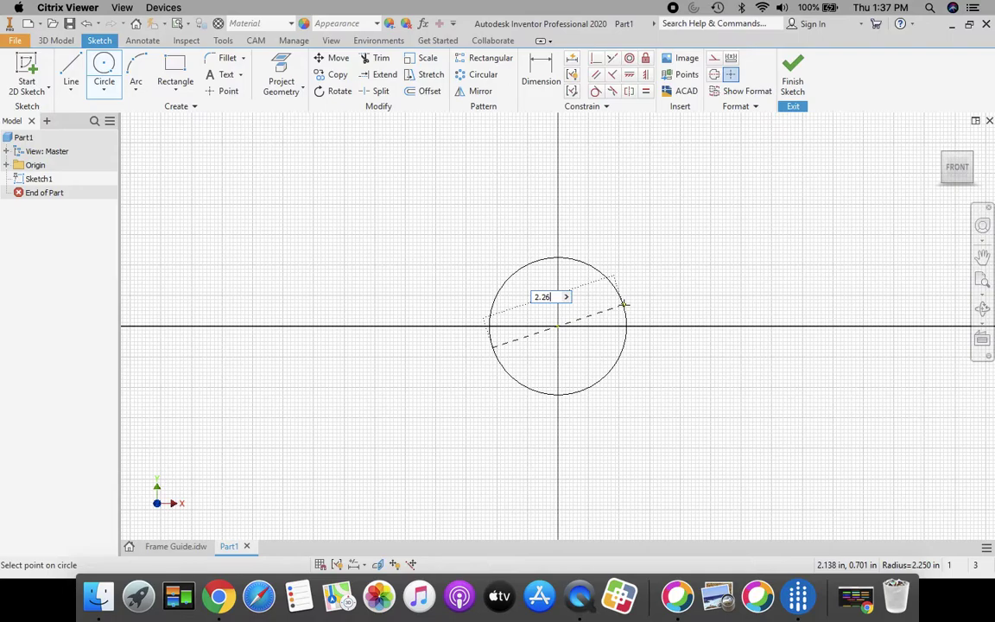
key(Return)
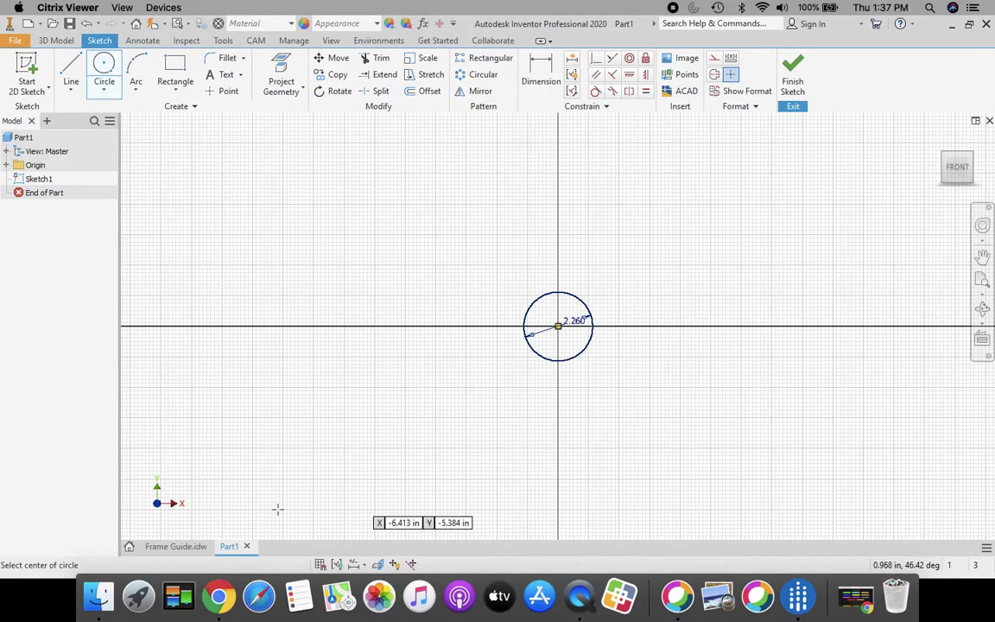
Step: Sketch a second circle centred on the origin, entering its diameter as 1.75*2 in
click(173, 546)
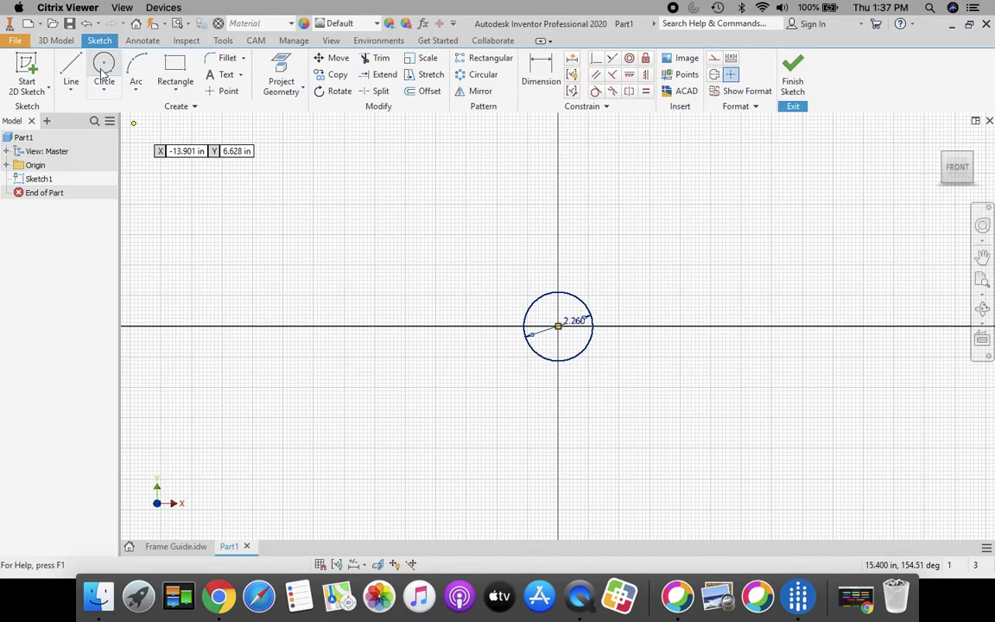
click(103, 69)
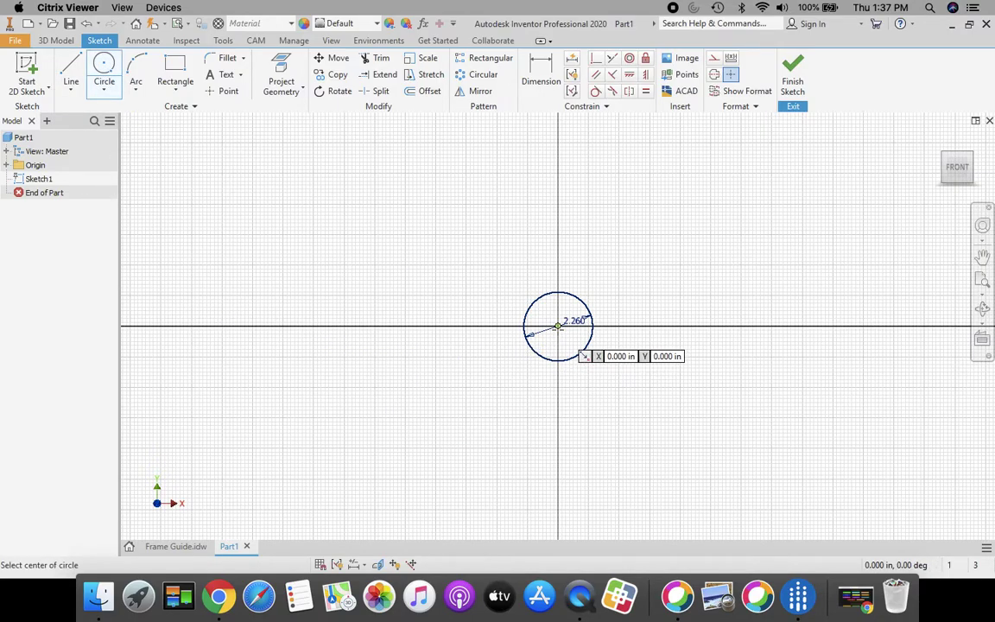
click(558, 326)
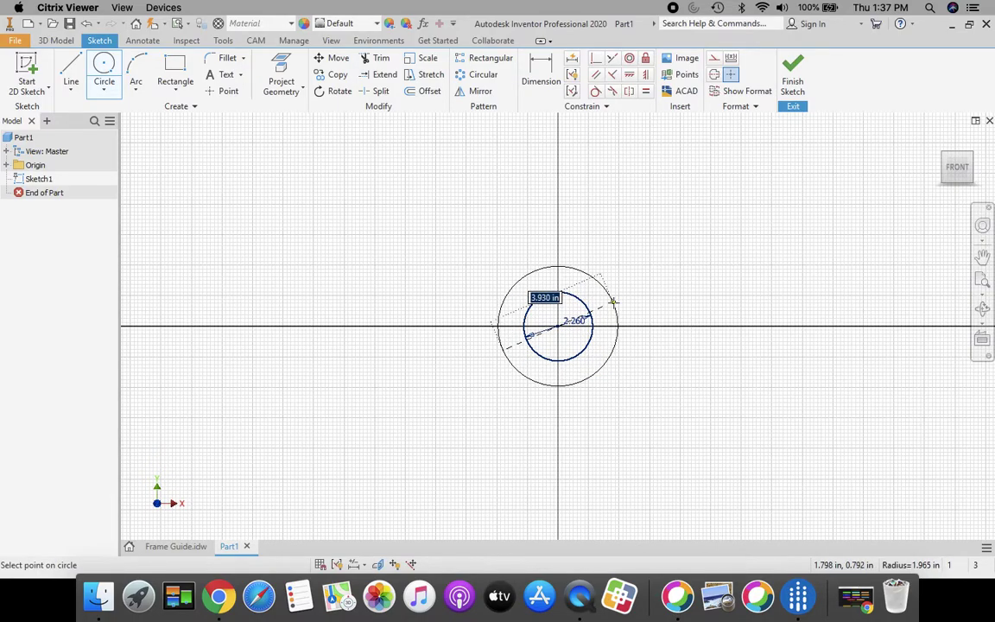
text(1.75*2)
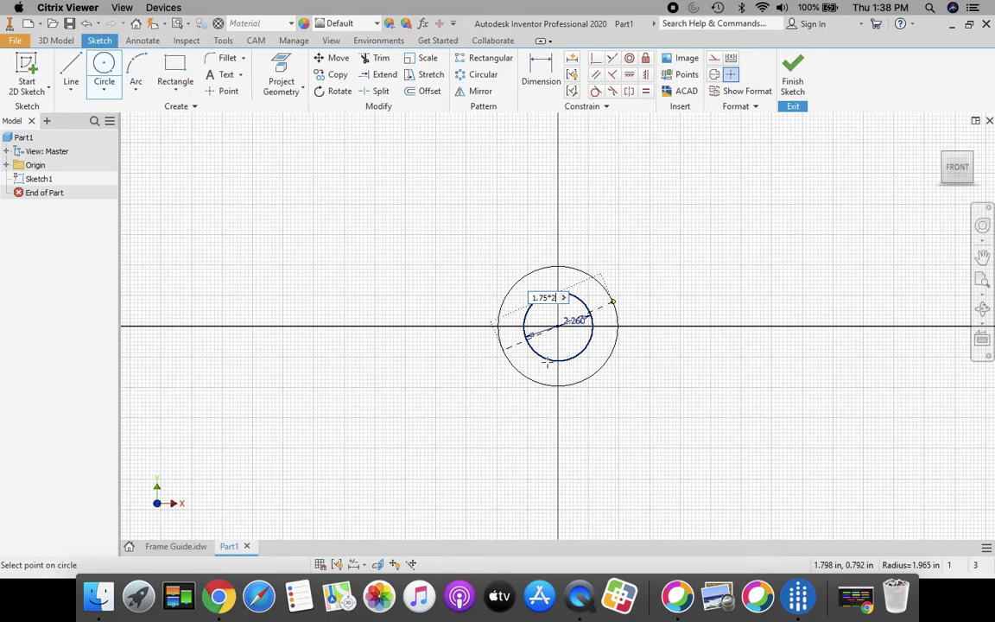
key(Return)
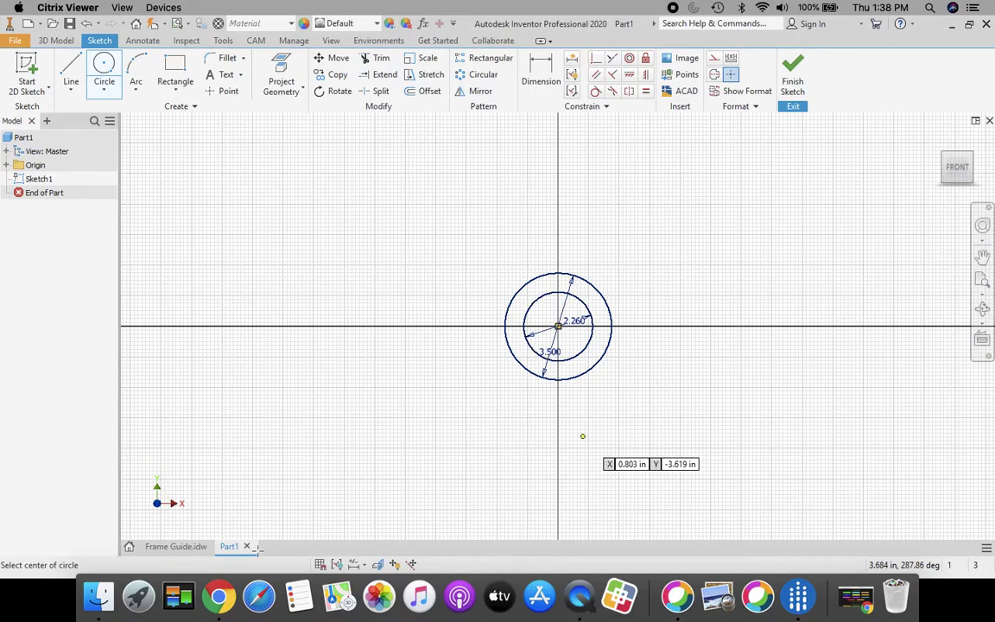
Step: Consulting the drawing's front view, sketch connected lines from the circle centre: about 4.64 in right, 2.27 in up and 0.79 in back left
click(172, 547)
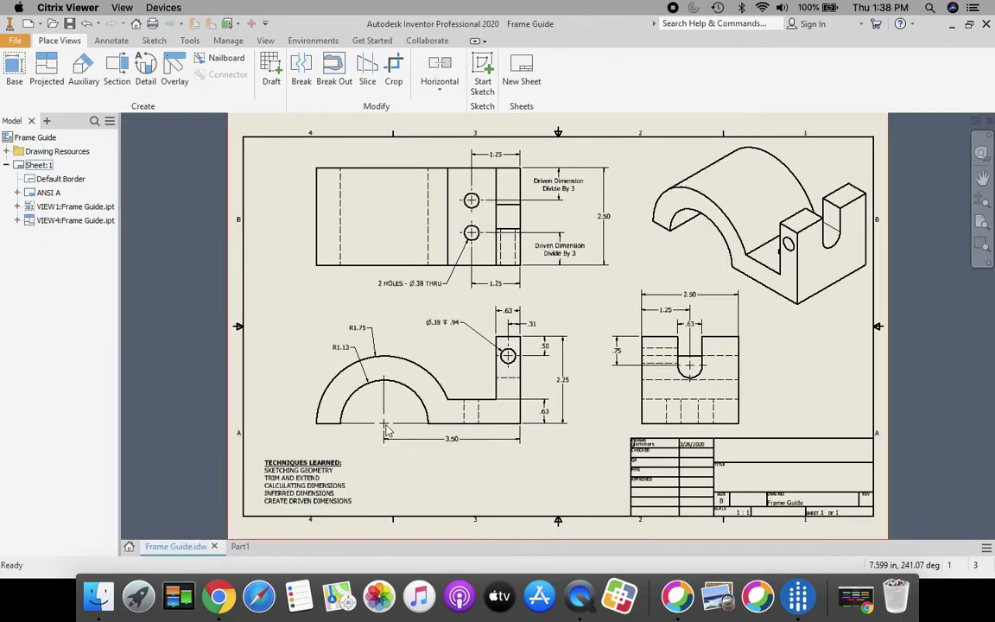
click(516, 438)
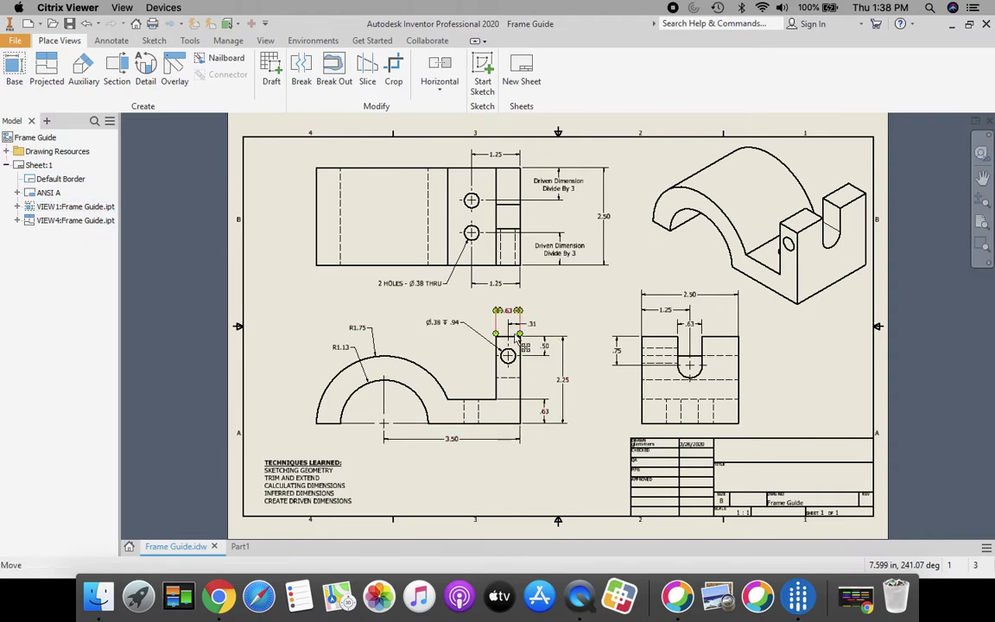
click(431, 405)
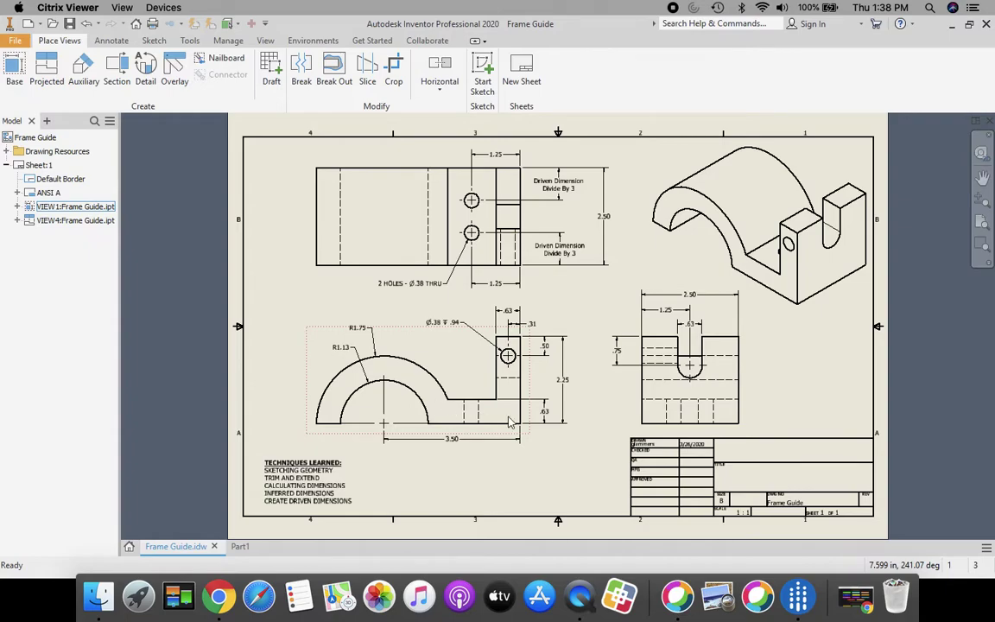
click(239, 546)
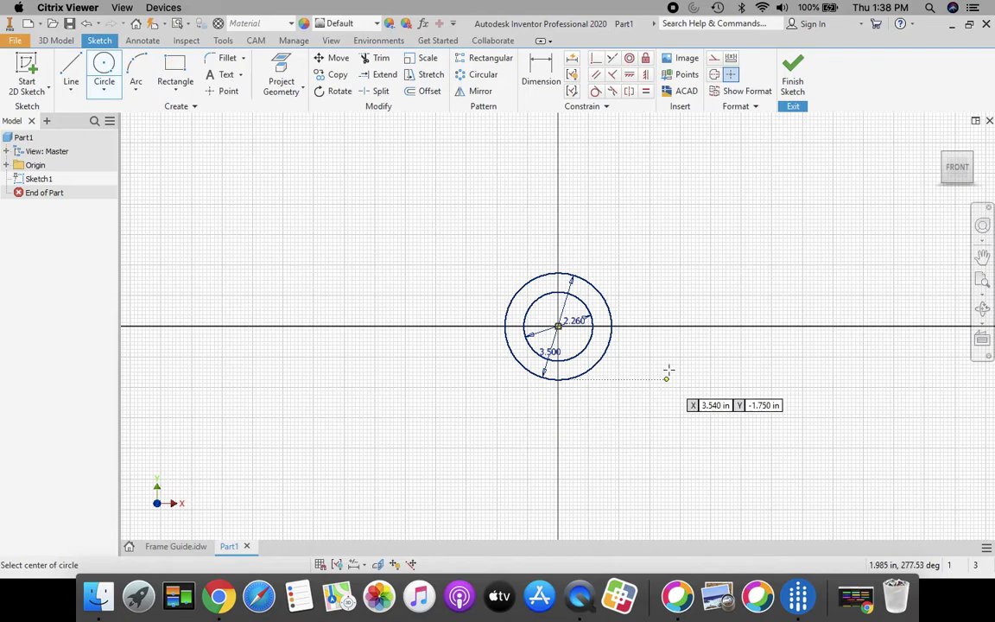
scroll(736, 313, up, 3)
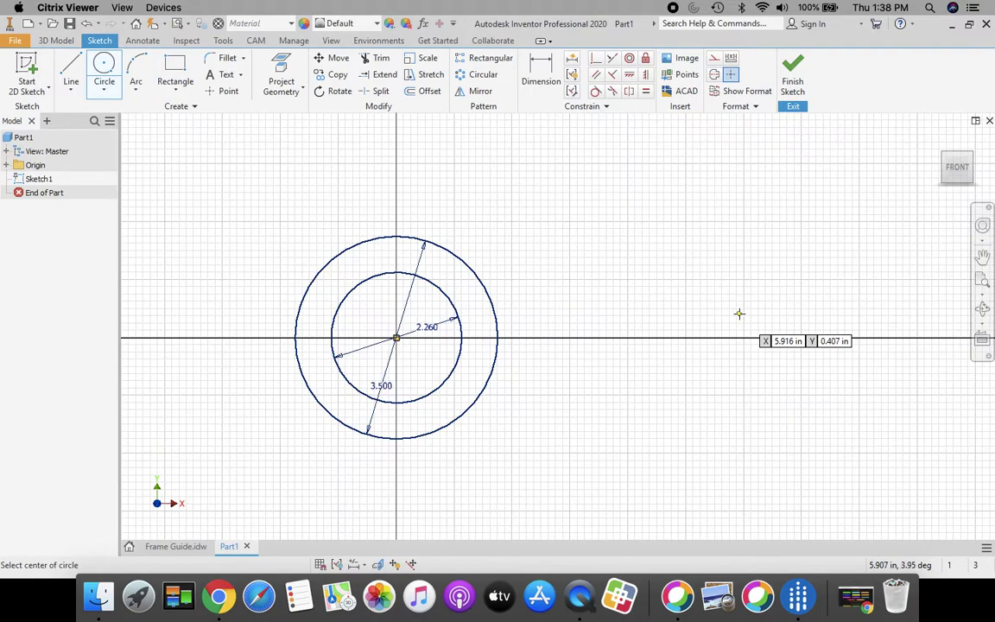
click(67, 62)
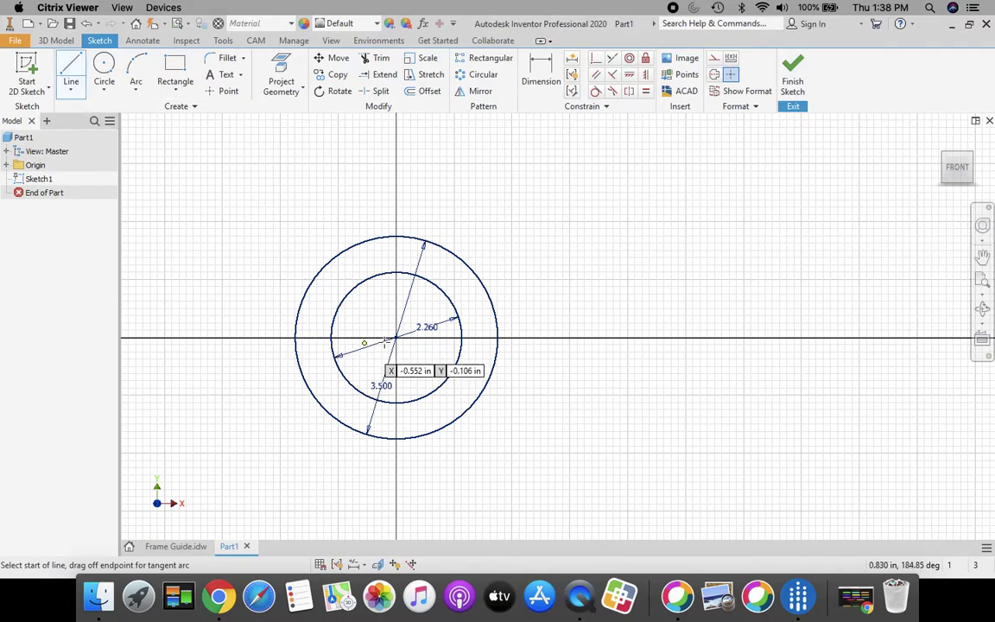
click(396, 337)
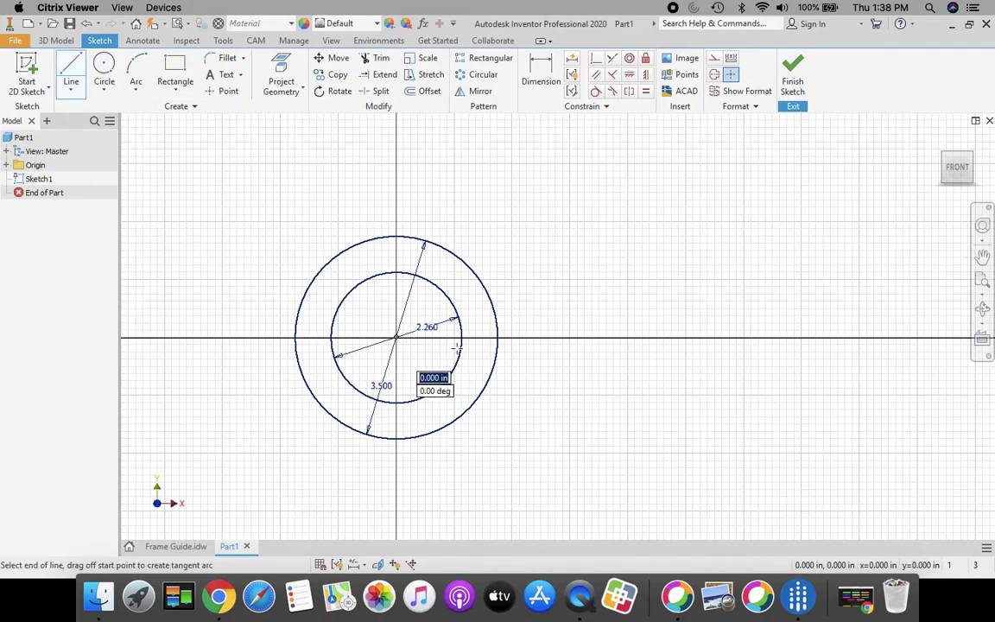
click(664, 336)
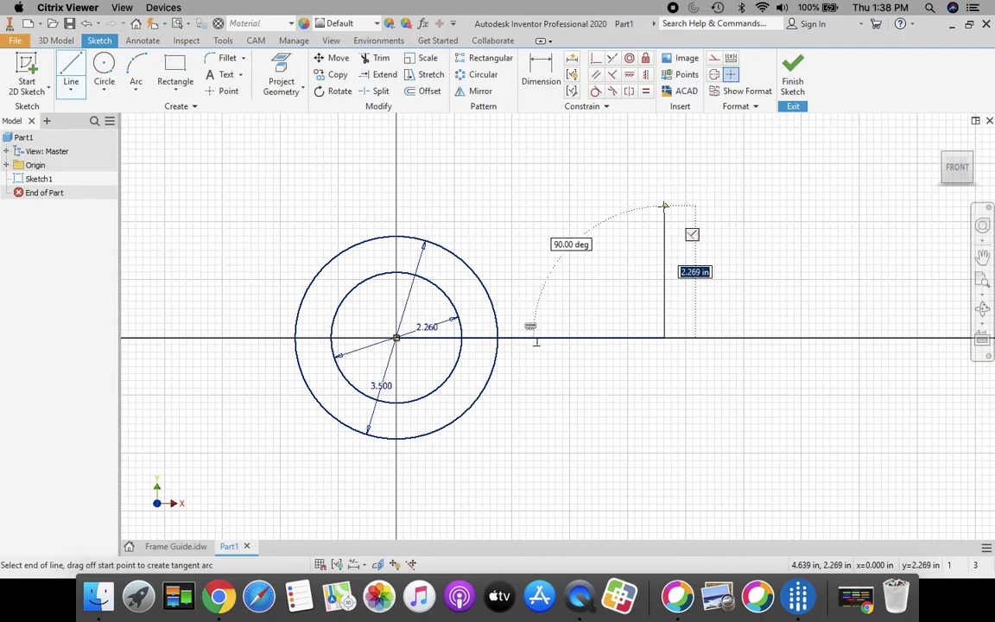
click(664, 205)
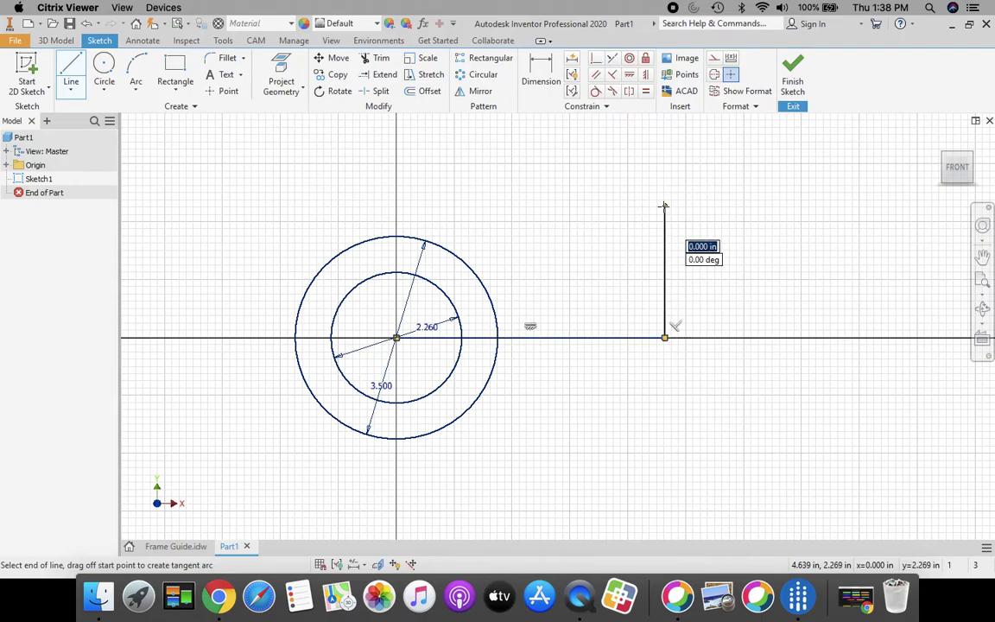
click(619, 206)
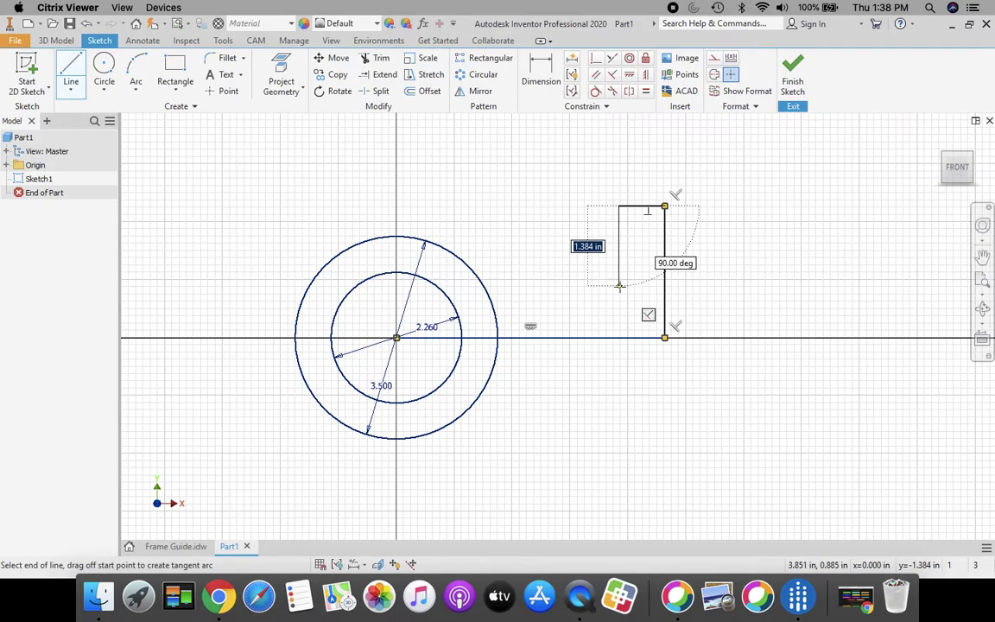
key(Escape)
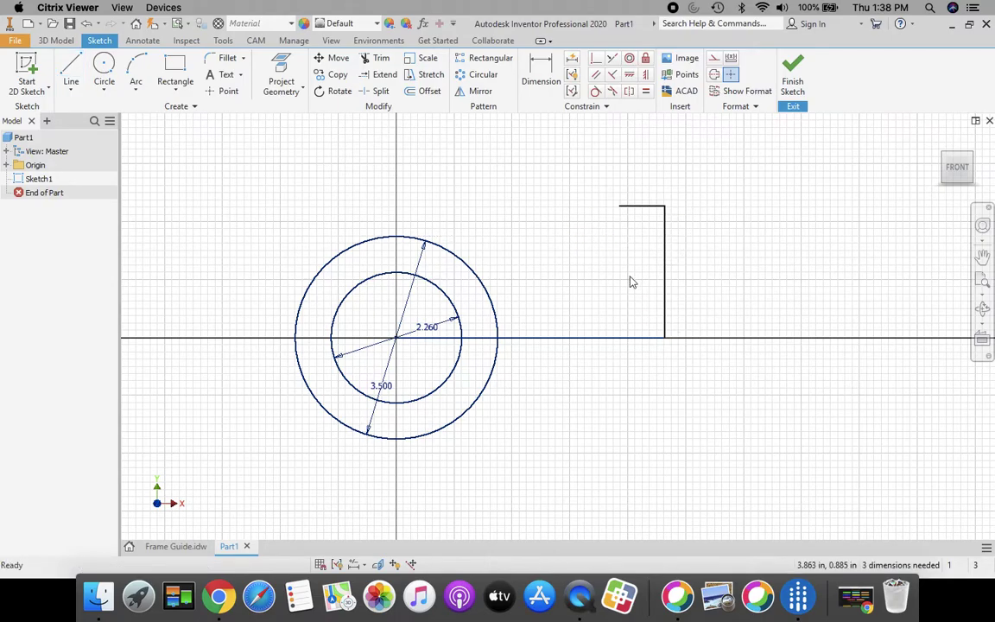
Step: From the open end of the short top line, sketch connected lines about 1.4 in down and 3.59 in left into the circles
click(71, 68)
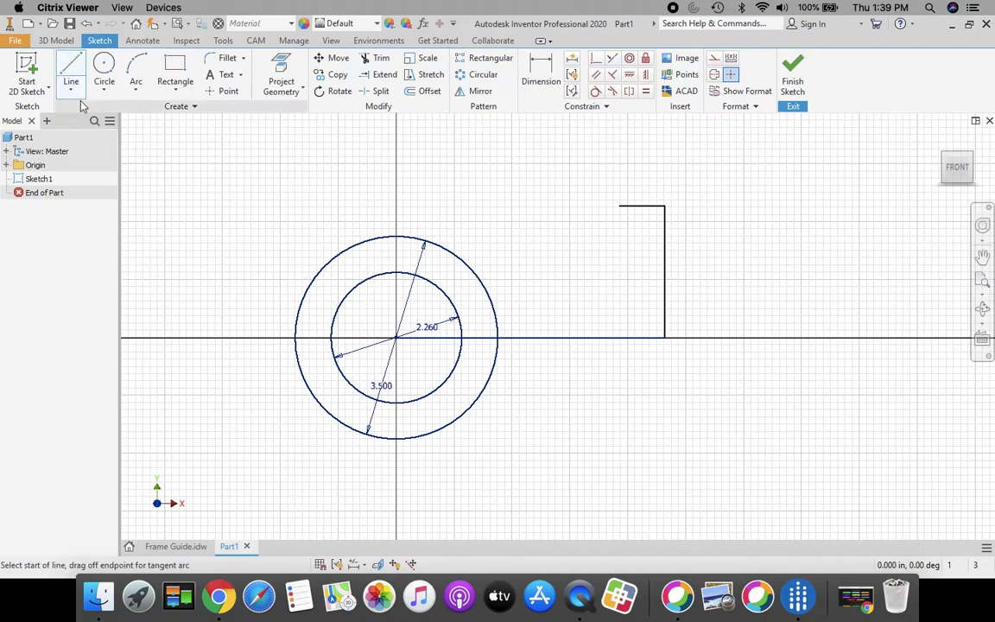
click(618, 207)
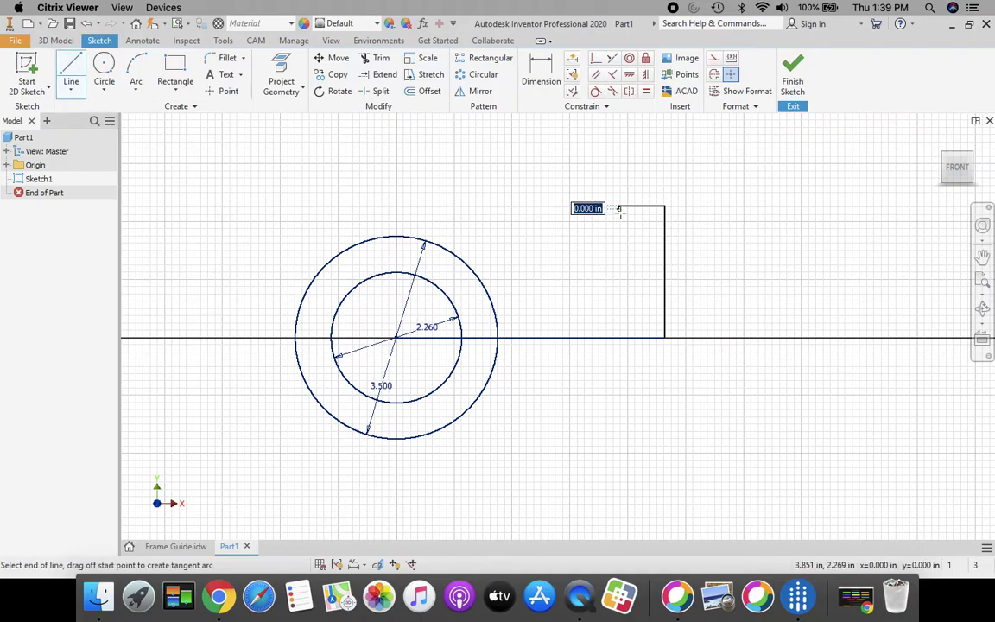
click(618, 286)
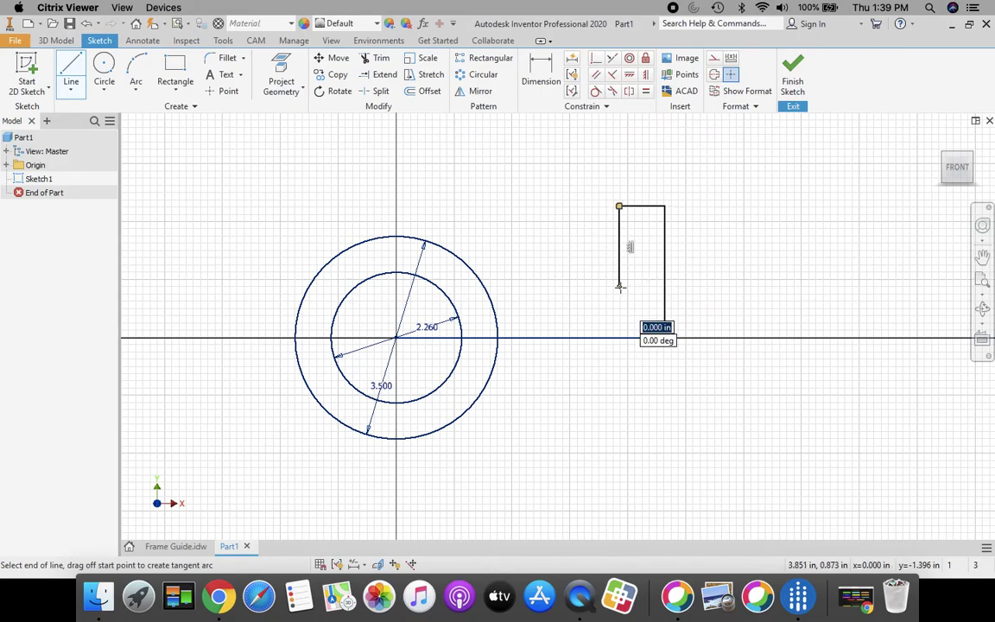
click(411, 286)
key(Escape)
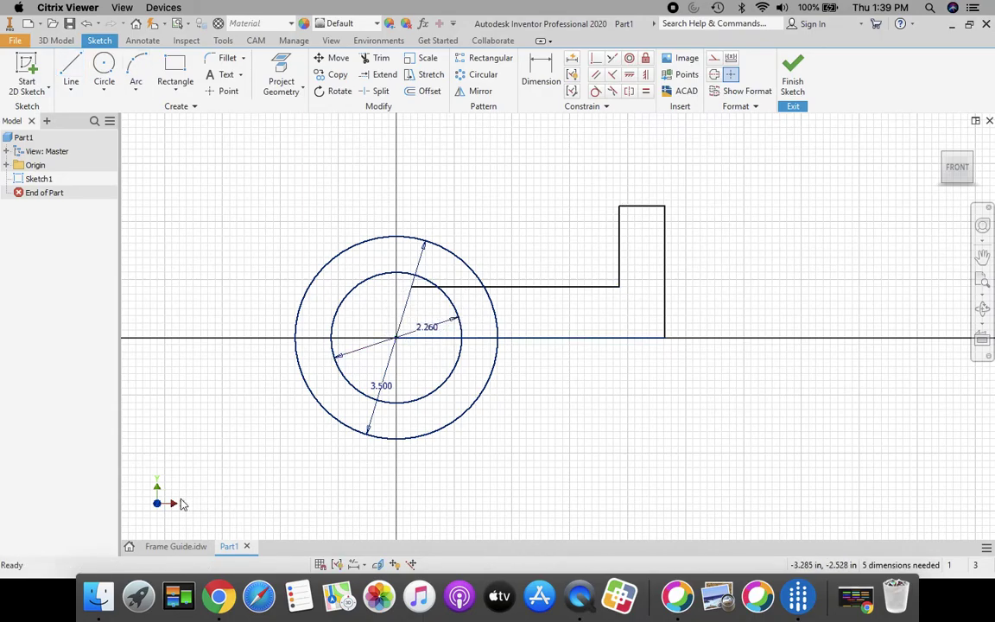
Step: Check the front view's base length, overall height, upright width and base thickness in the Frame Guide drawing, and return to the part sketch
click(164, 546)
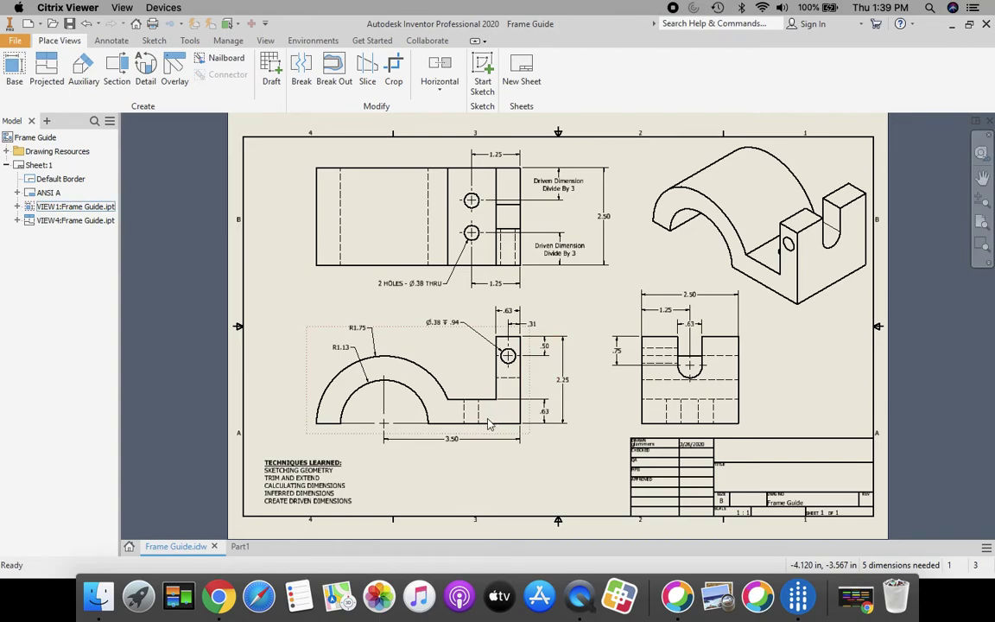
click(547, 416)
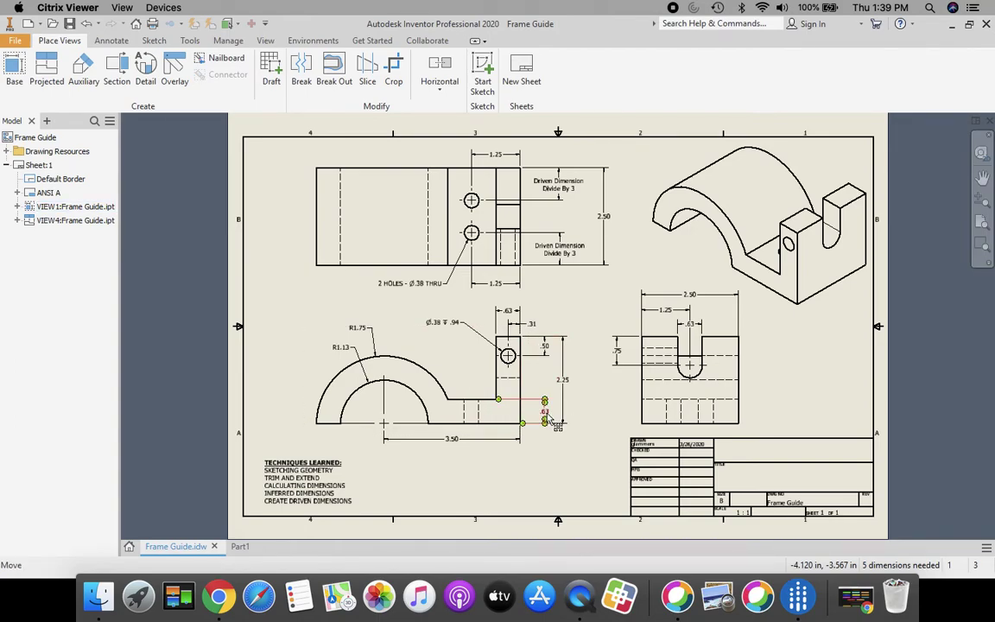
click(514, 316)
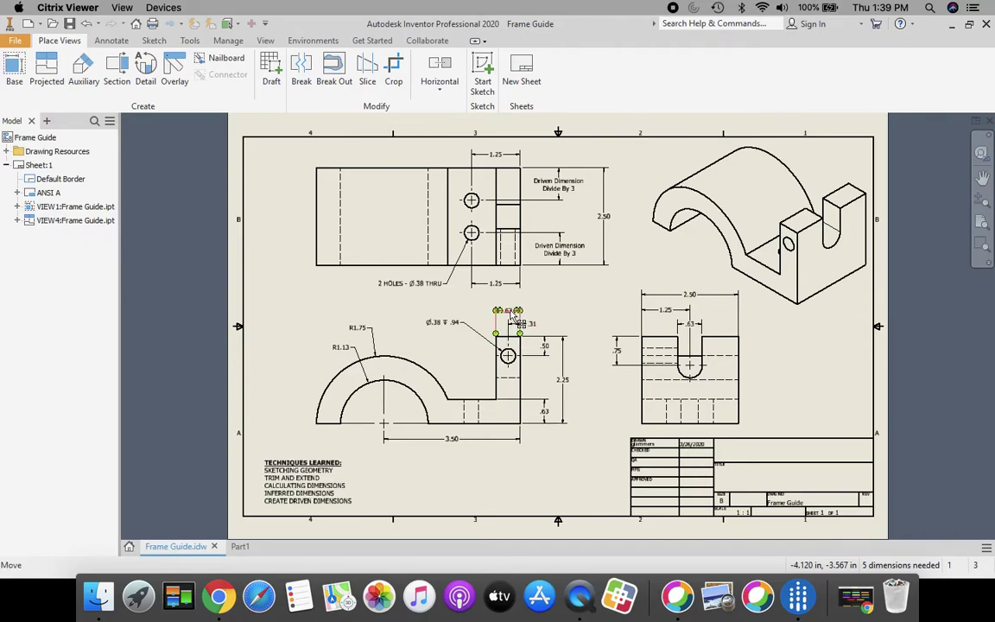
click(585, 396)
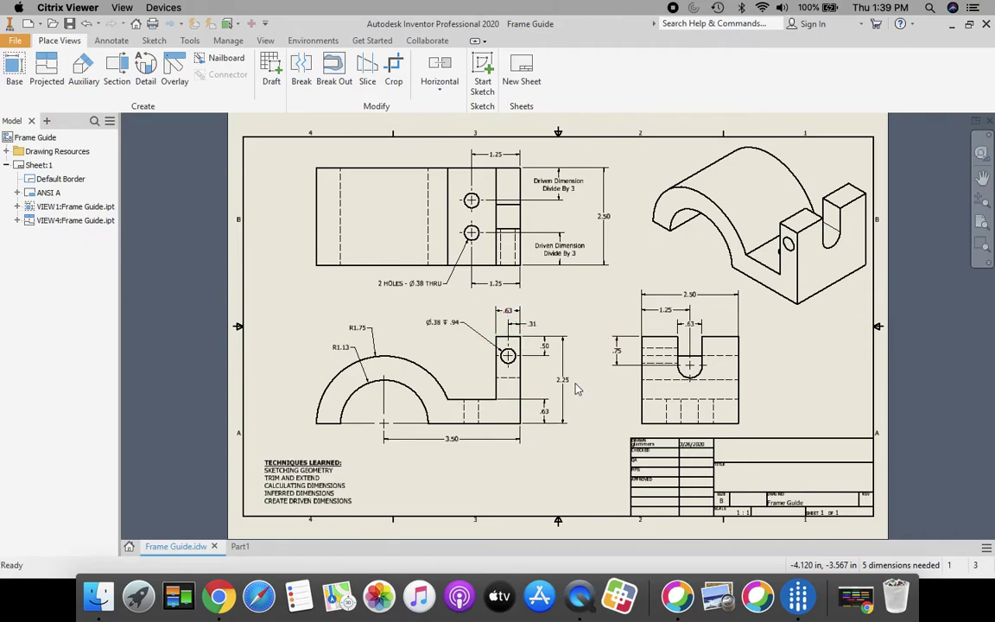
click(569, 388)
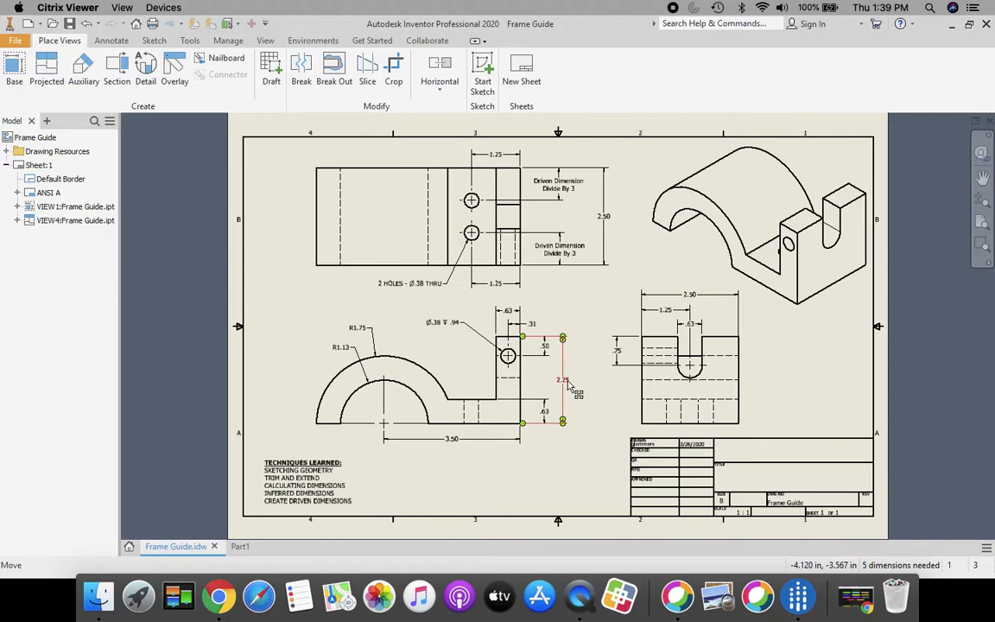
key(Escape)
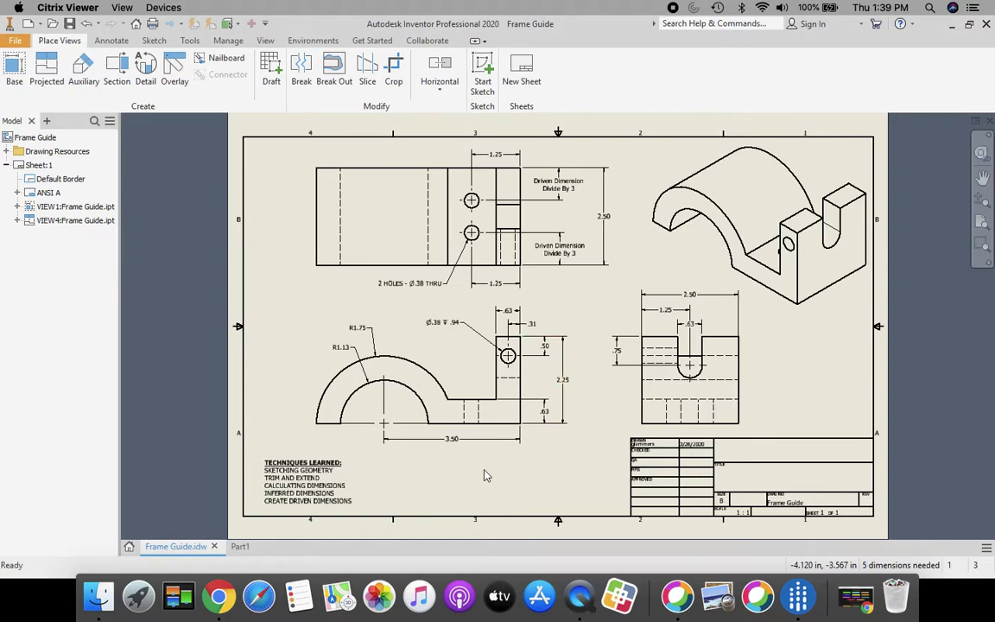
click(386, 439)
click(473, 462)
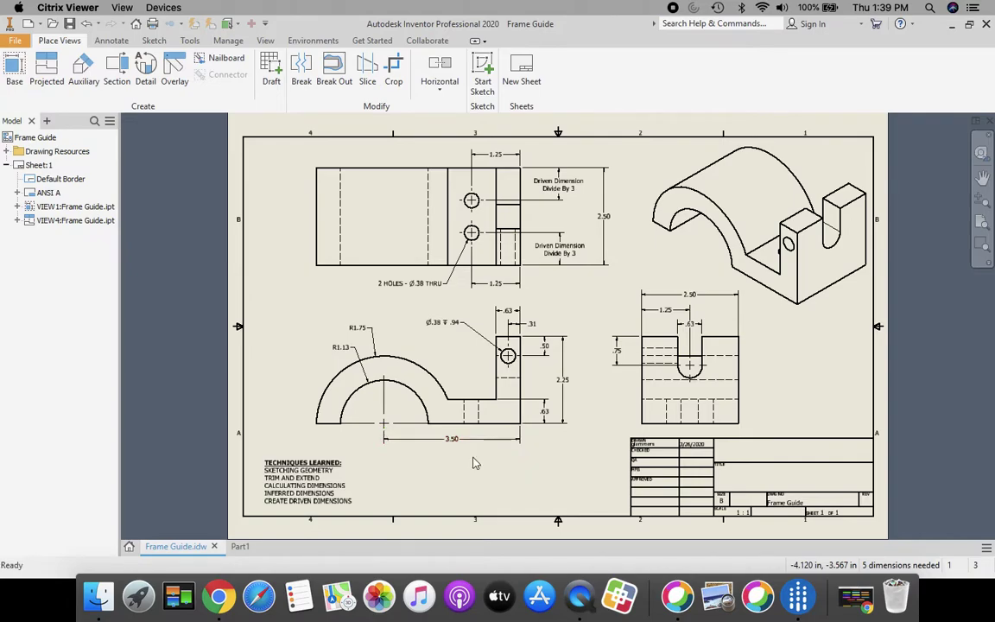
click(239, 546)
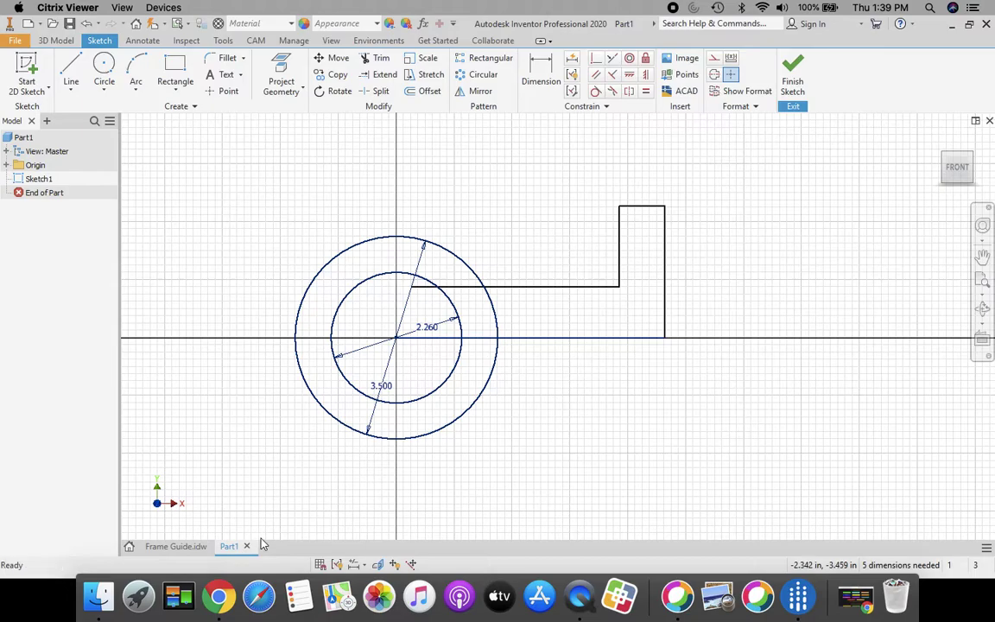
click(542, 77)
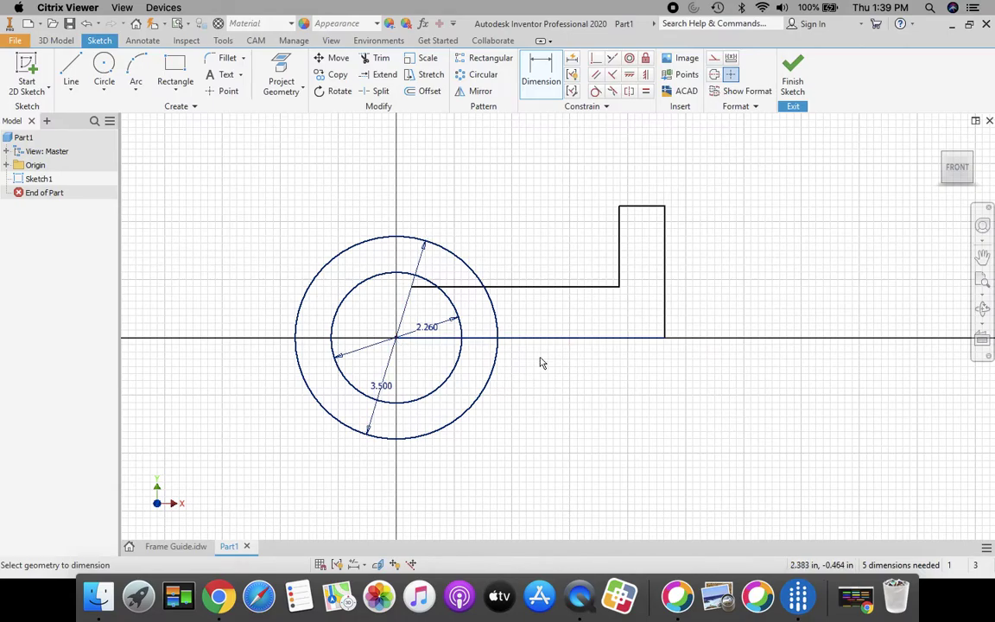
click(605, 342)
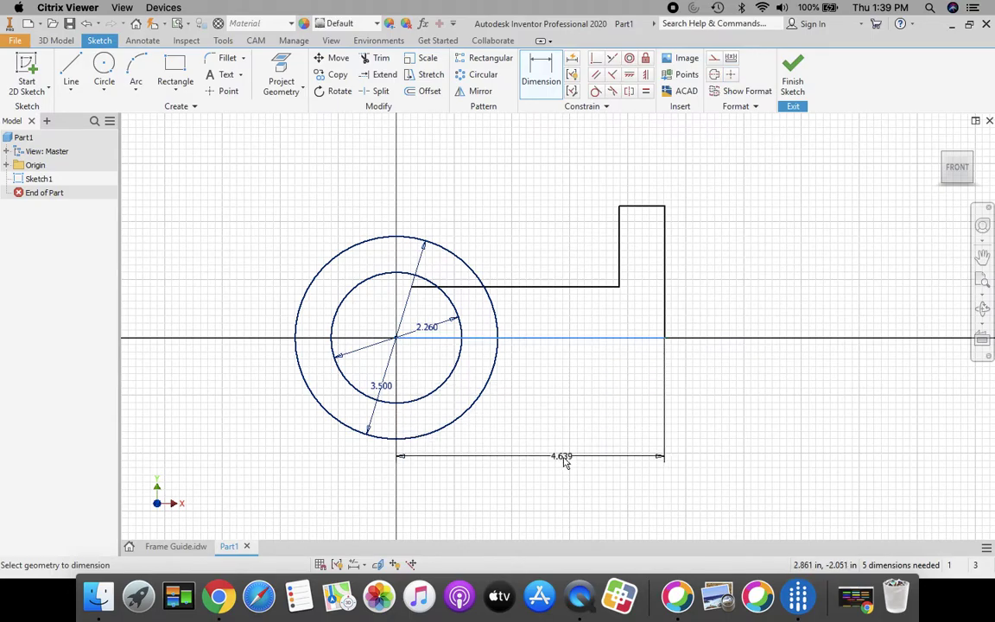
click(567, 463)
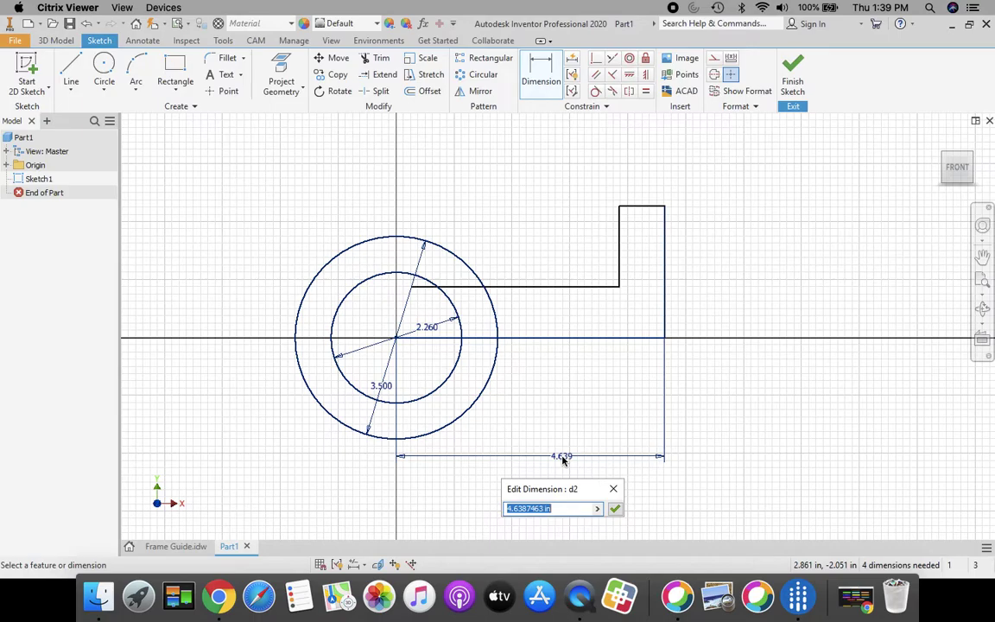
key(Return)
key(Escape)
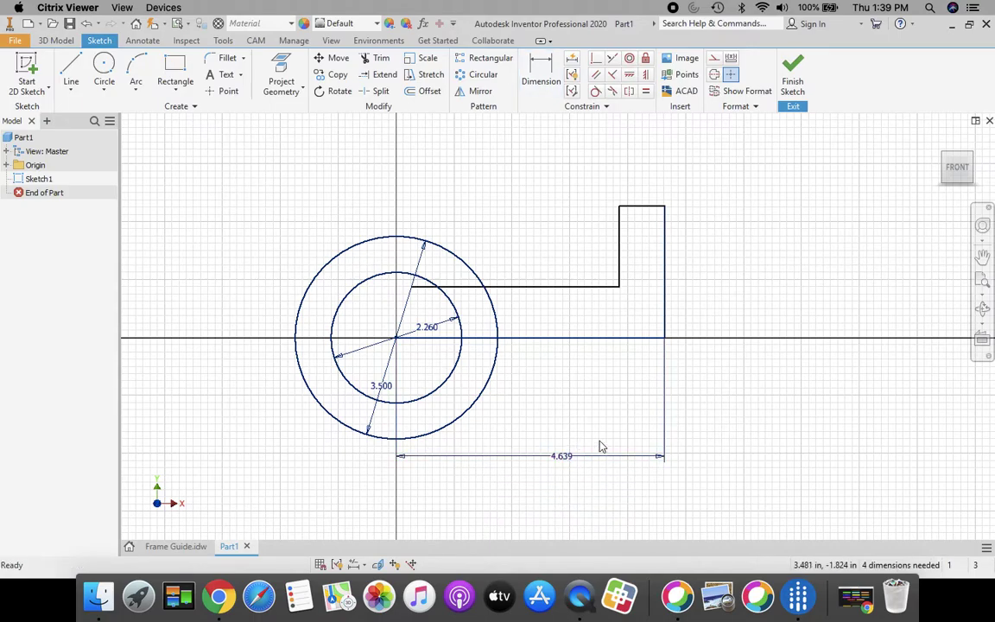
right_click(560, 462)
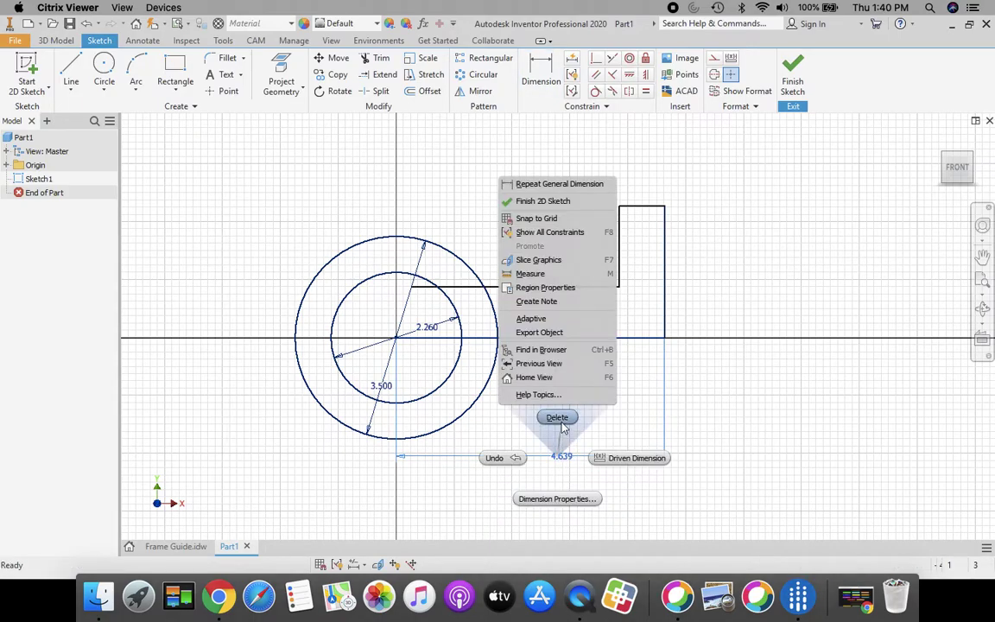
click(556, 416)
Step: Dimension the horizontal distance from the circle centre to the base line's right end as 3.5 in
click(541, 76)
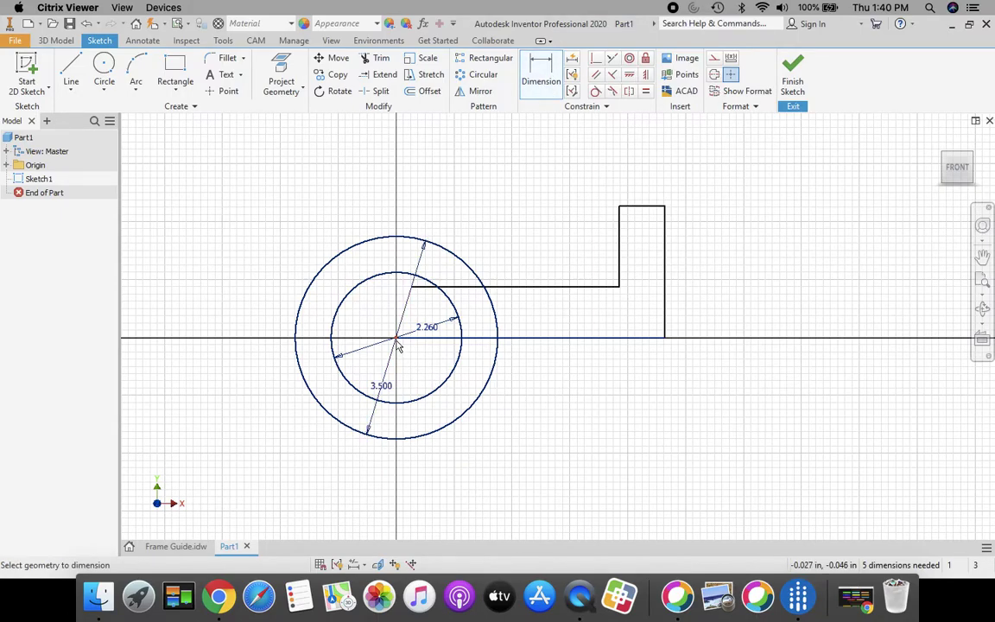
click(665, 338)
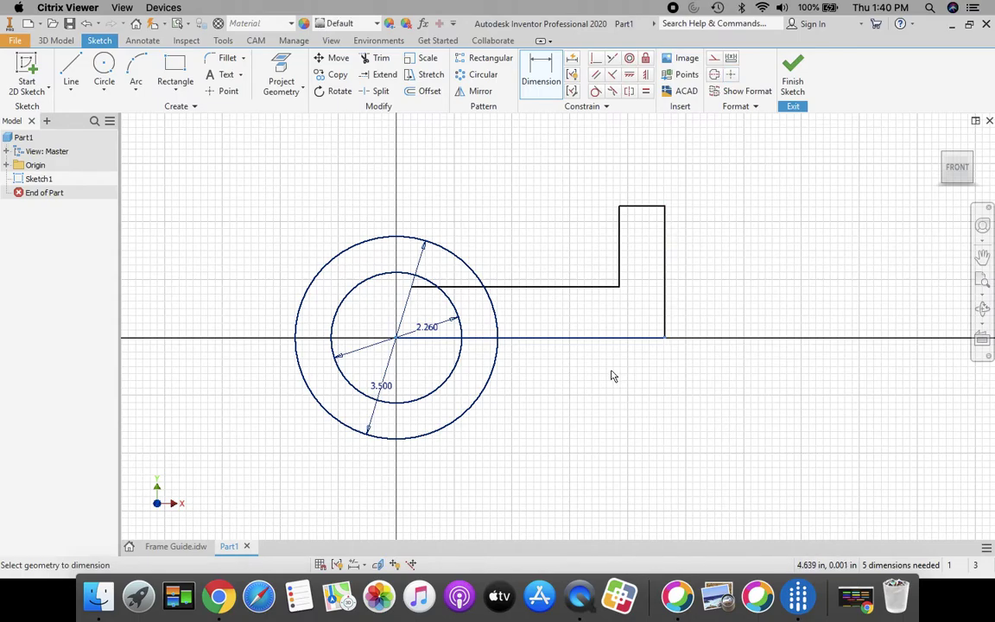
click(537, 445)
text(3.5)
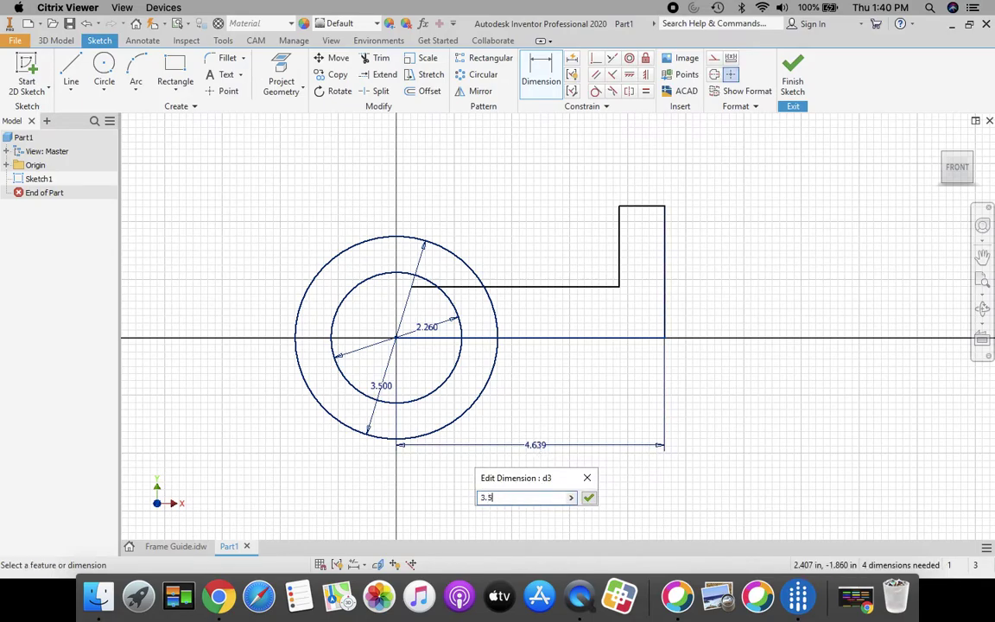
key(Return)
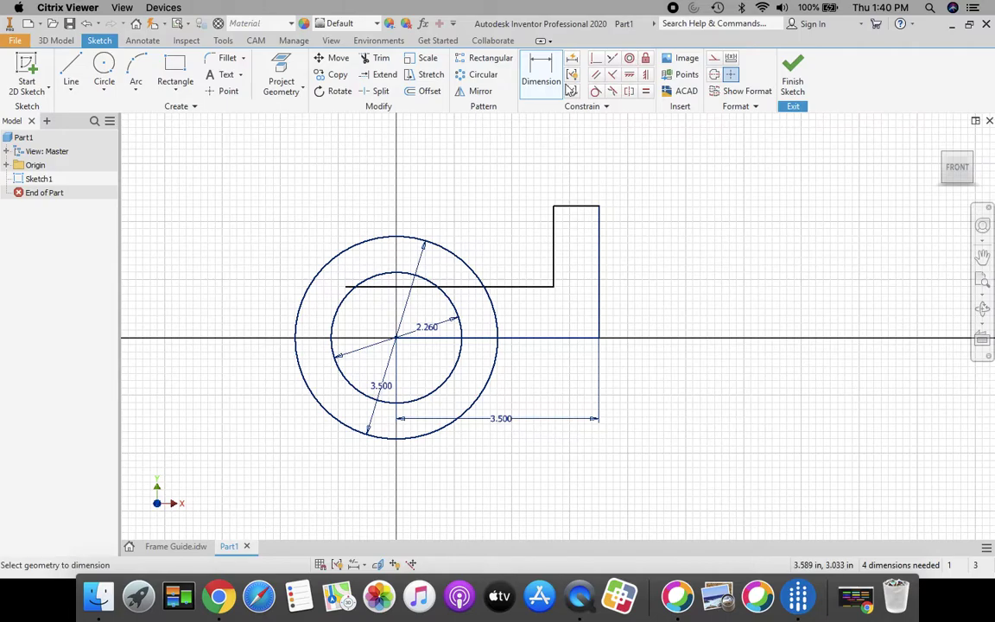
Step: Dimension the outer vertical line of the upright as 2.25 in high
click(602, 263)
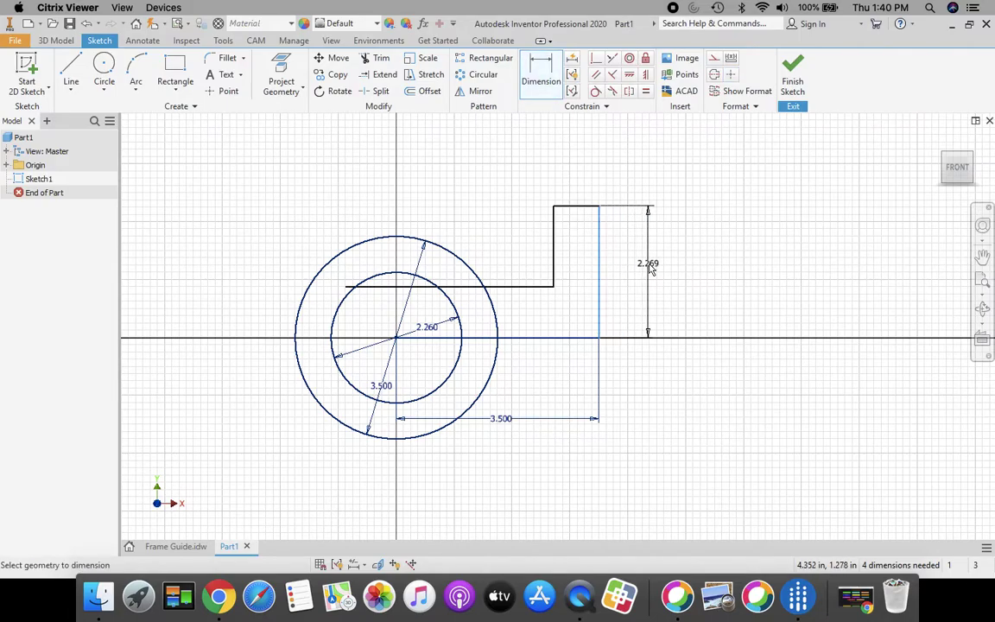
click(649, 266)
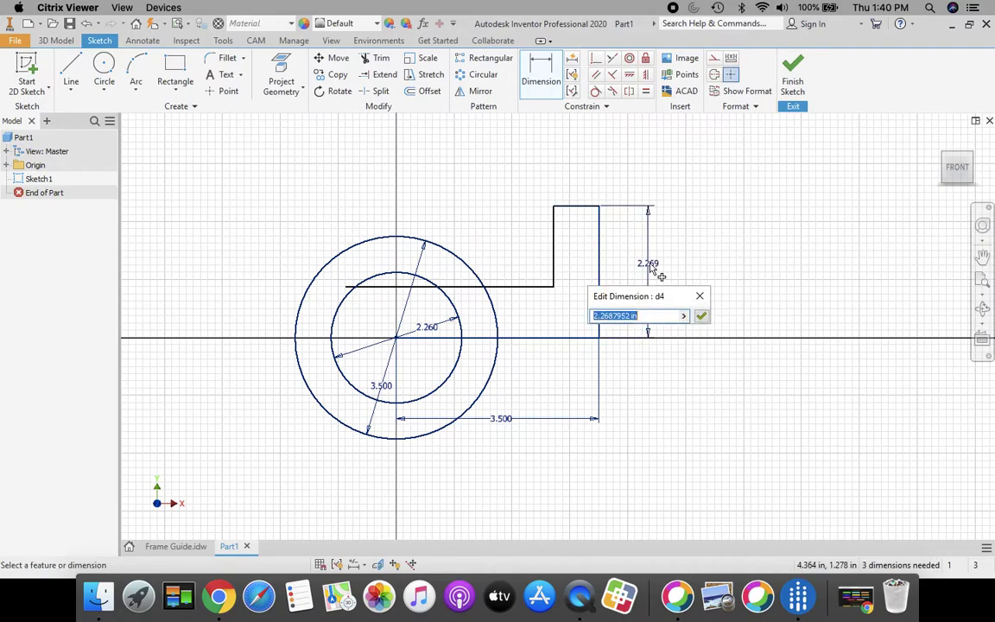
text(2.25)
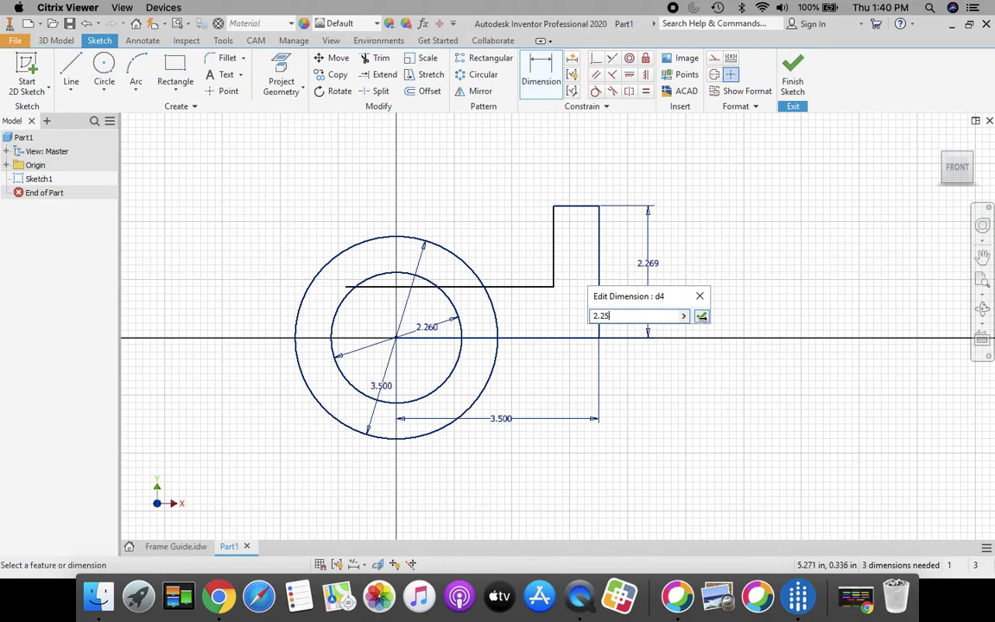
click(701, 316)
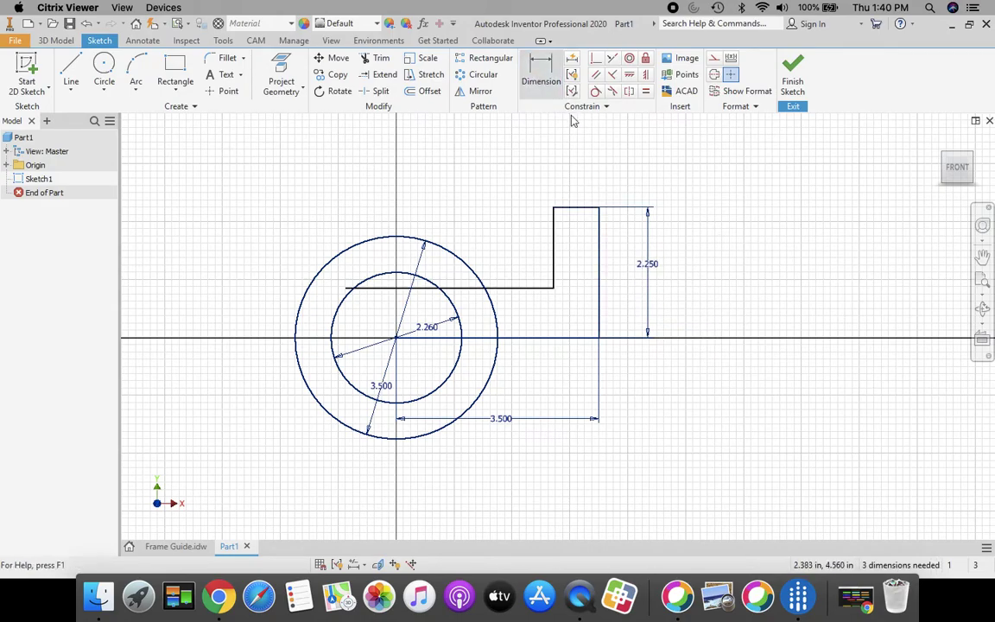
Step: Dimension the upright's width between its two vertical lines as .63 in
click(599, 221)
click(554, 217)
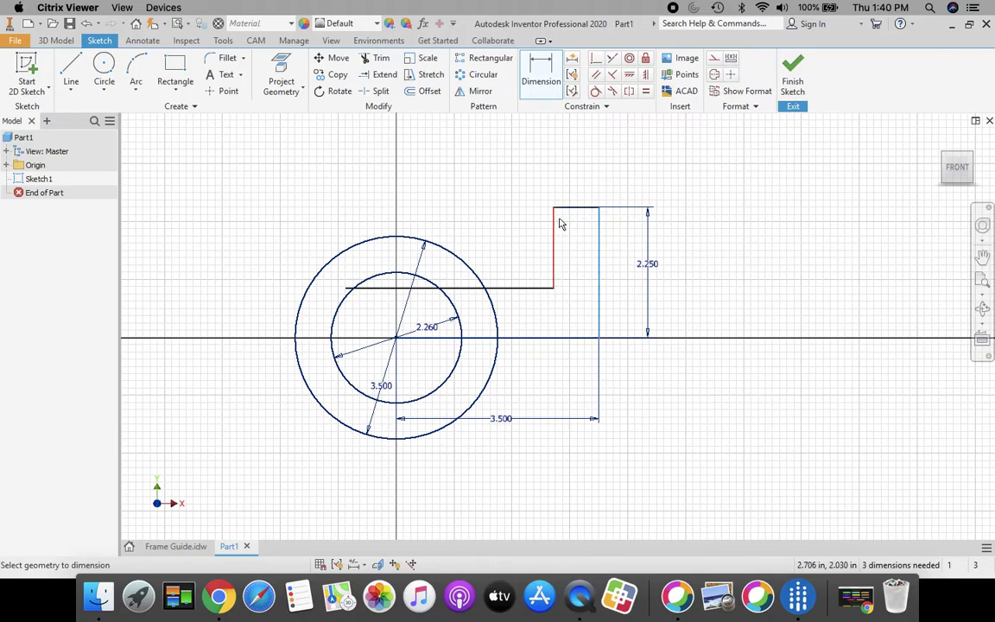
click(575, 174)
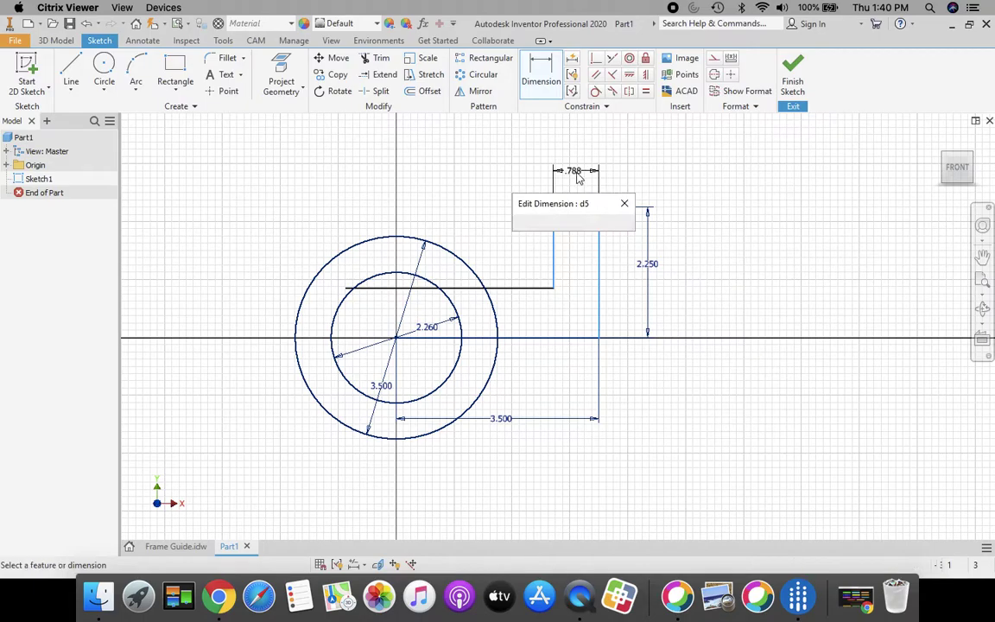
text(.63)
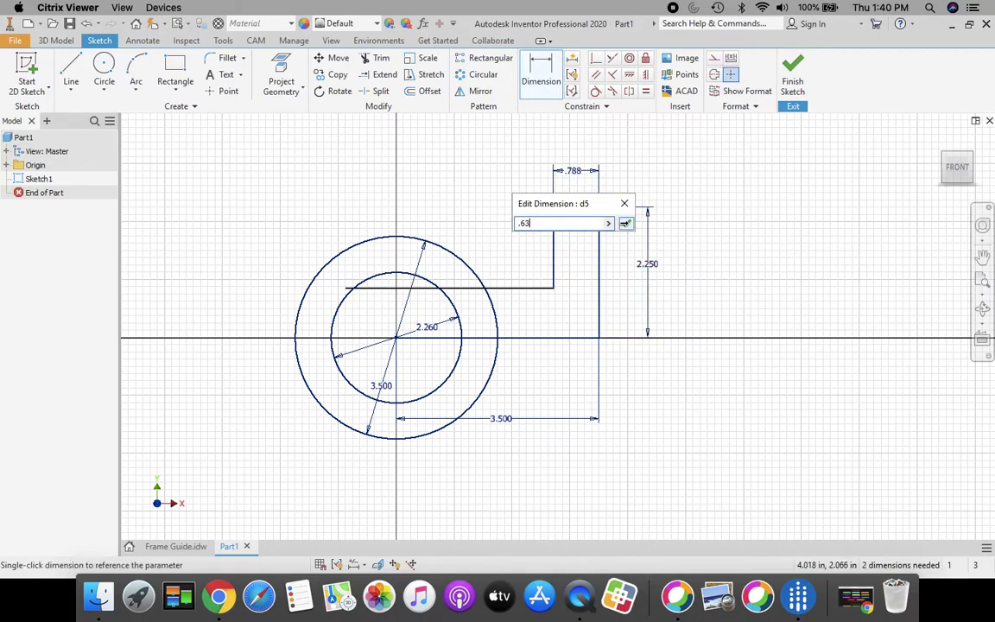
click(626, 223)
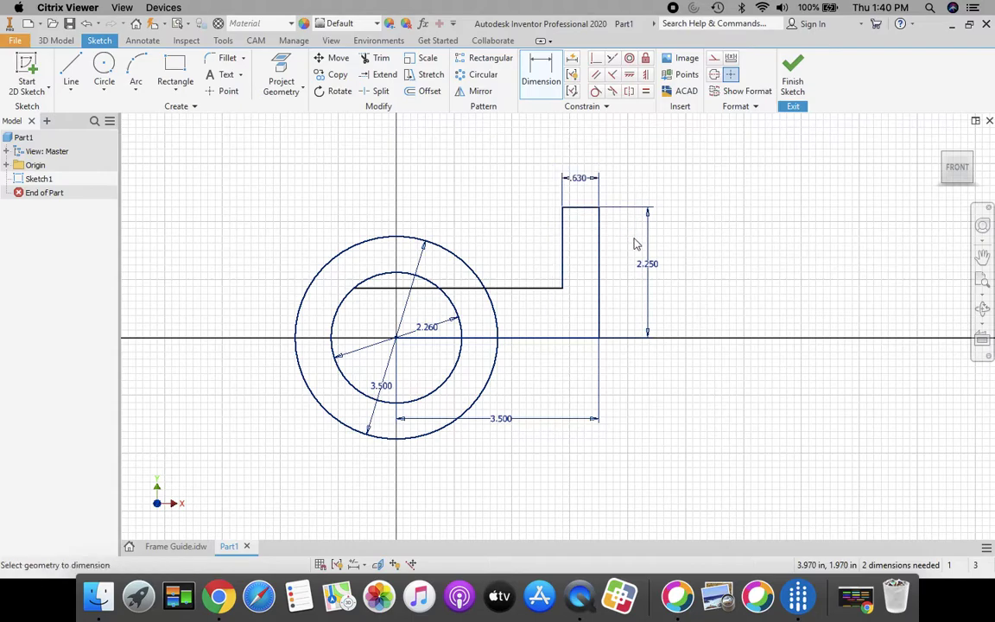
Step: Dimension the vertical distance between the base line and the horizontal line above it as .63 in
click(544, 292)
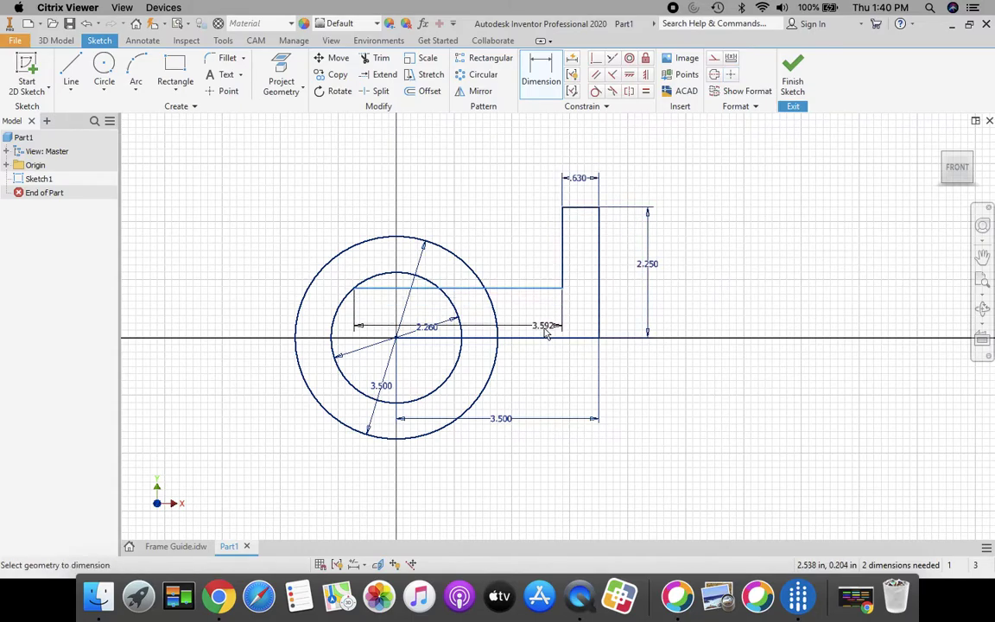
click(544, 338)
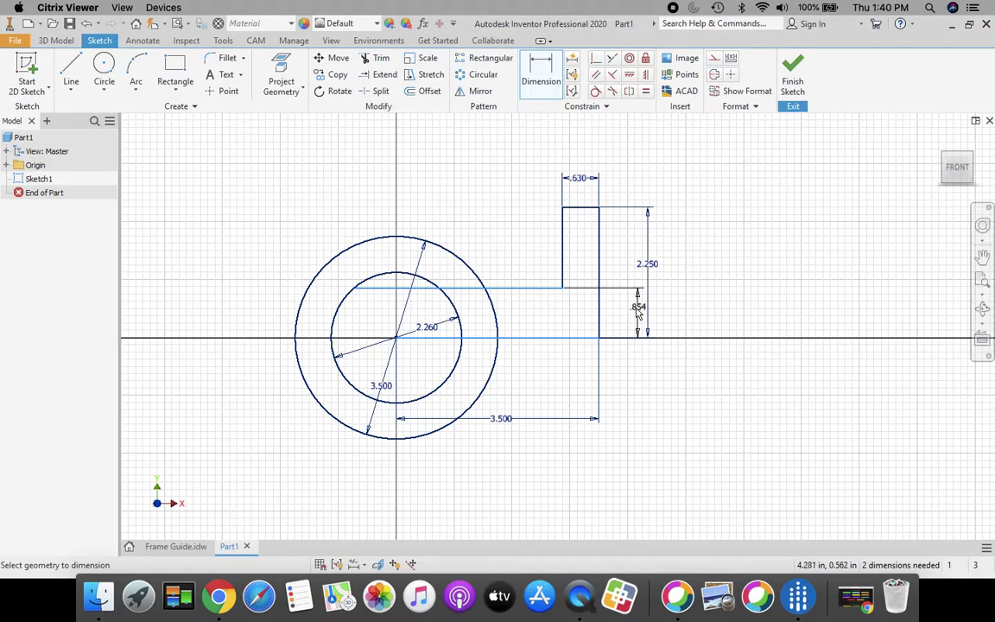
click(633, 311)
text(.)
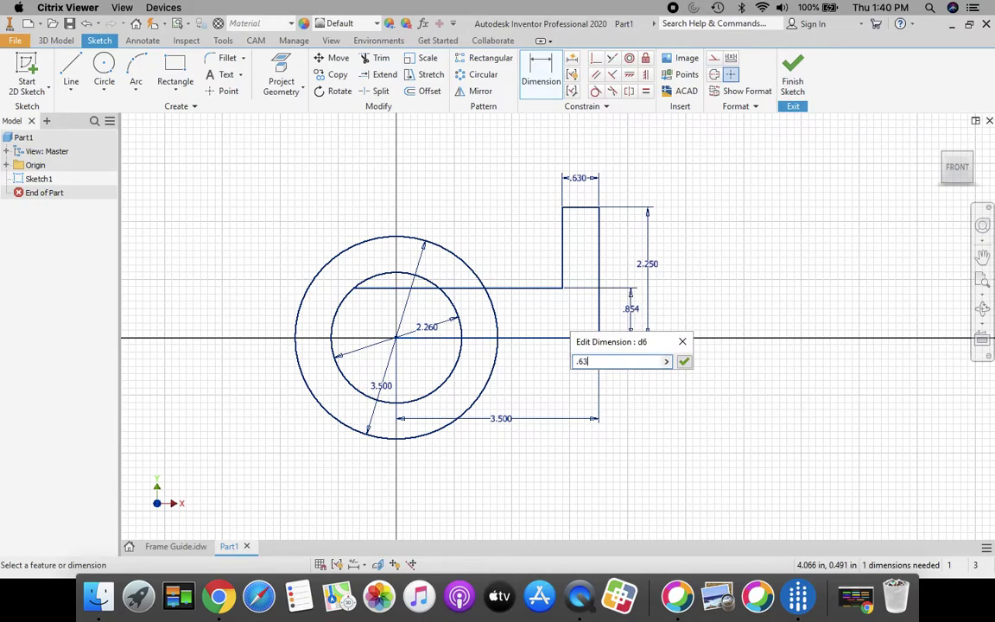
text(63)
click(684, 361)
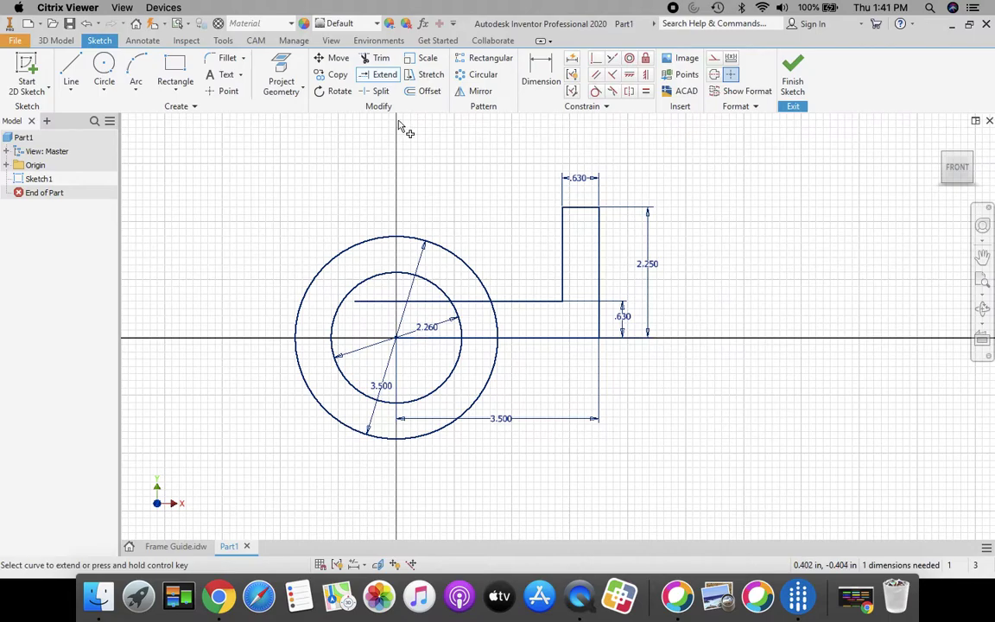
Step: Extend the base line leftward past the circle centre to the far side of the outer circle
click(423, 346)
click(364, 343)
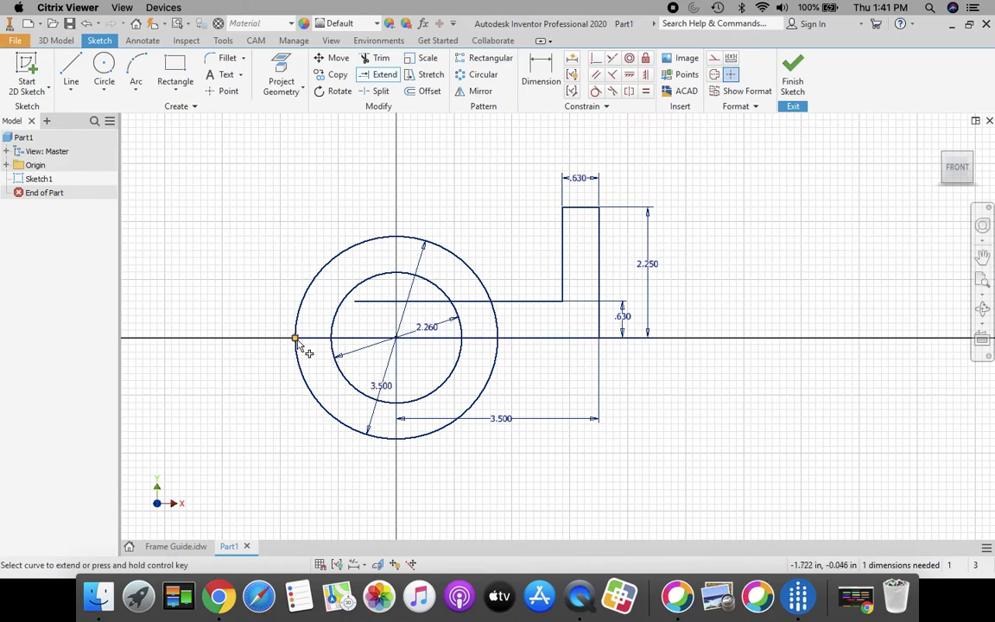
Step: Trim the circles' lower halves and the line and arc segments inside the front profile, leaving one closed outline, and finish the sketch
click(377, 59)
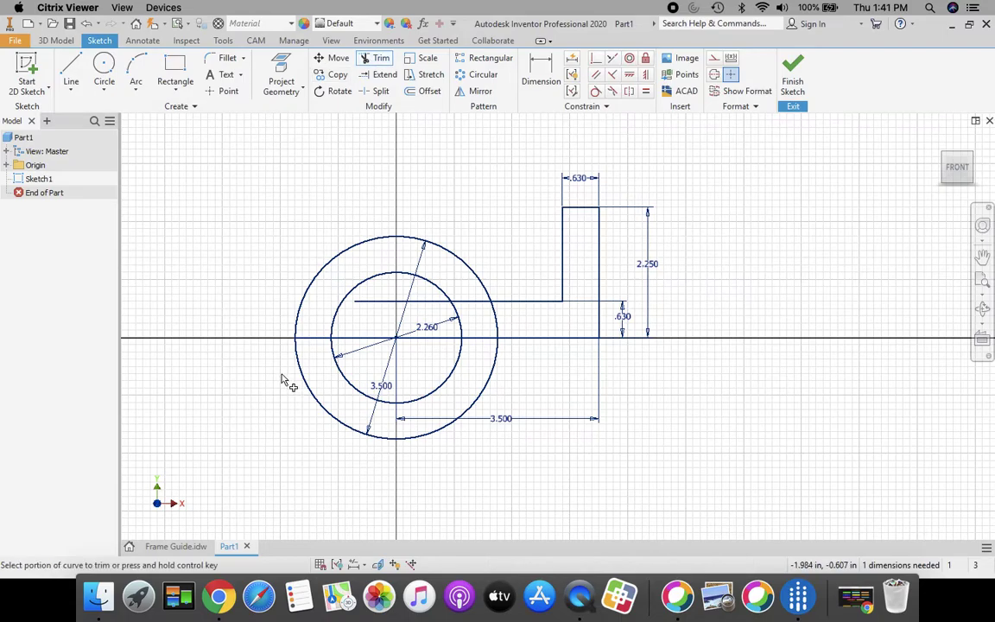
click(308, 379)
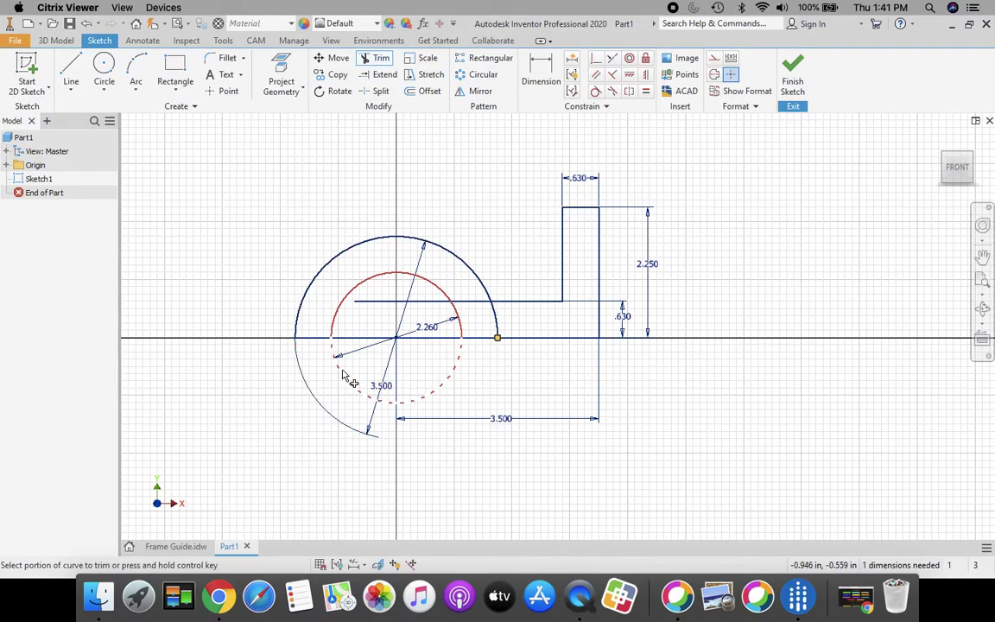
click(331, 350)
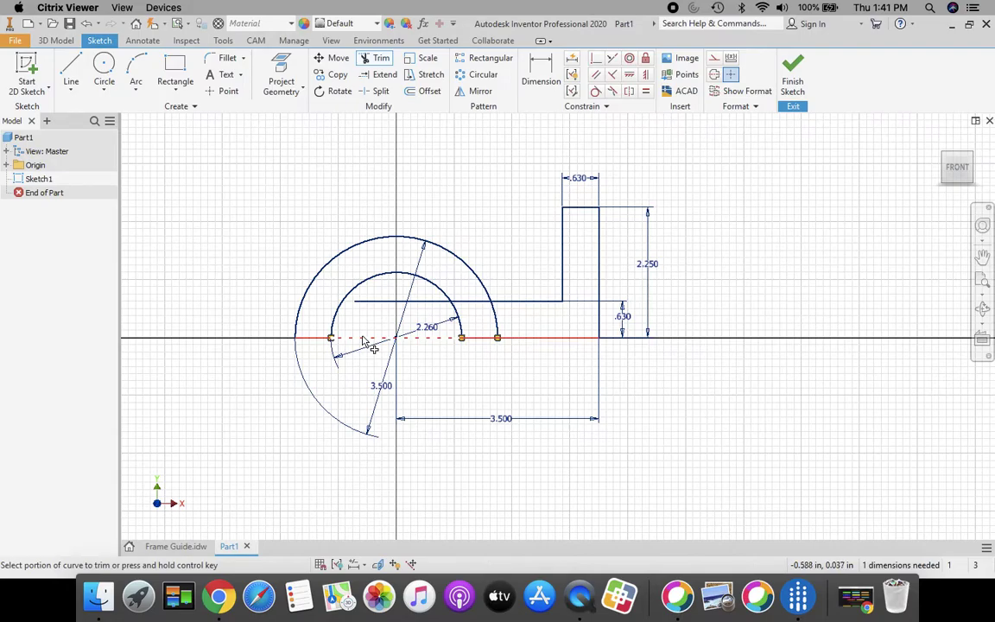
click(380, 301)
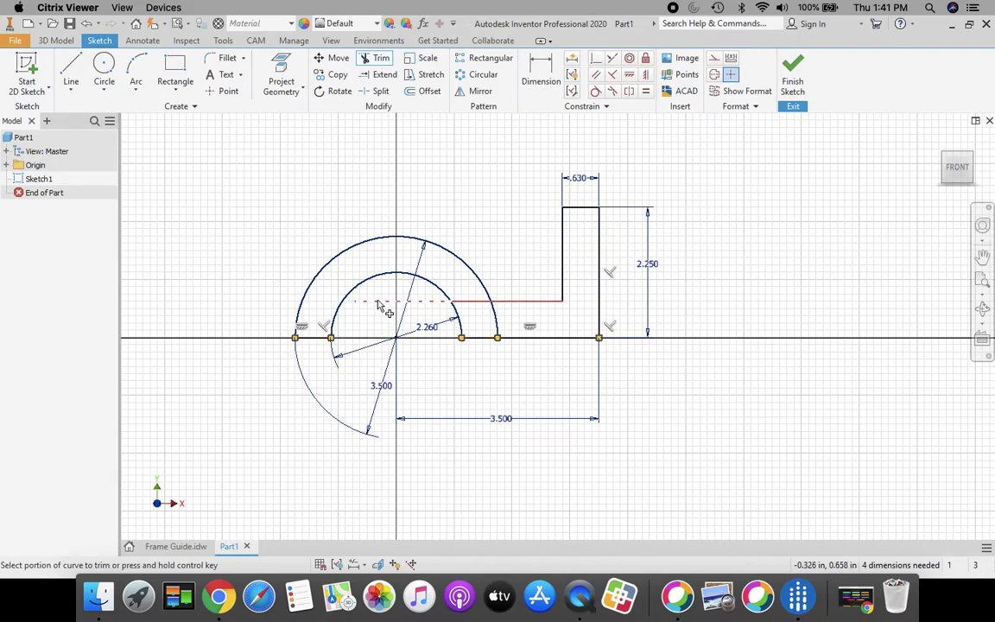
click(467, 301)
click(494, 315)
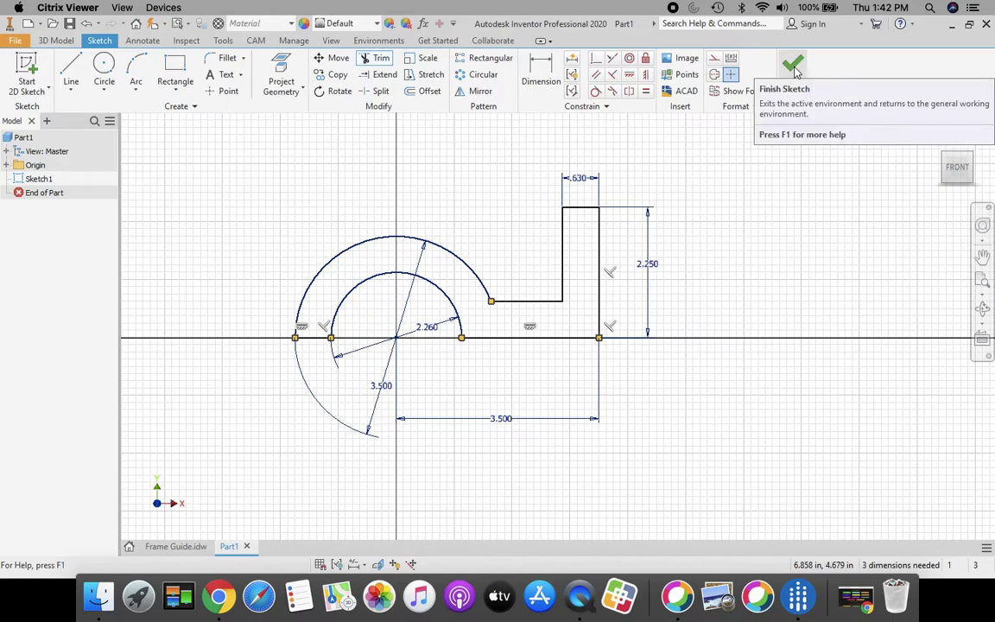
click(794, 71)
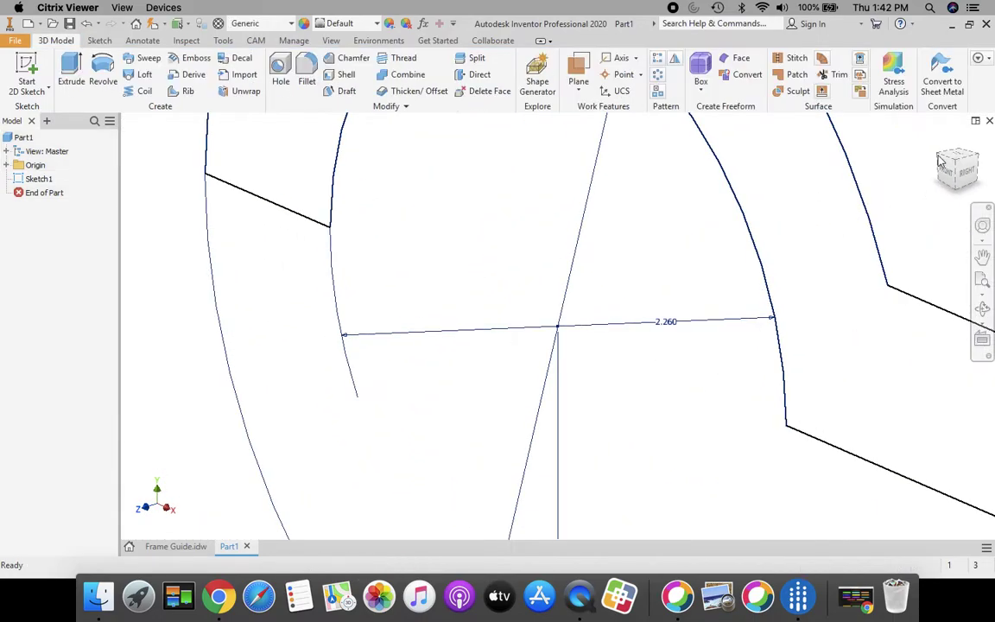
Step: Extrude the front profile 2.5 in in the flipped direction, behind the sketch plane, using the depth from the Frame Guide drawing
click(939, 141)
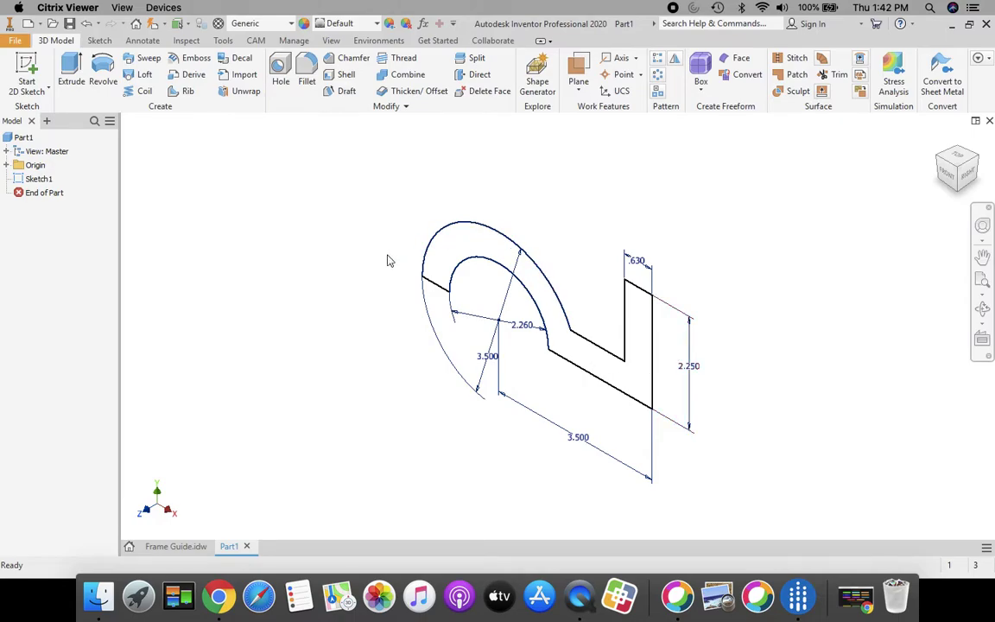
click(70, 71)
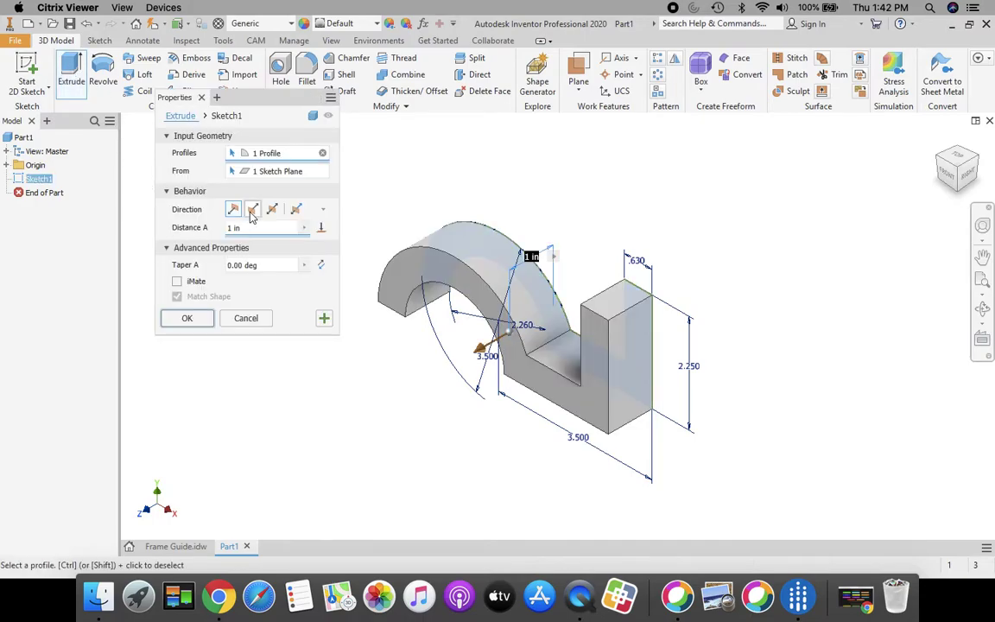
click(252, 210)
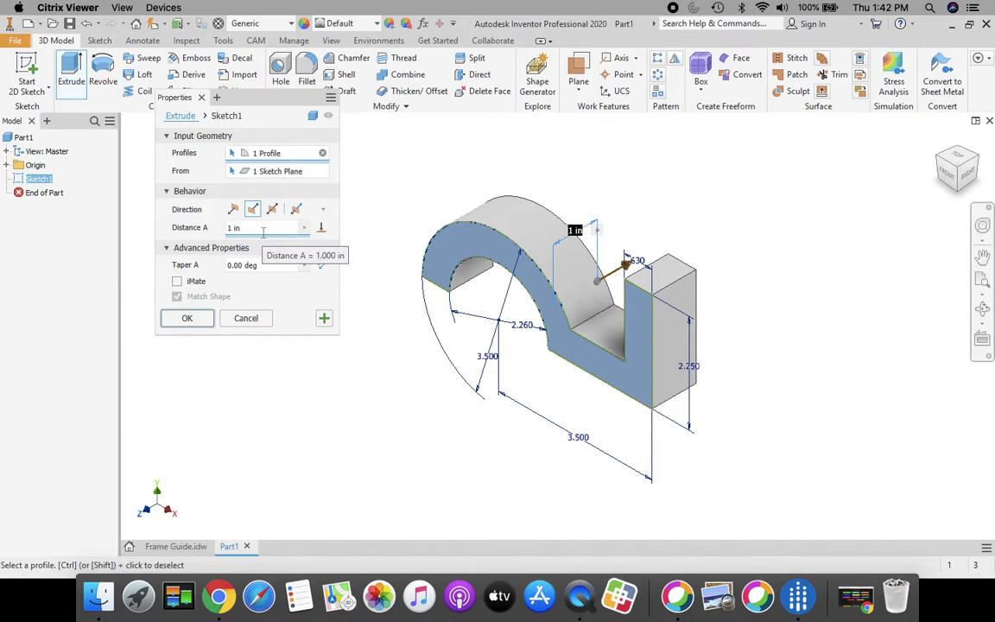
click(259, 230)
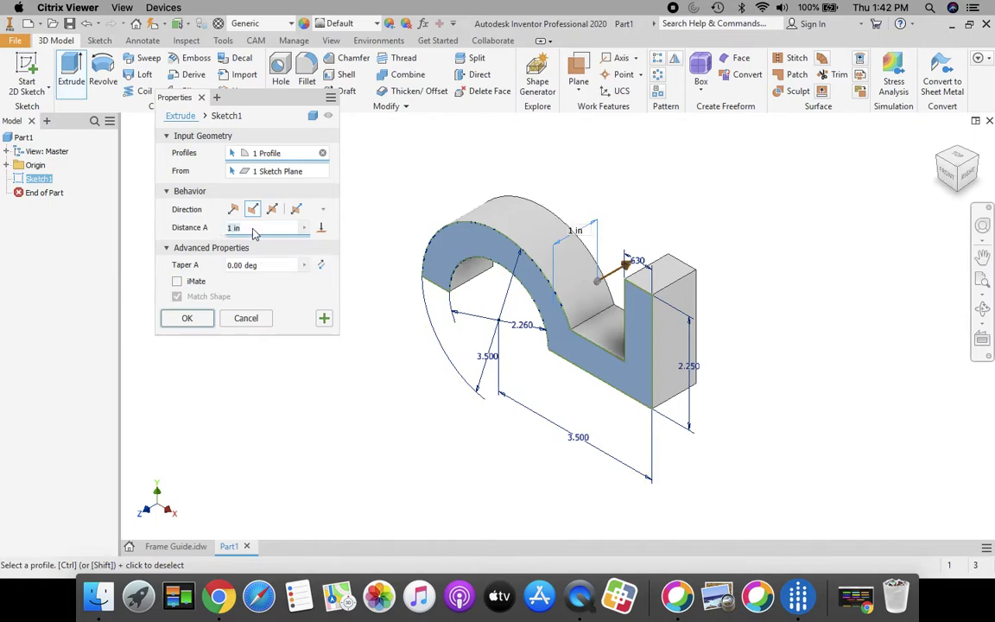
click(171, 547)
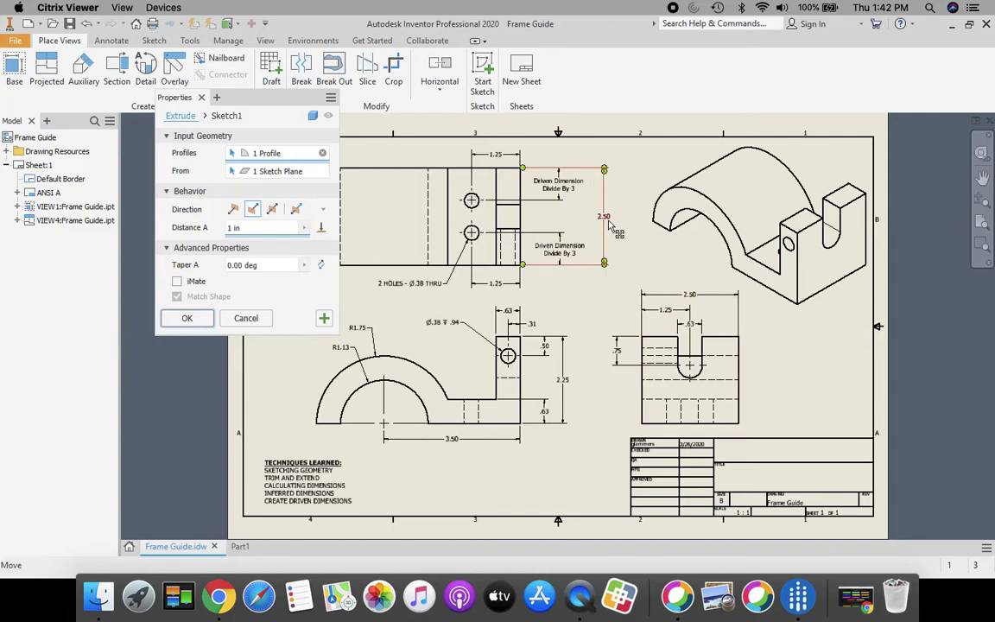
click(239, 546)
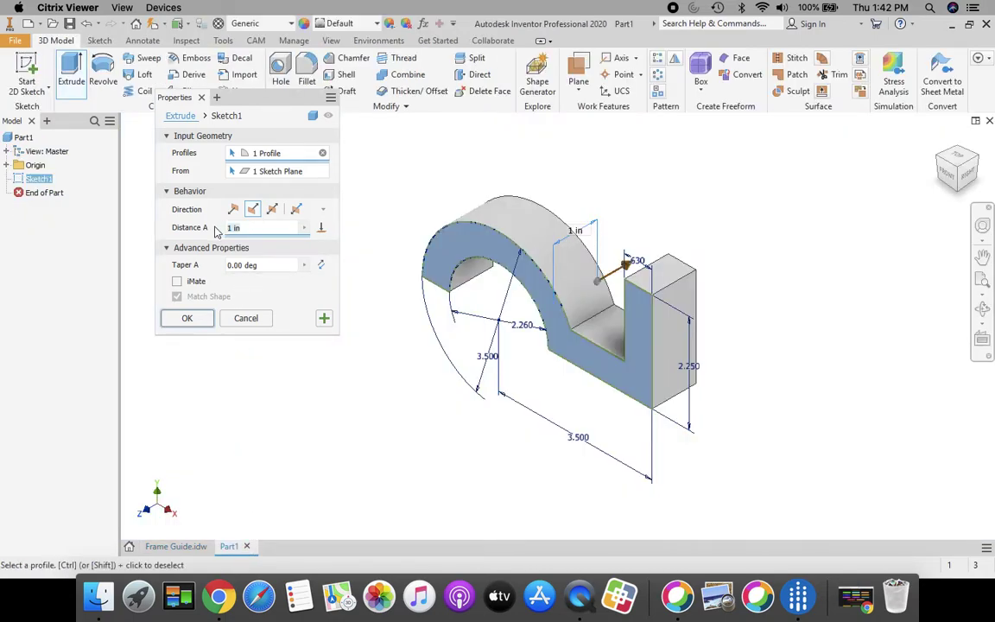
text(2.5)
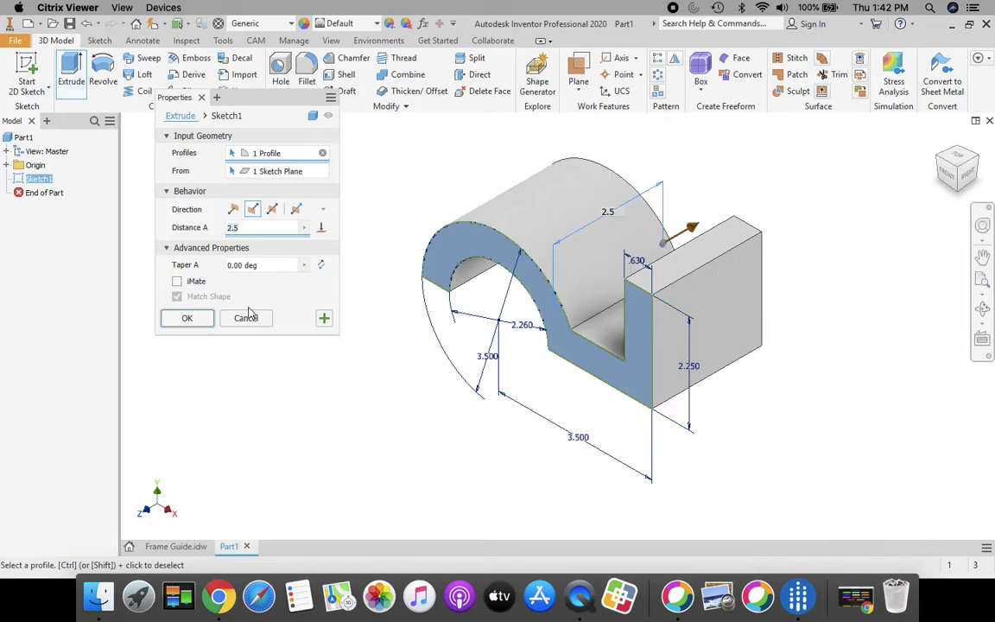
click(187, 319)
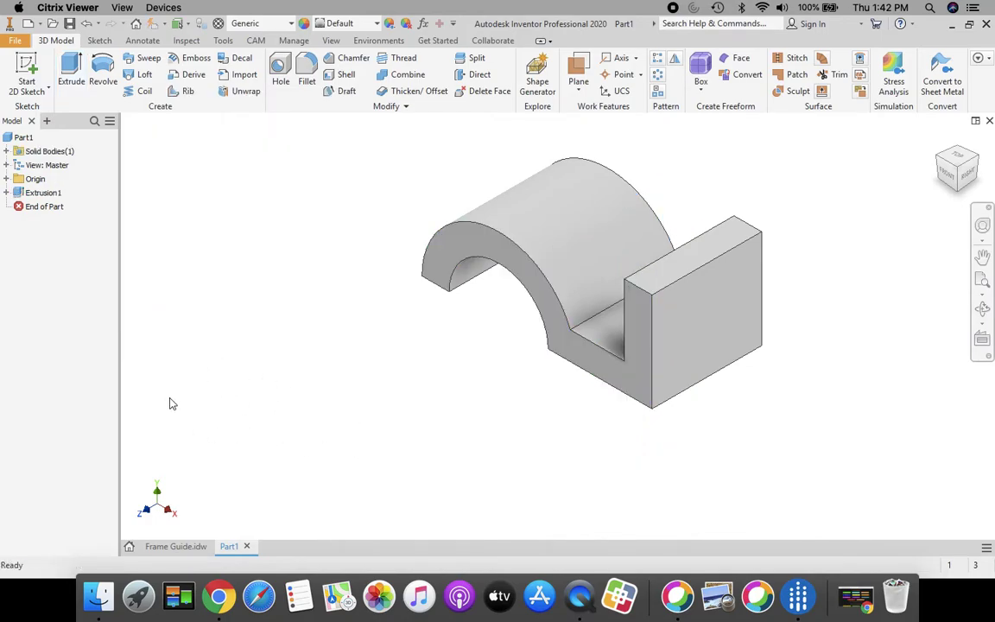
Step: Check the slot's dimensions in the Frame Guide drawing's side view and start a sketch on the upright's outer face in Part1
click(192, 549)
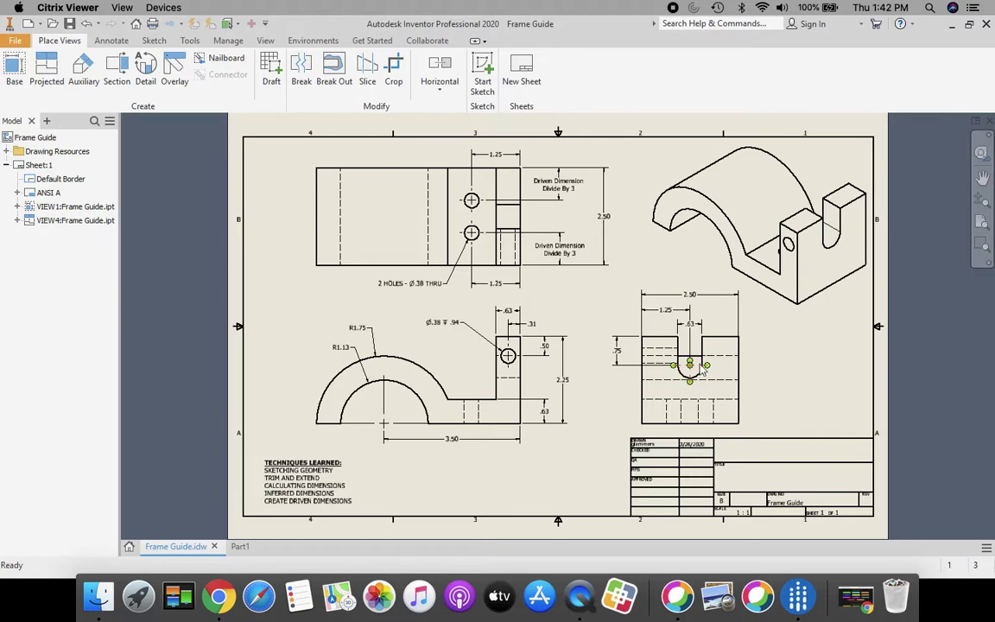
click(617, 354)
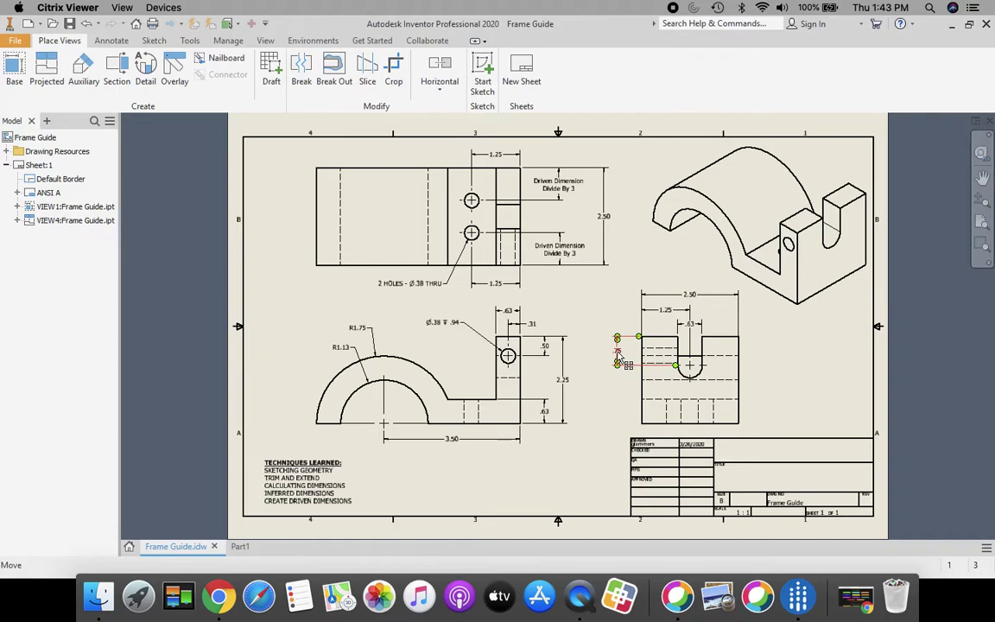
click(668, 315)
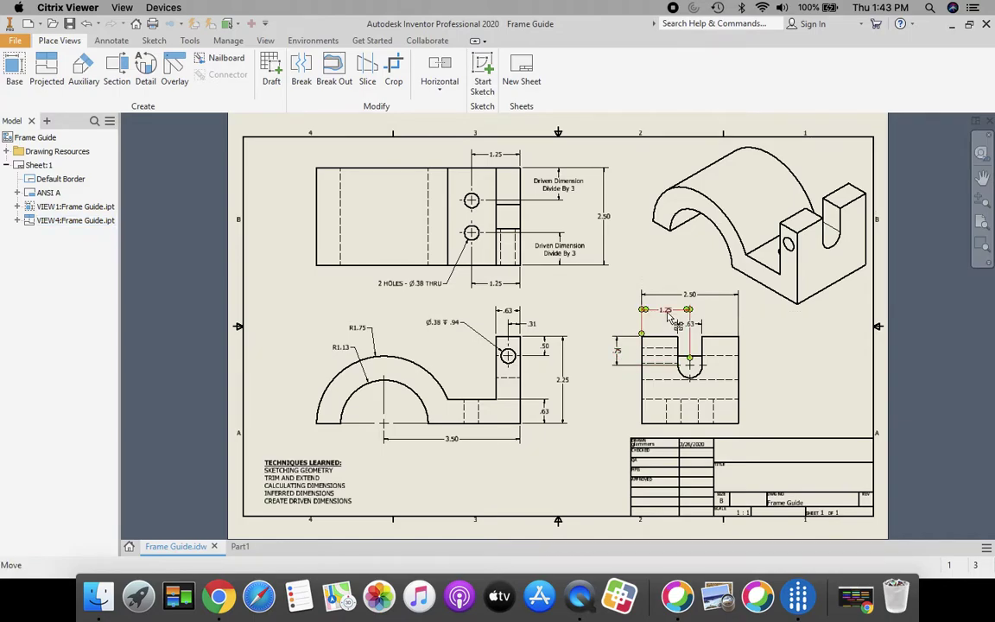
click(695, 325)
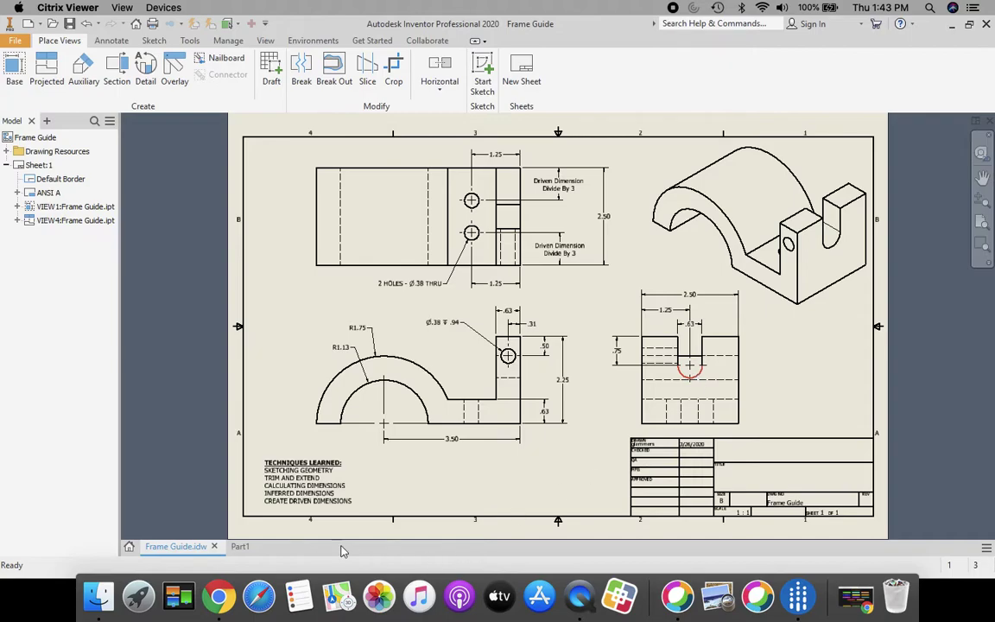
click(233, 546)
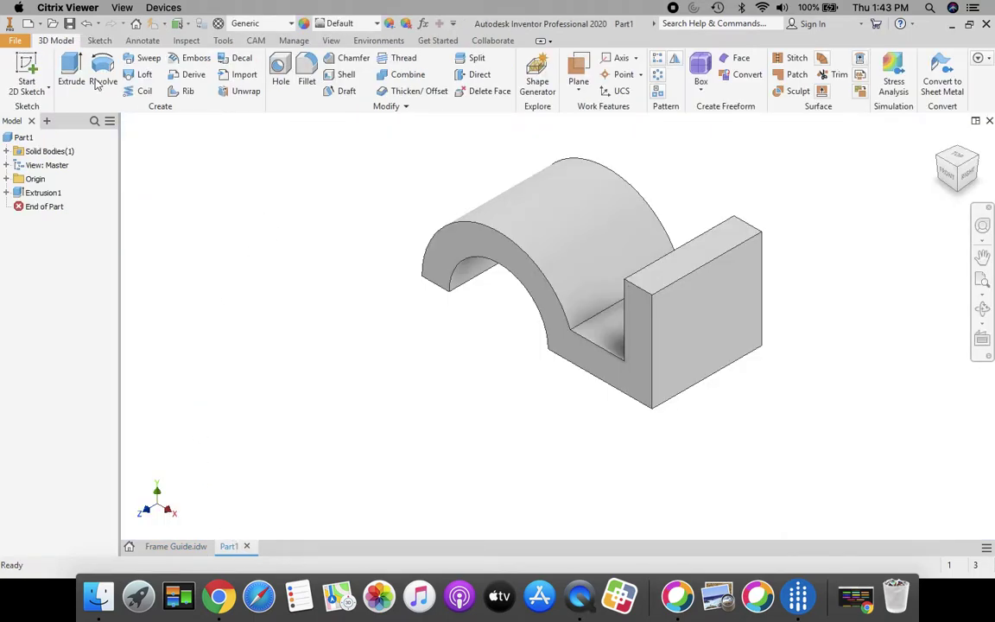
click(26, 67)
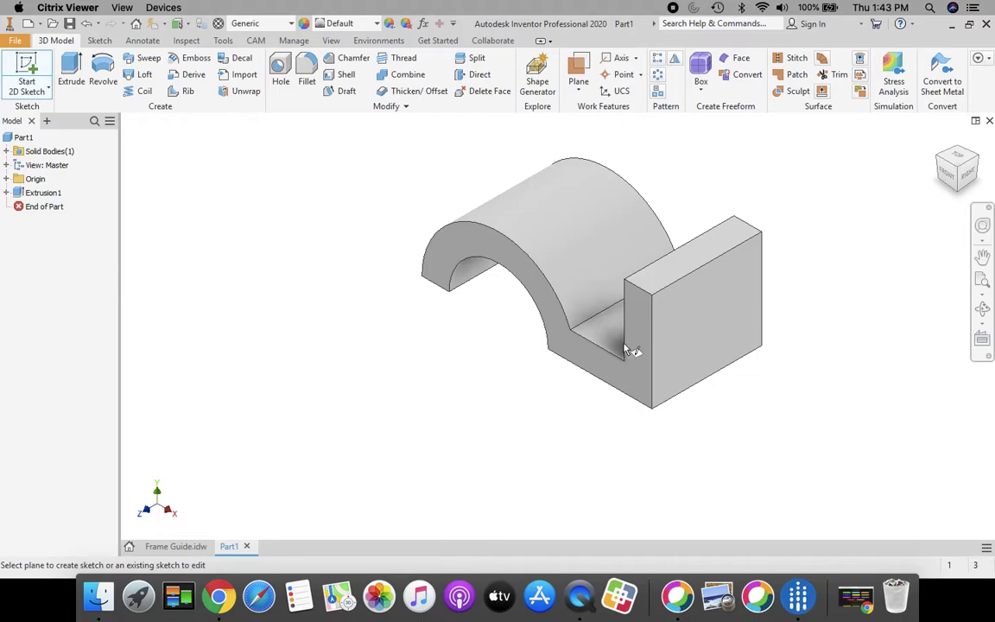
click(713, 312)
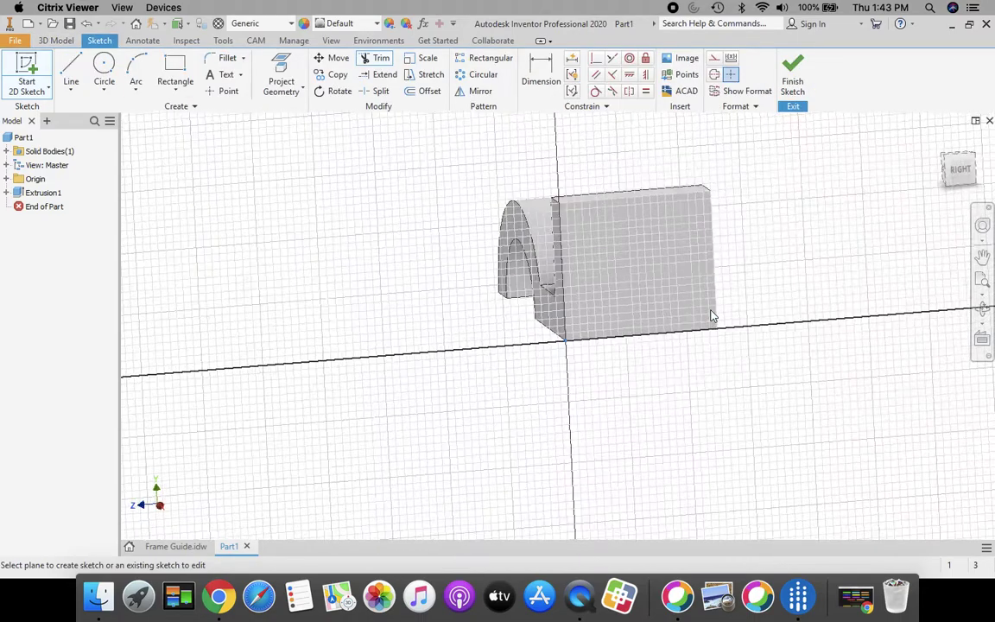
Step: Draw a .63 in diameter circle on the upright's outer face for the rounded end of the slot
click(103, 66)
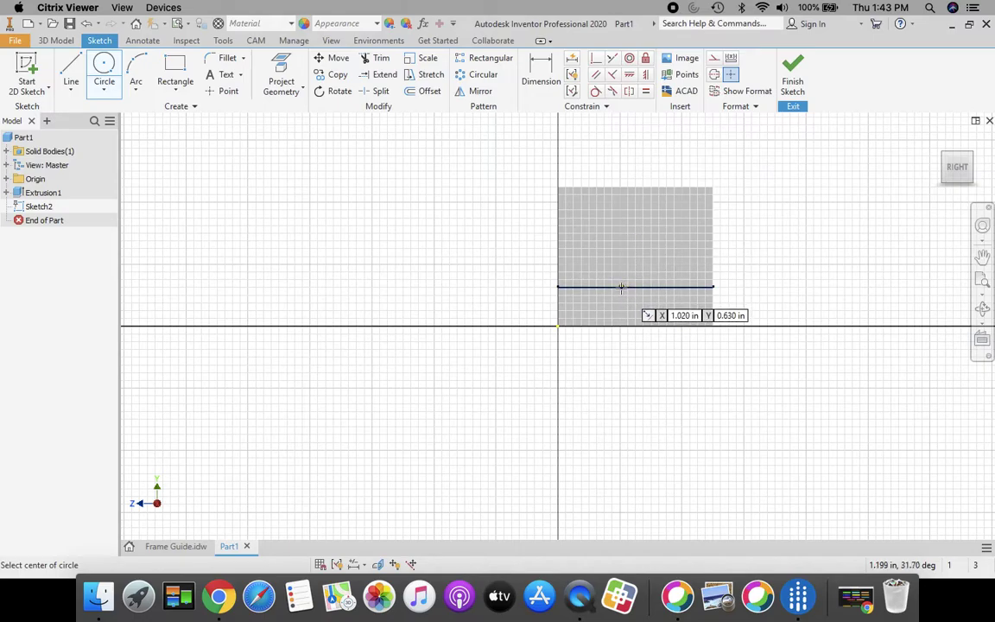
click(634, 238)
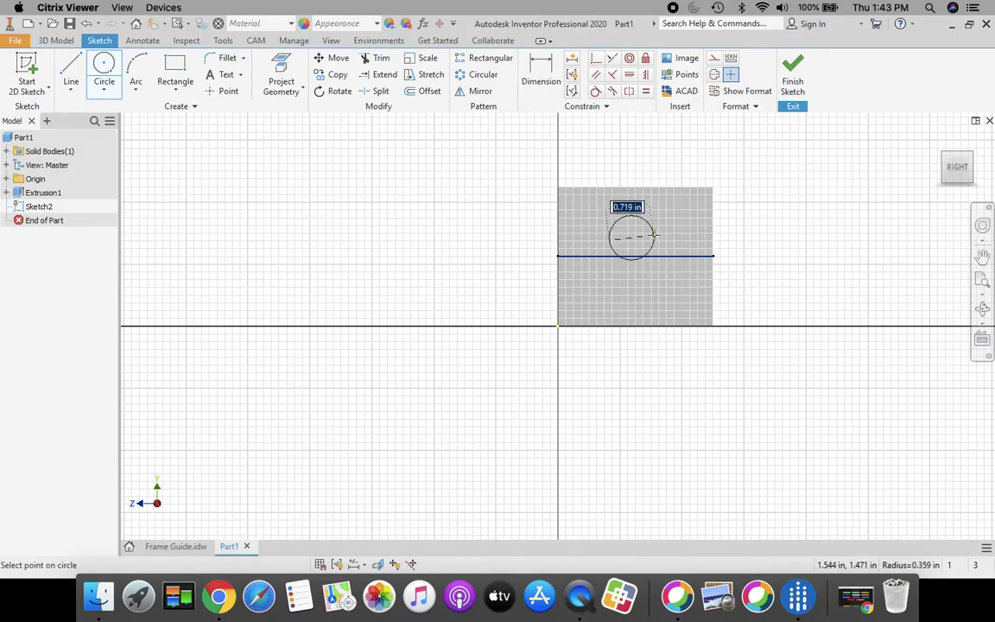
text(.)
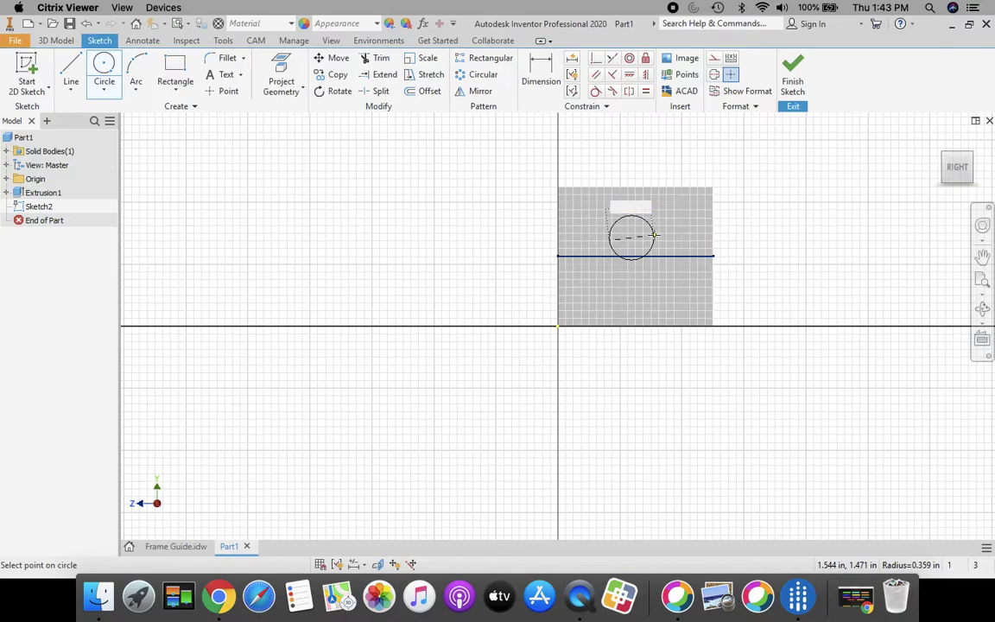
key(Return)
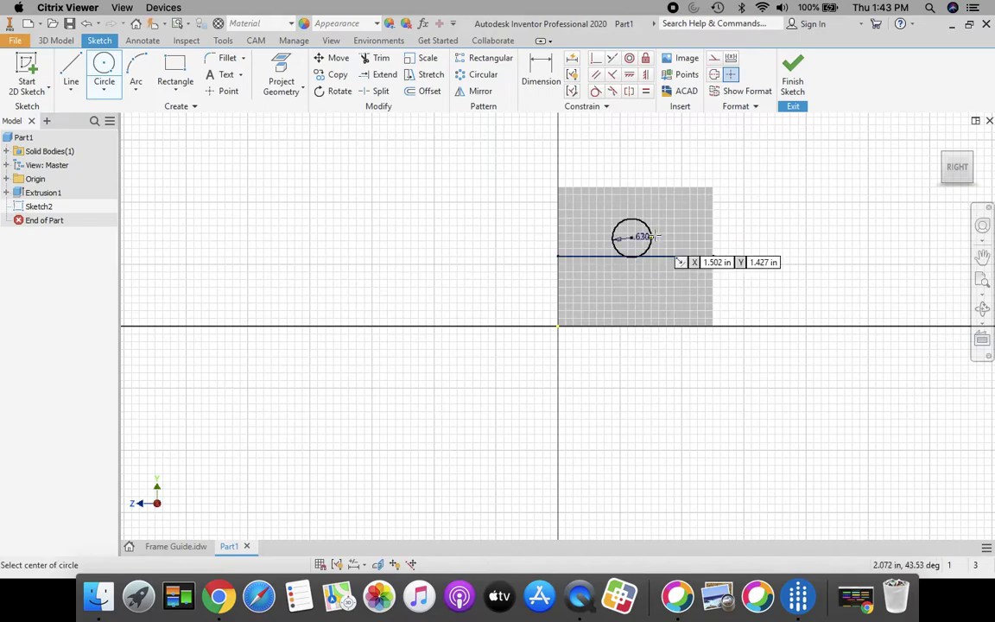
Step: Dimension the vertical distance from the face's top edge to the circle's centre as .75 in
click(541, 78)
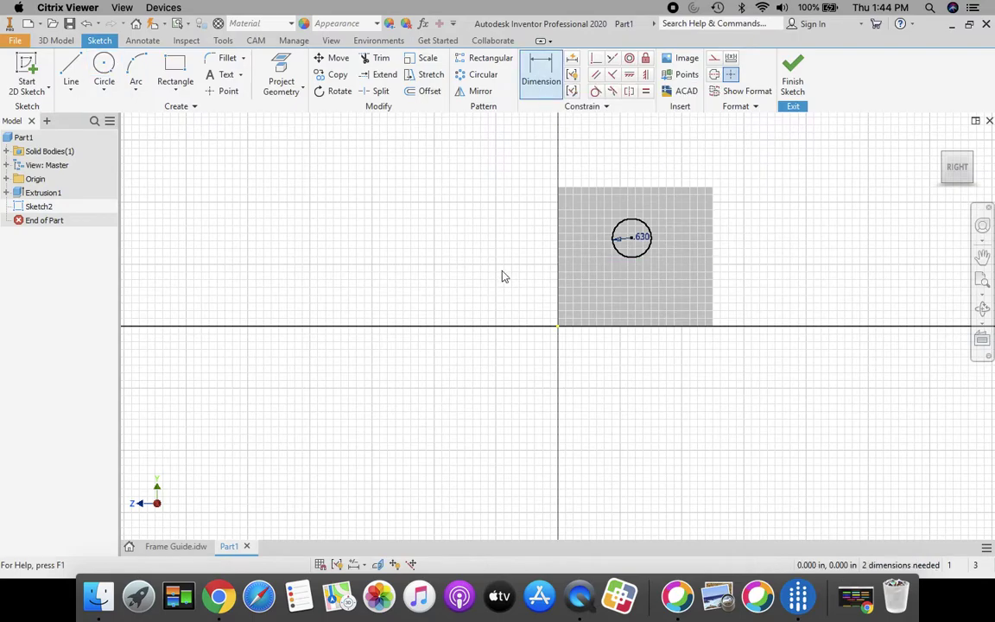
click(633, 242)
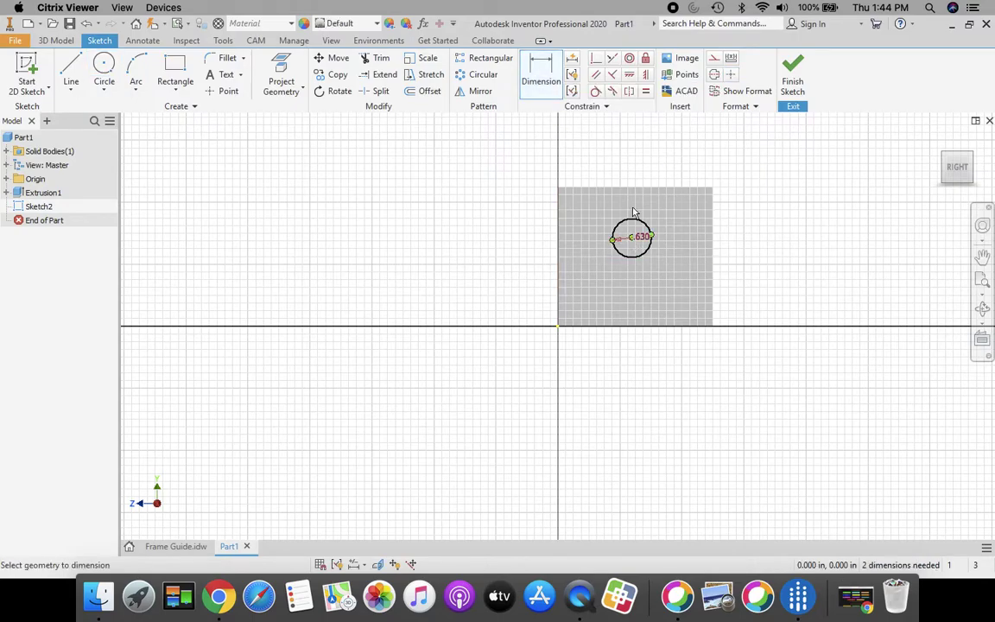
click(635, 187)
click(631, 218)
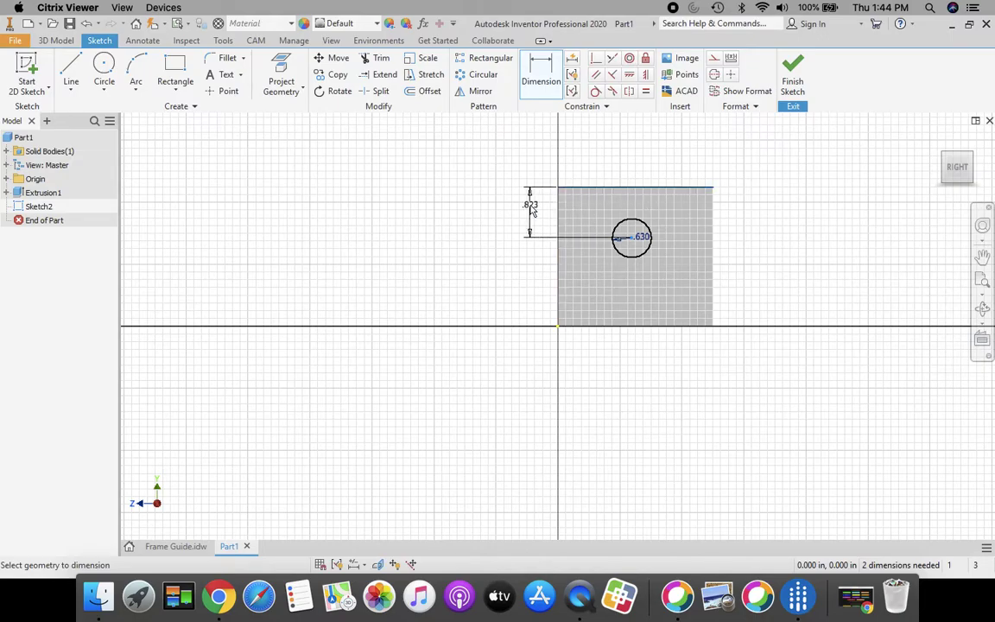
click(521, 219)
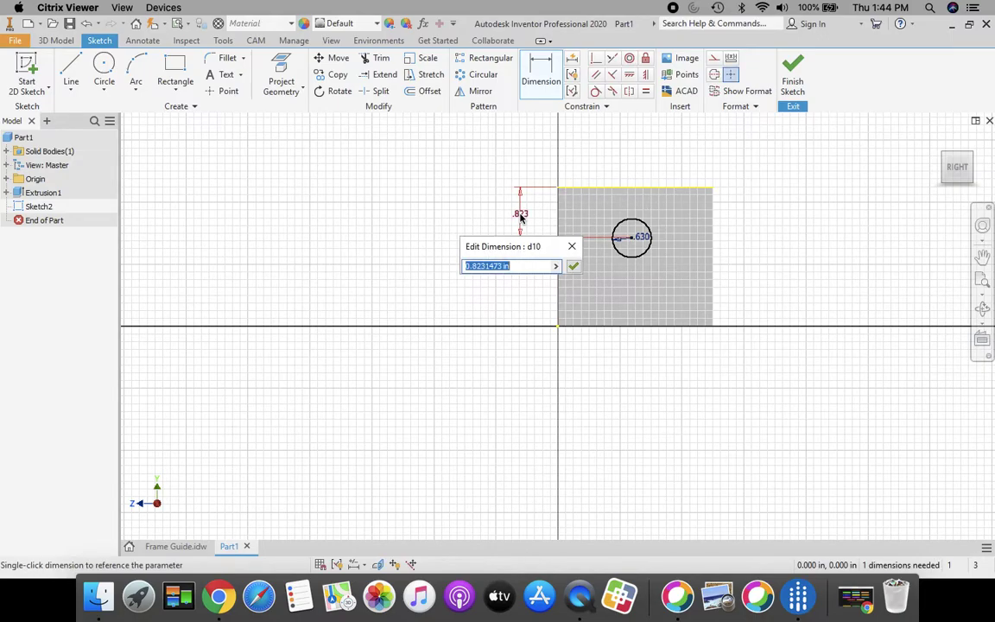
text(.75)
click(574, 266)
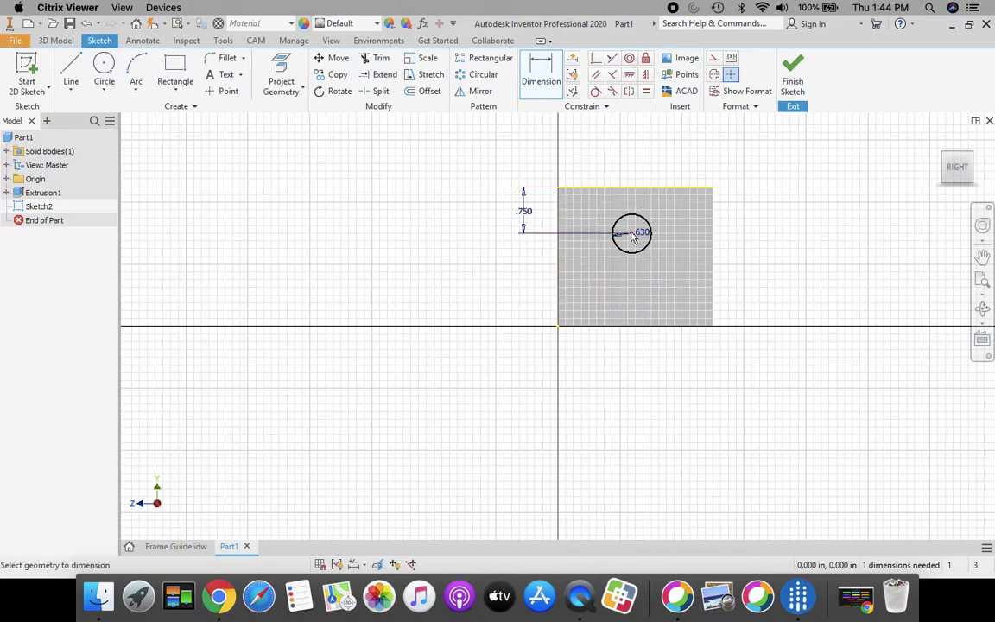
Step: Dimension the horizontal distance from the face's left edge to the circle's centre as 1.25 in
click(560, 220)
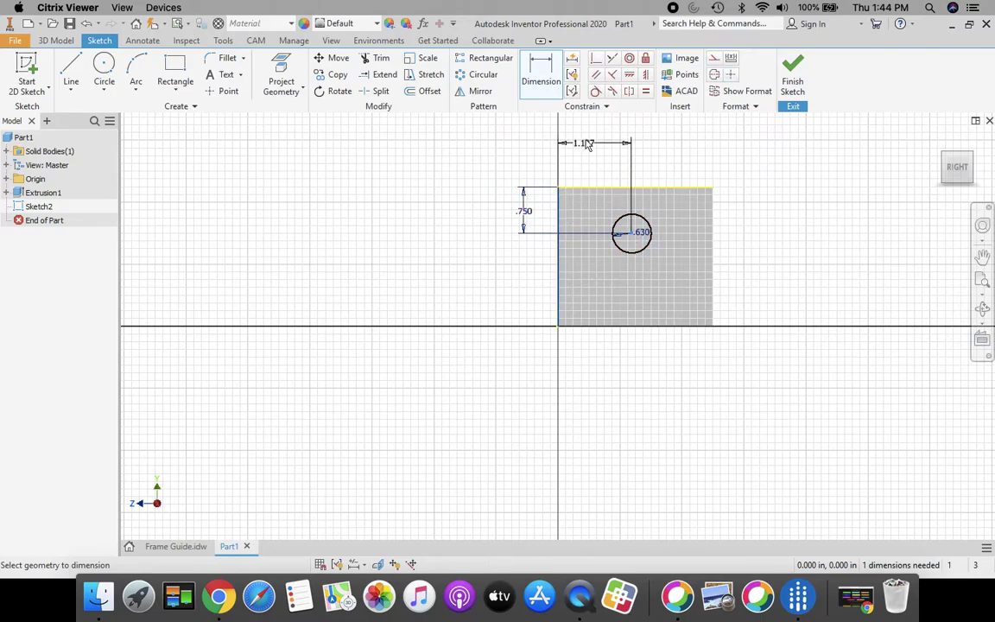
click(592, 138)
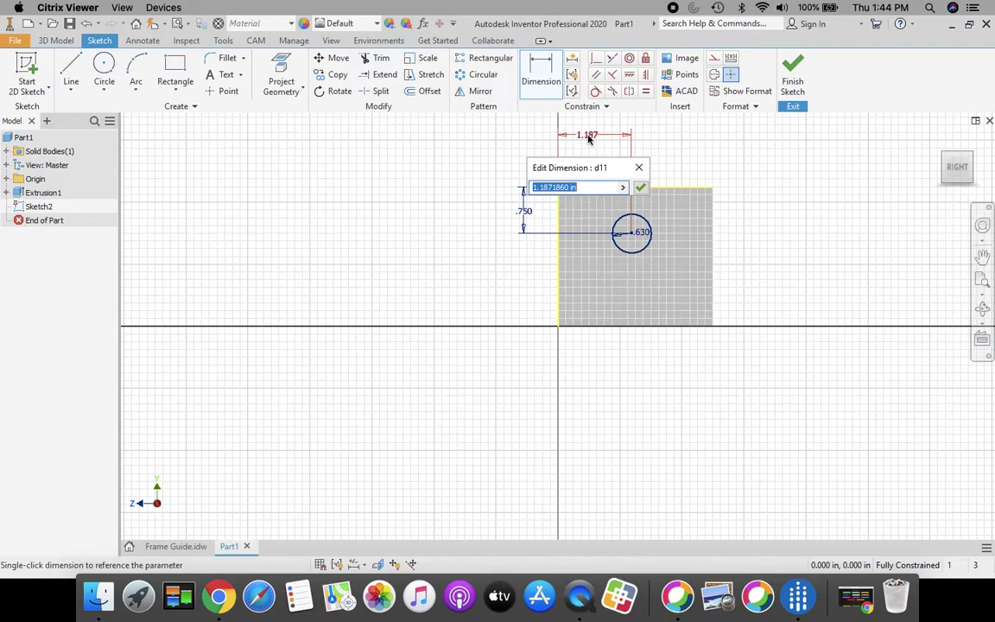
text(1.25)
click(640, 189)
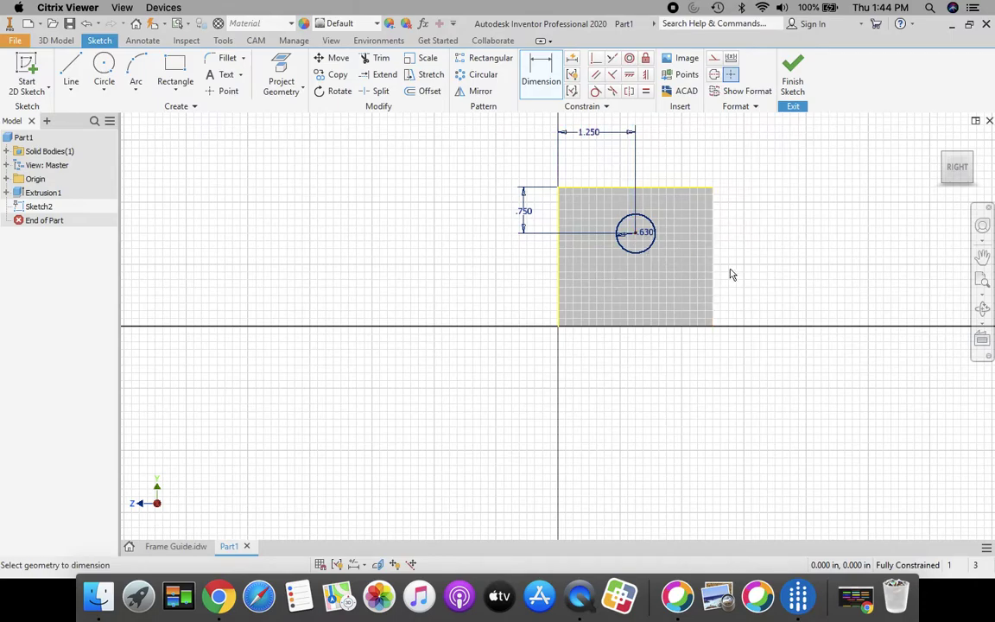
Step: Check the slot in the Frame Guide drawing's side view and draw a rectangle in Part1 from the circle's horizontal diameter up to the face's top edge
click(175, 546)
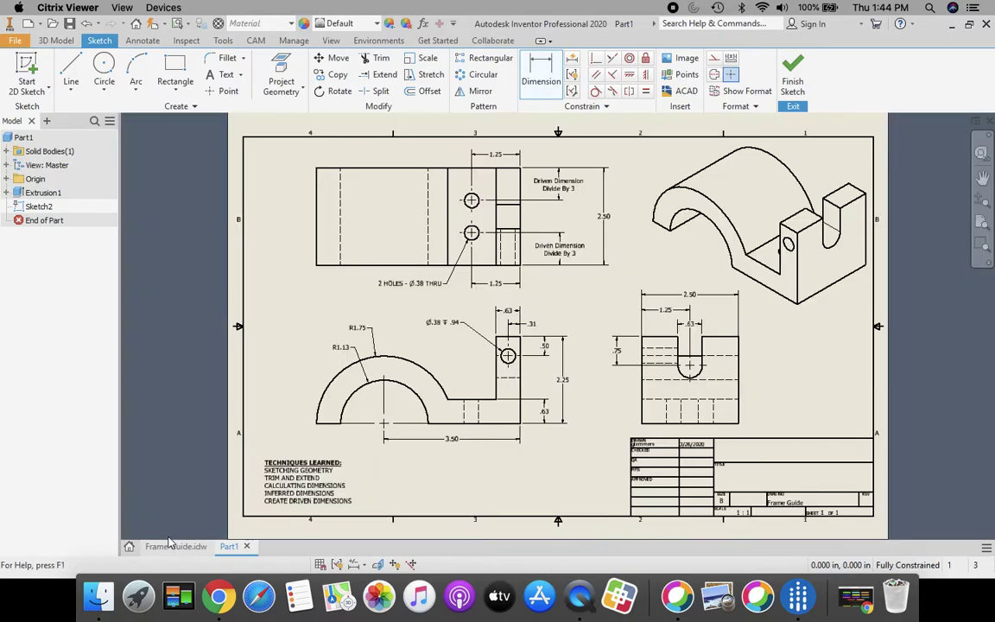
scroll(733, 376, up, 3)
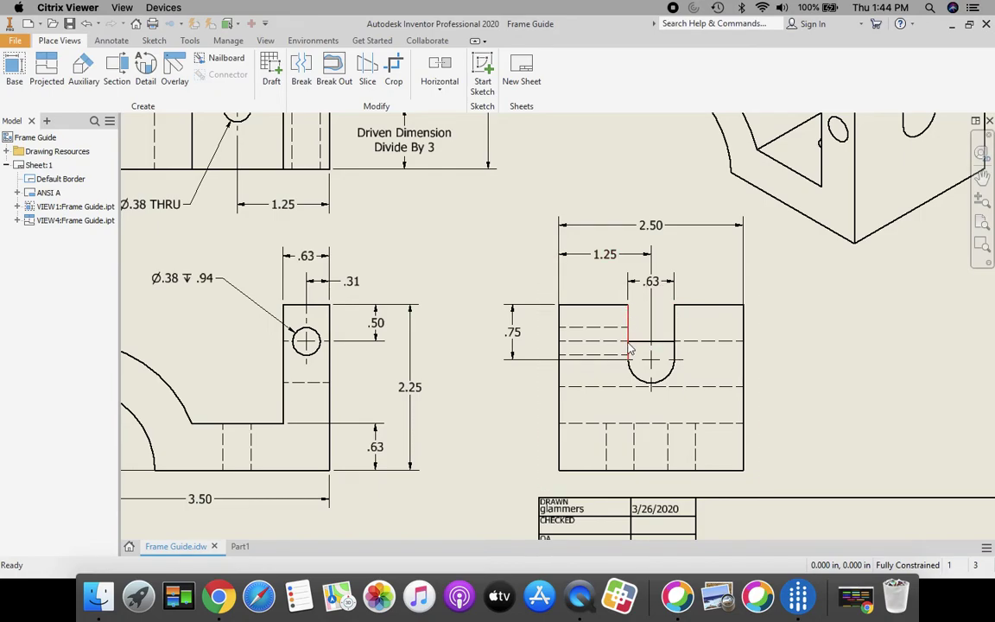
click(239, 545)
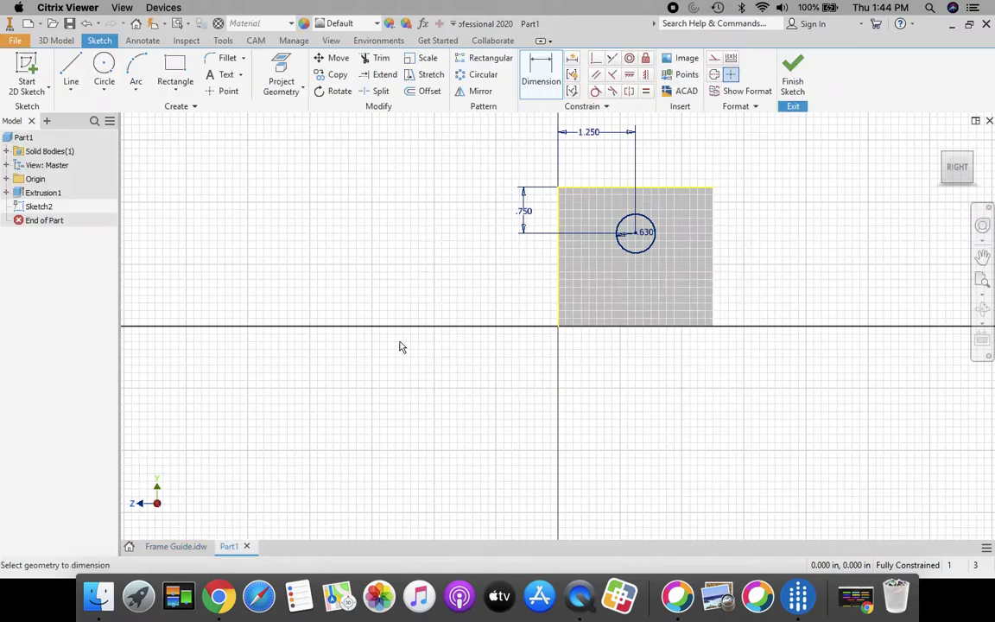
middle_drag(740, 211, 681, 283)
scroll(621, 312, down, 3)
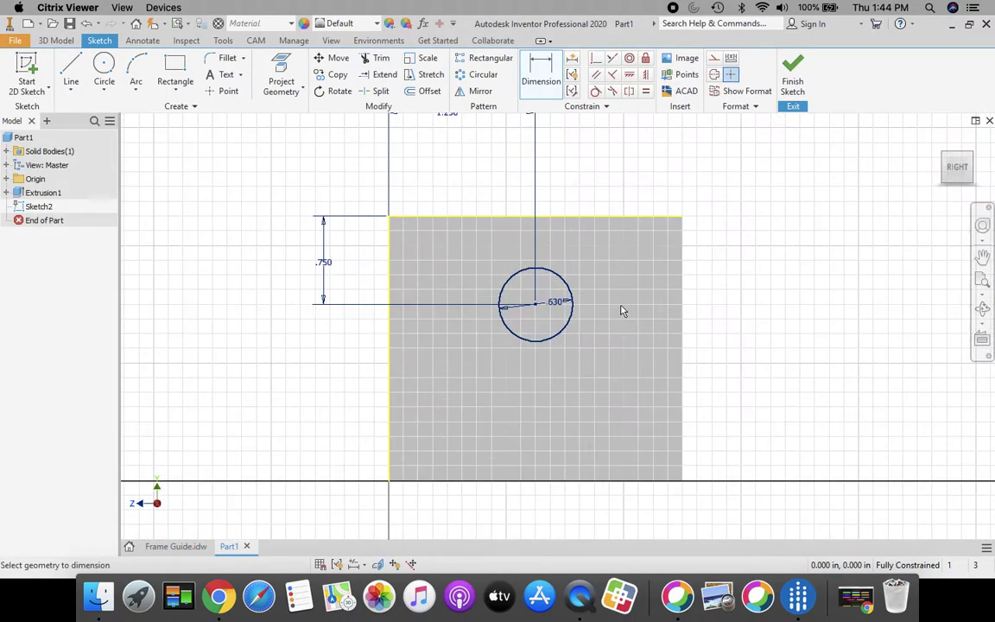
click(176, 70)
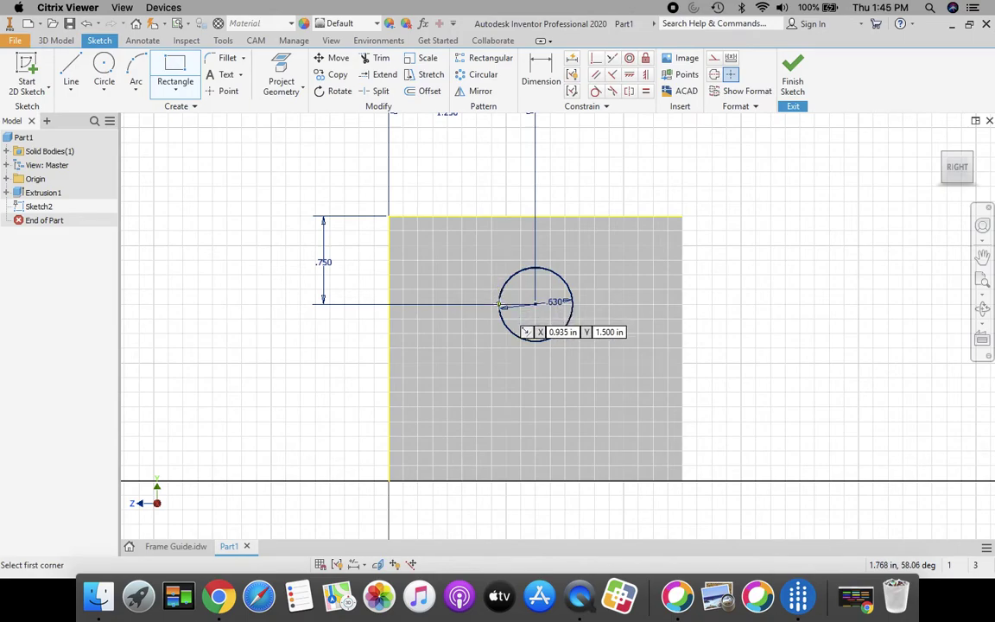
click(499, 304)
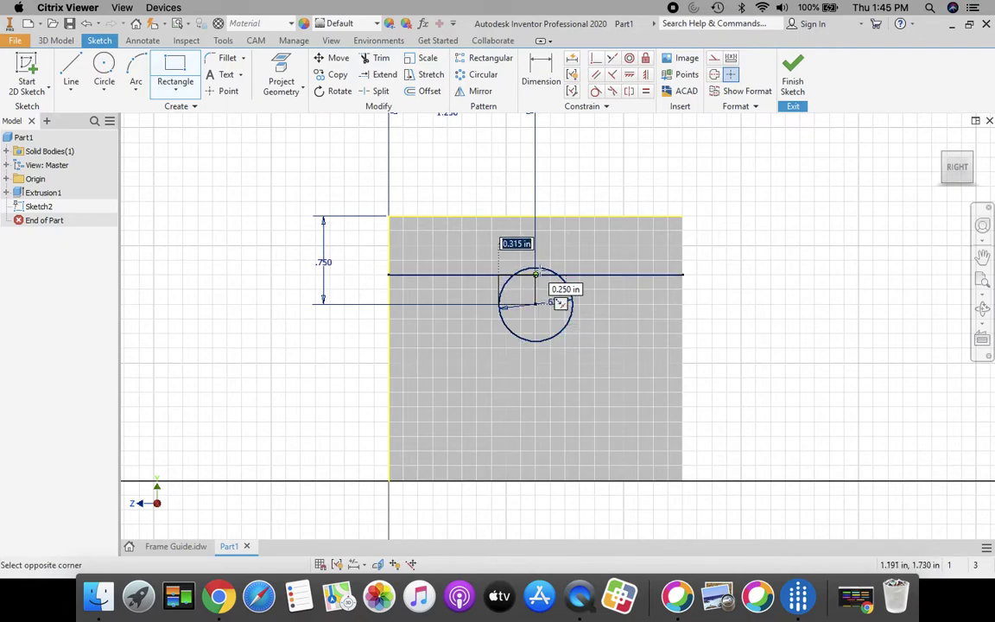
click(572, 215)
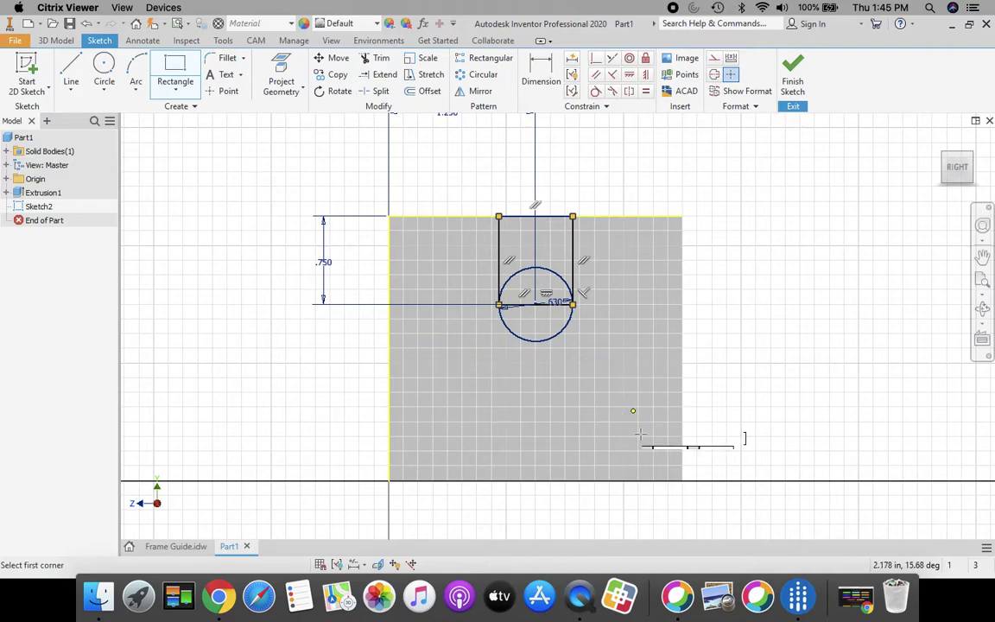
Step: Trim the circle's upper half and the rectangle's lower line to leave a round-ended slot profile, and finish the sketch
click(377, 62)
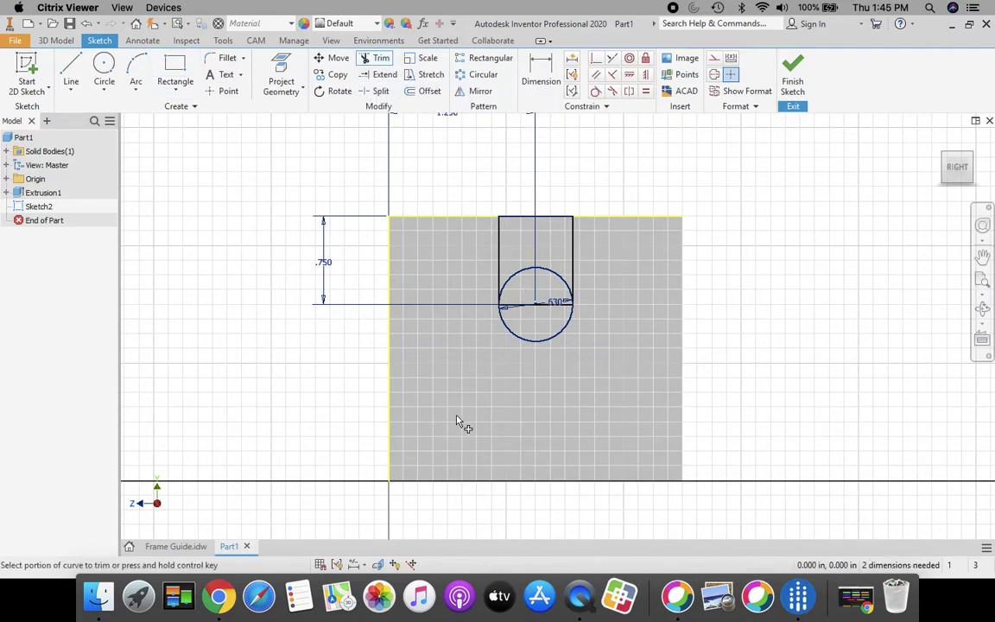
click(519, 278)
click(531, 307)
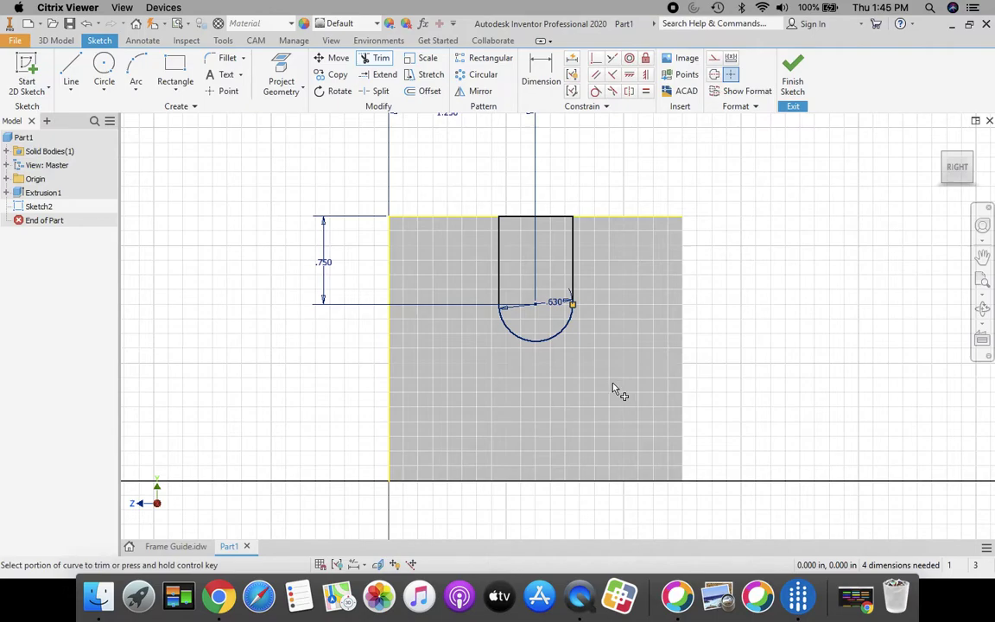
click(795, 76)
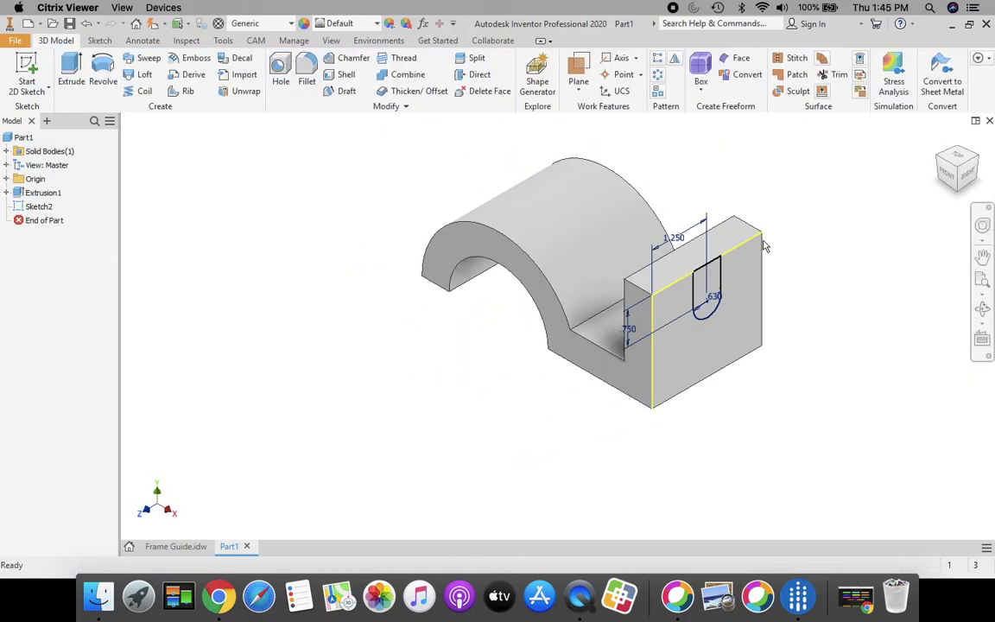
Step: Extrude the slot profile as a cut into the upright, ending at the upright's inner face
click(72, 71)
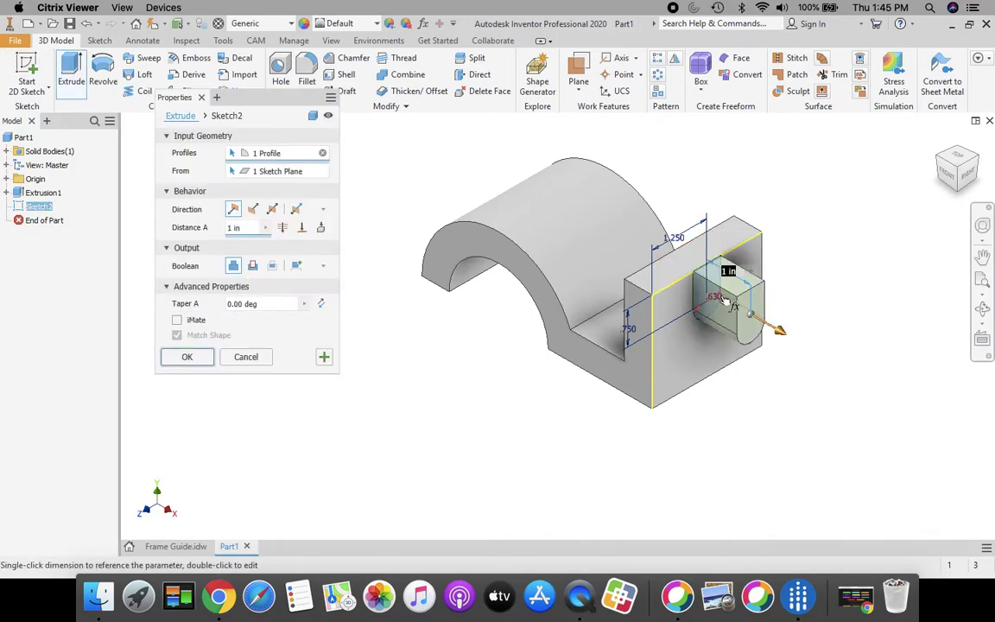
click(252, 266)
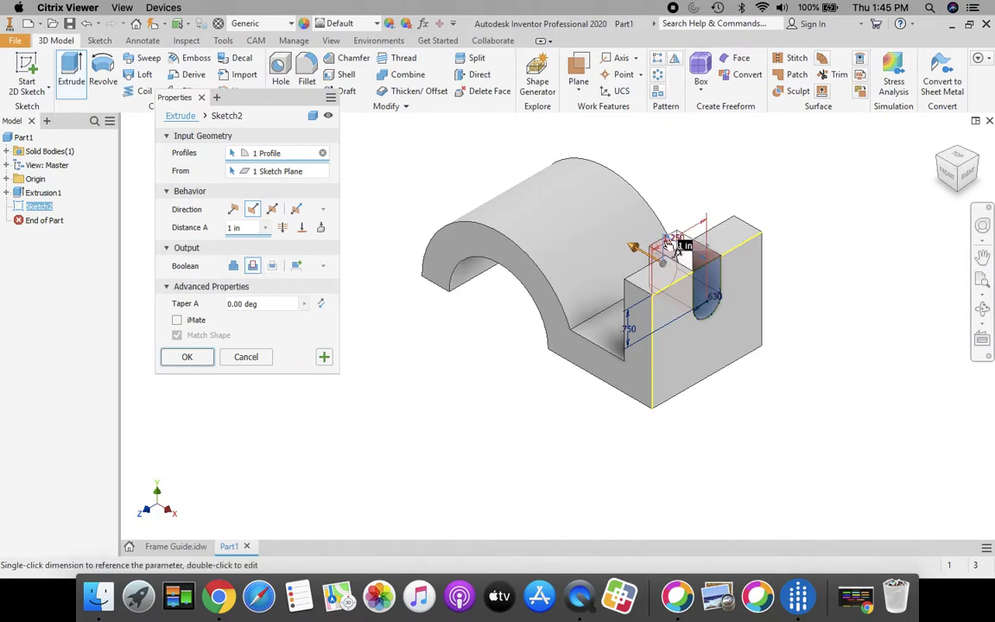
click(283, 228)
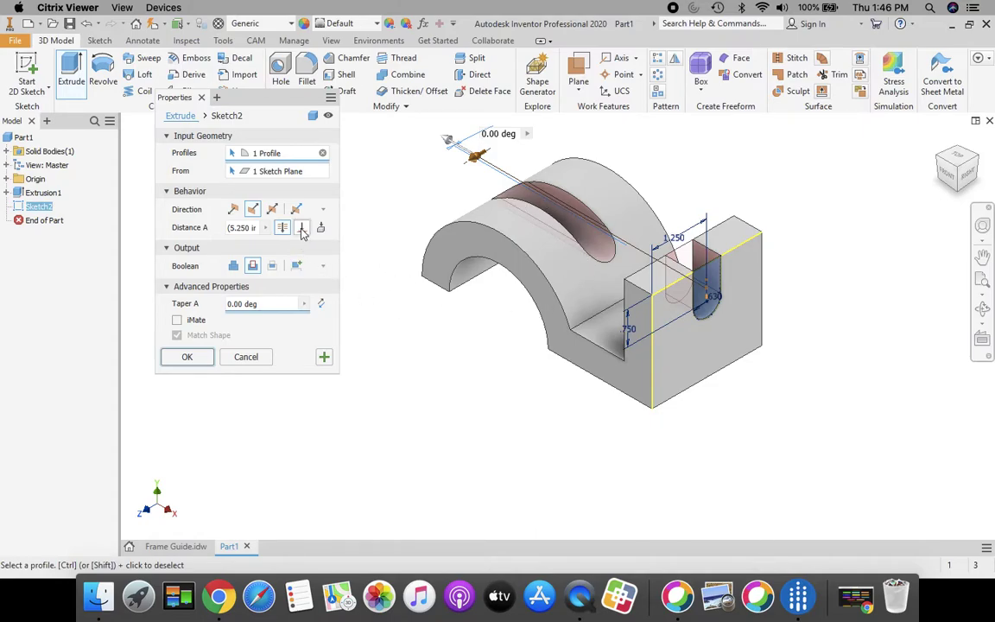
click(301, 228)
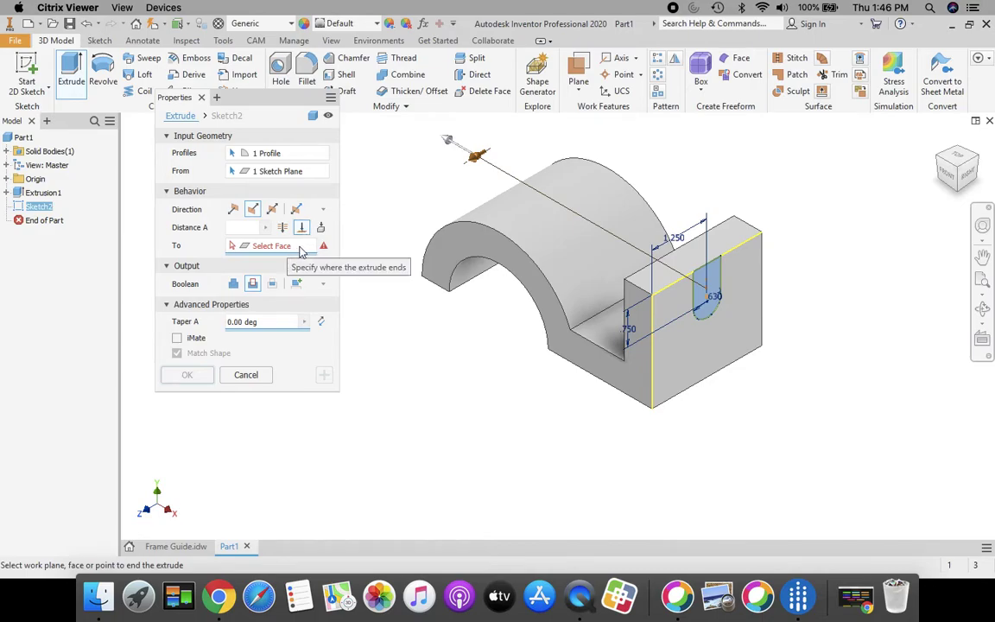
click(939, 162)
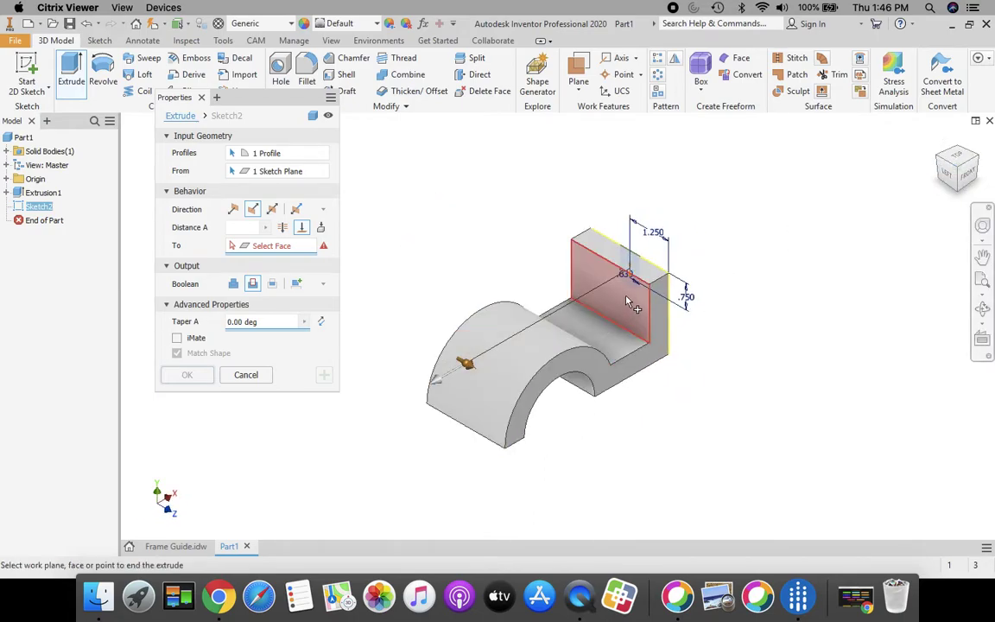
click(629, 301)
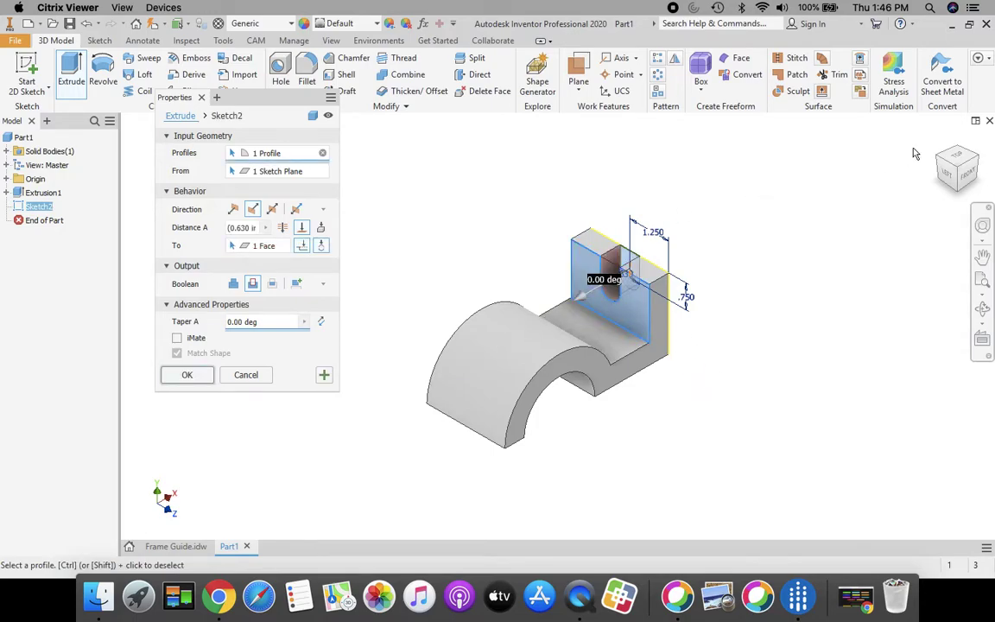
click(187, 377)
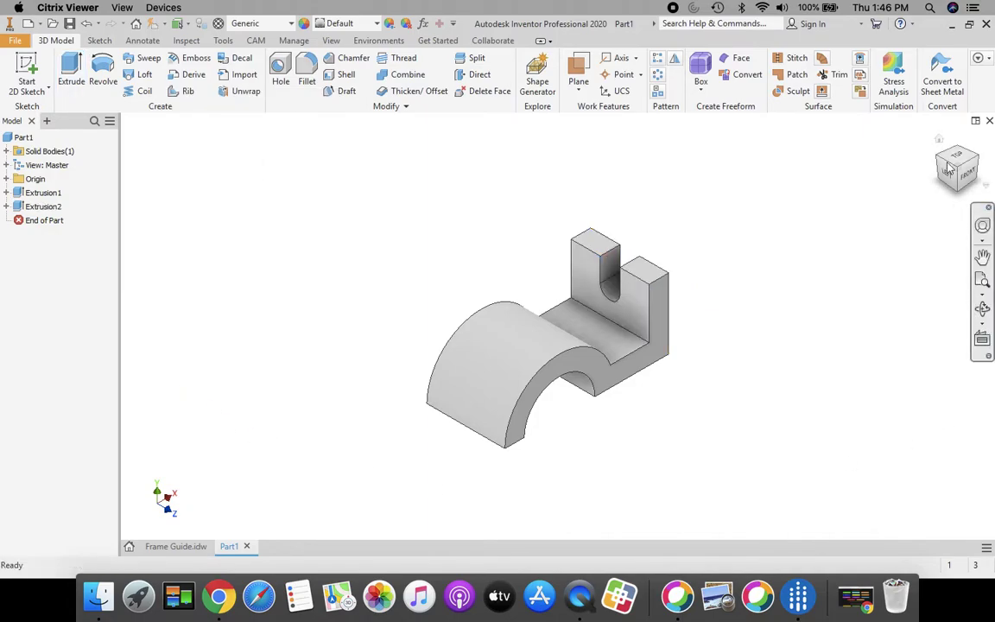
Step: Examine the side hole's diameter, depth and position in the Frame Guide drawing's views and return to Part1
drag(941, 143, 788, 326)
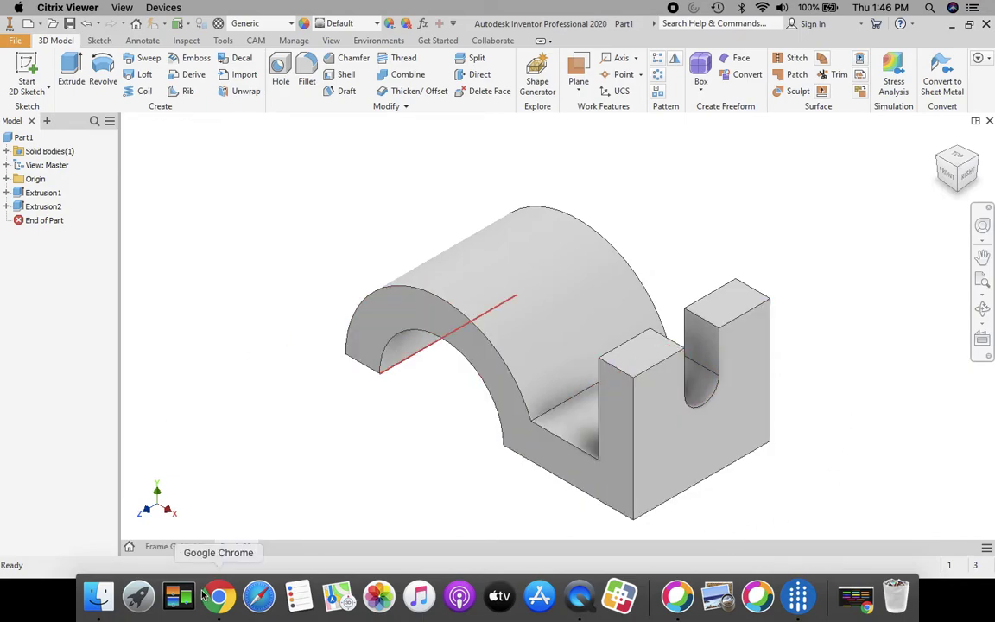
click(178, 546)
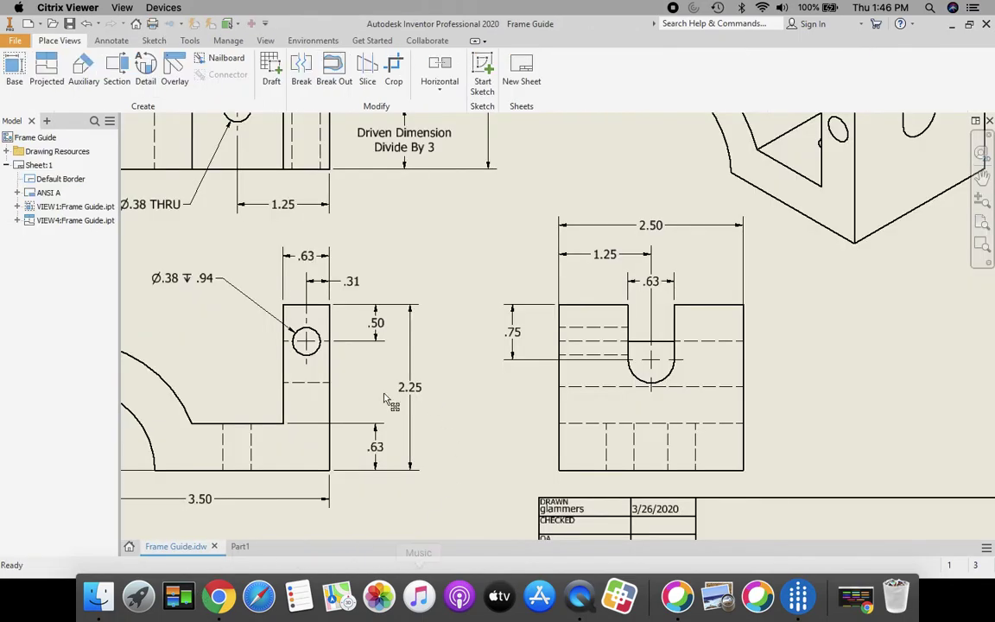
middle_drag(392, 410, 644, 399)
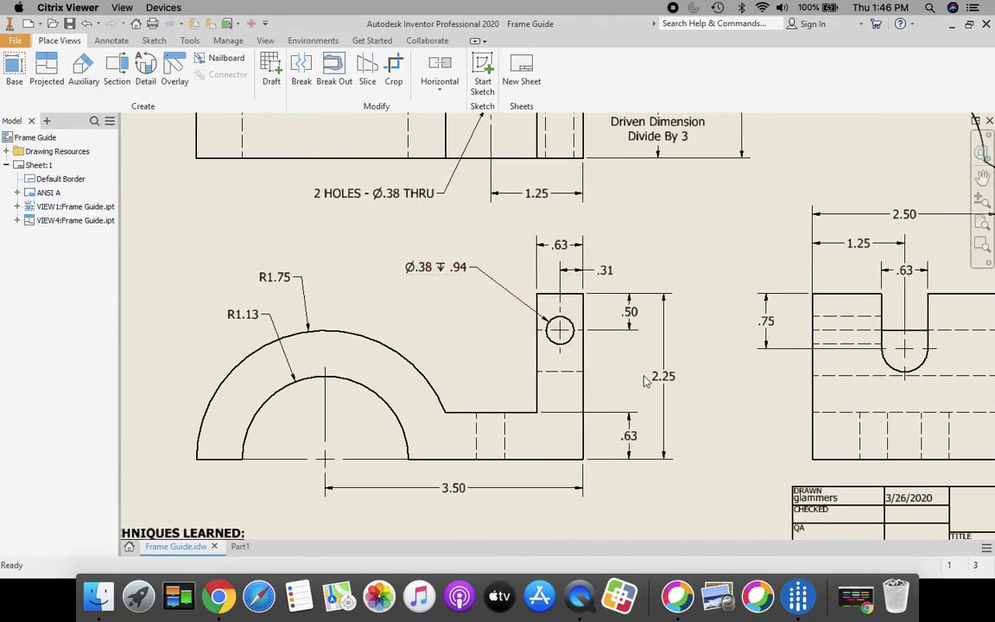
scroll(609, 382, down, 3)
middle_drag(668, 373, 533, 373)
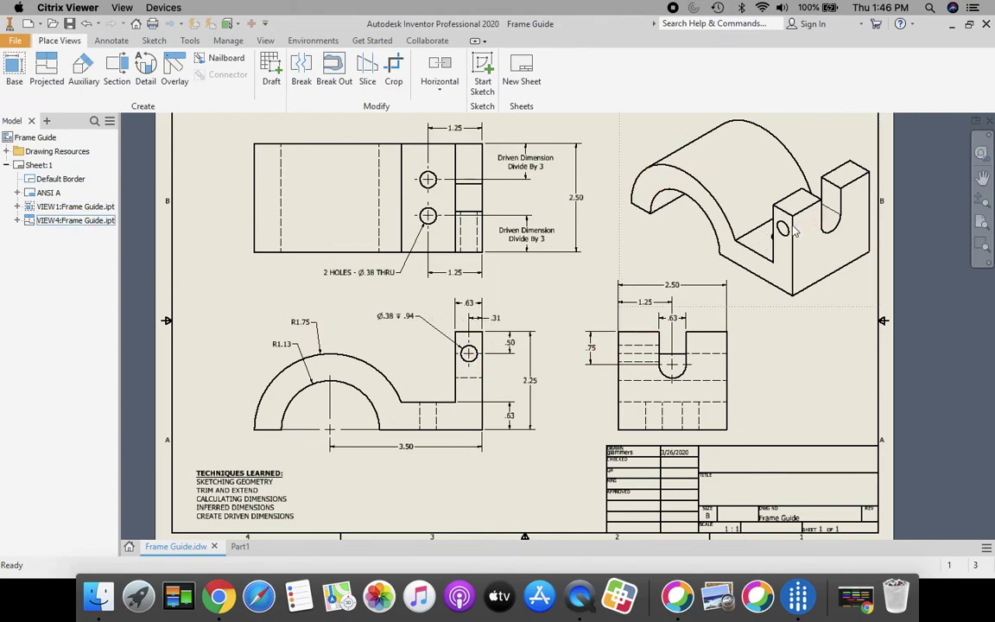
click(632, 346)
click(241, 548)
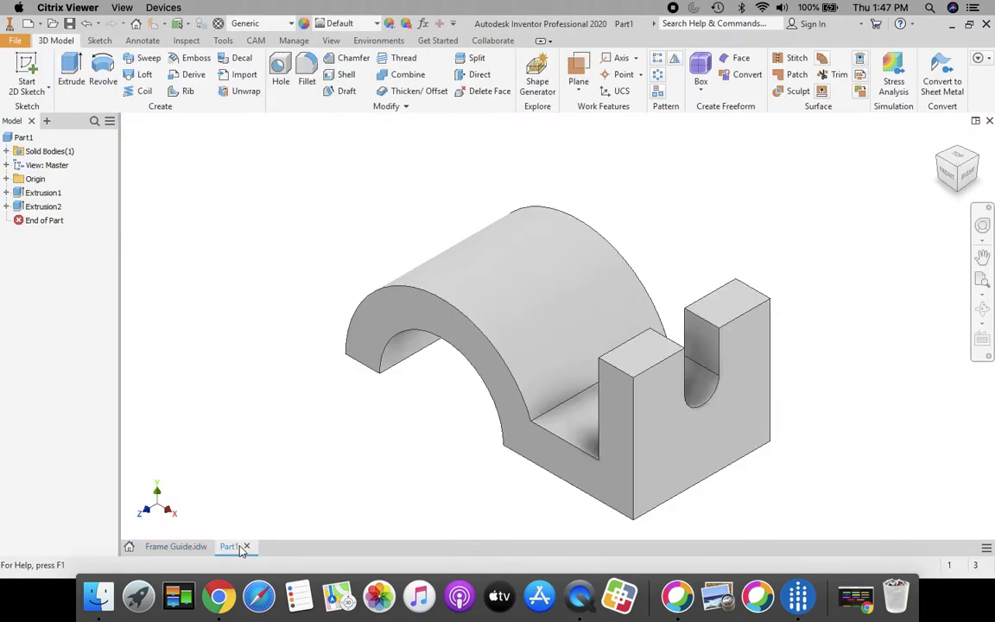
Step: Start a sketch on the body's front profile face and place a centre point for the hole near the top of the upright
key(s)
click(607, 489)
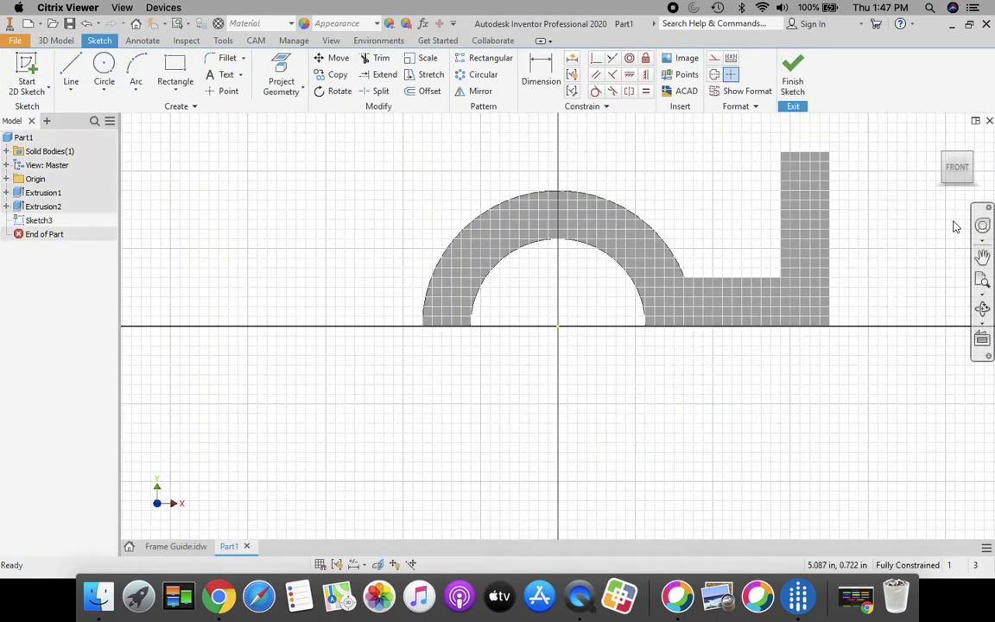
click(955, 166)
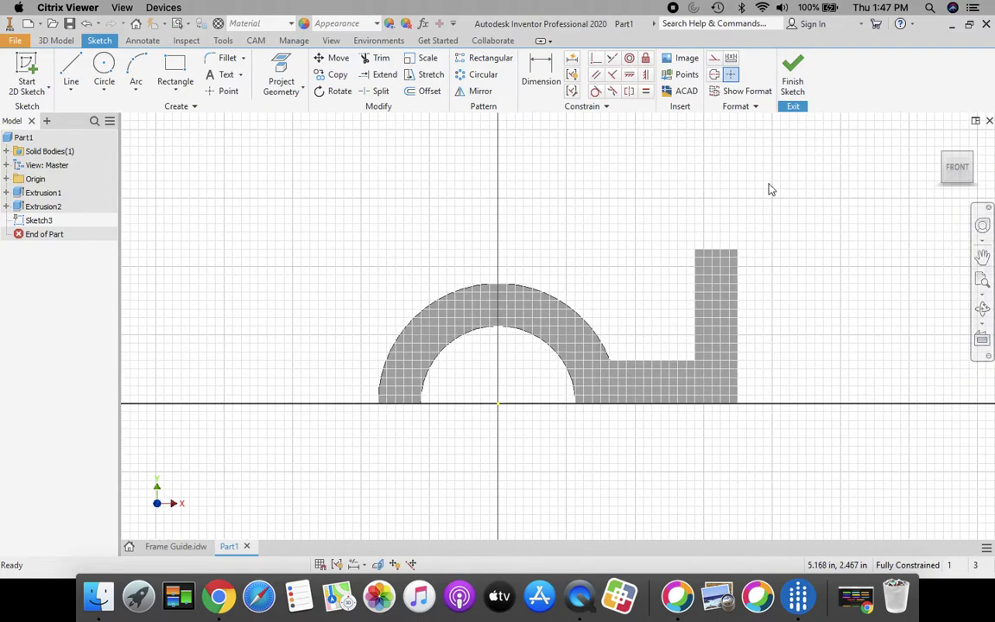
click(226, 92)
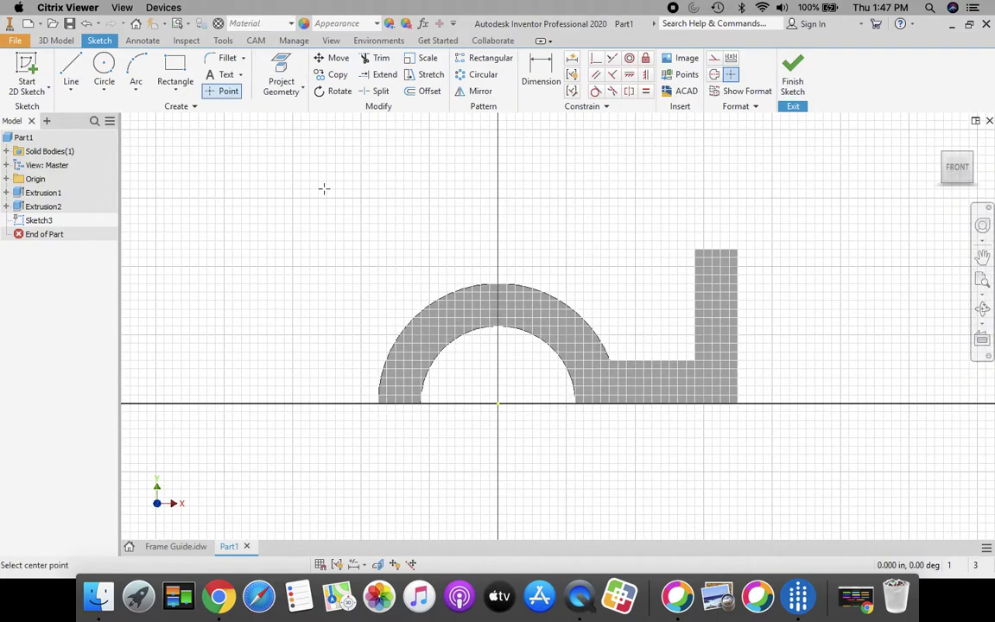
click(716, 283)
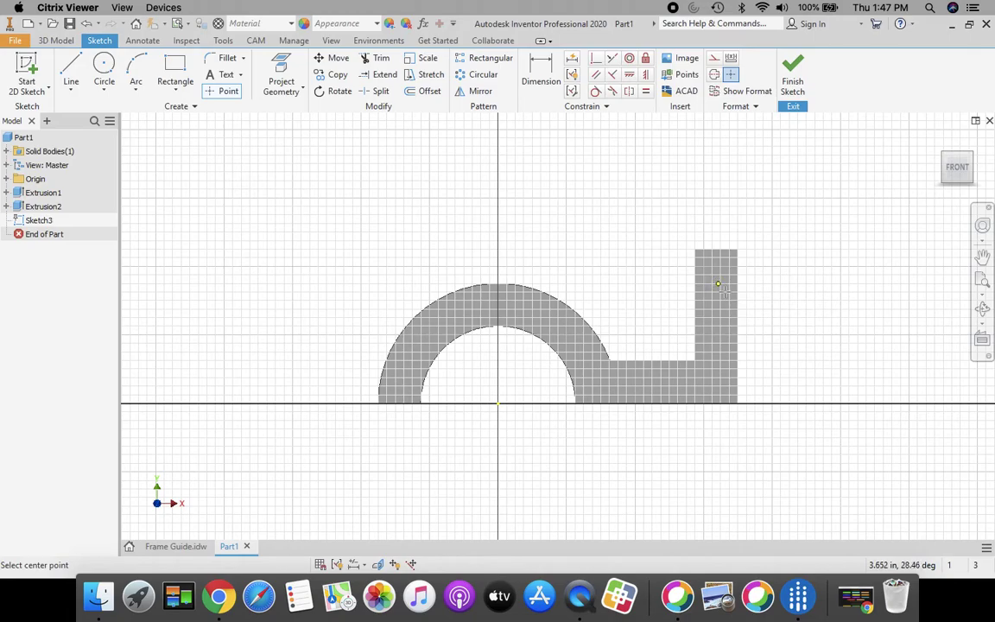
Step: Check the hole's offsets in the Frame Guide drawing and dimension the horizontal distance from the upright's outer edge to the point as .31 in
click(539, 76)
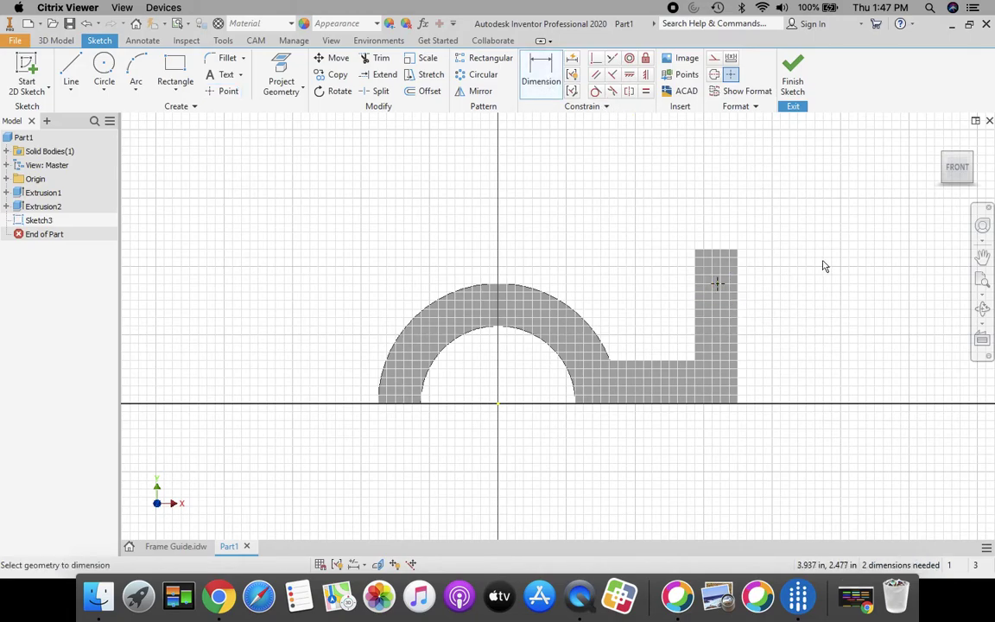
click(186, 546)
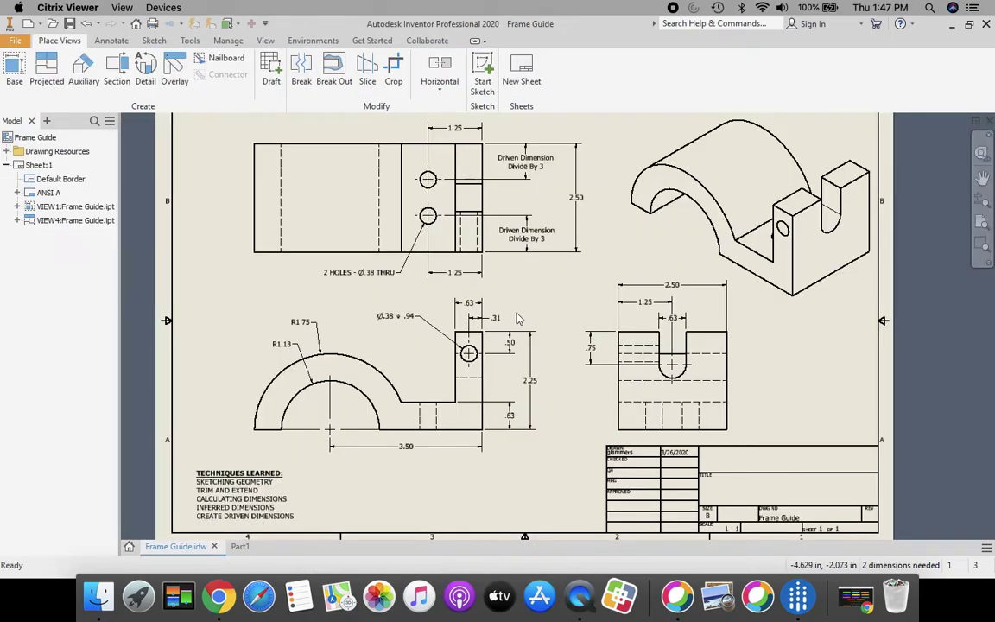
scroll(517, 316, up, 3)
middle_drag(473, 479, 492, 422)
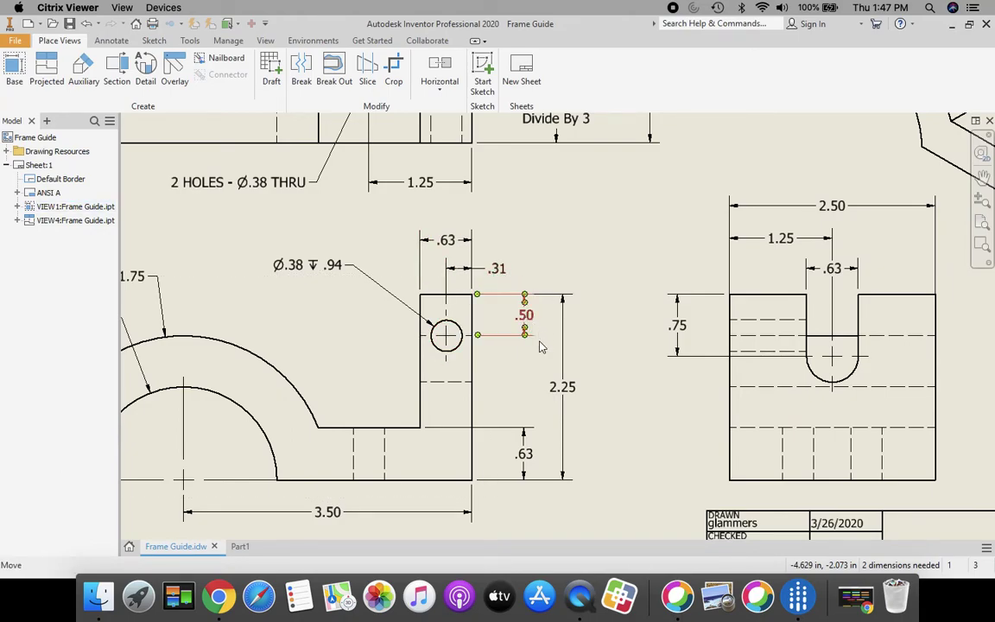
click(241, 548)
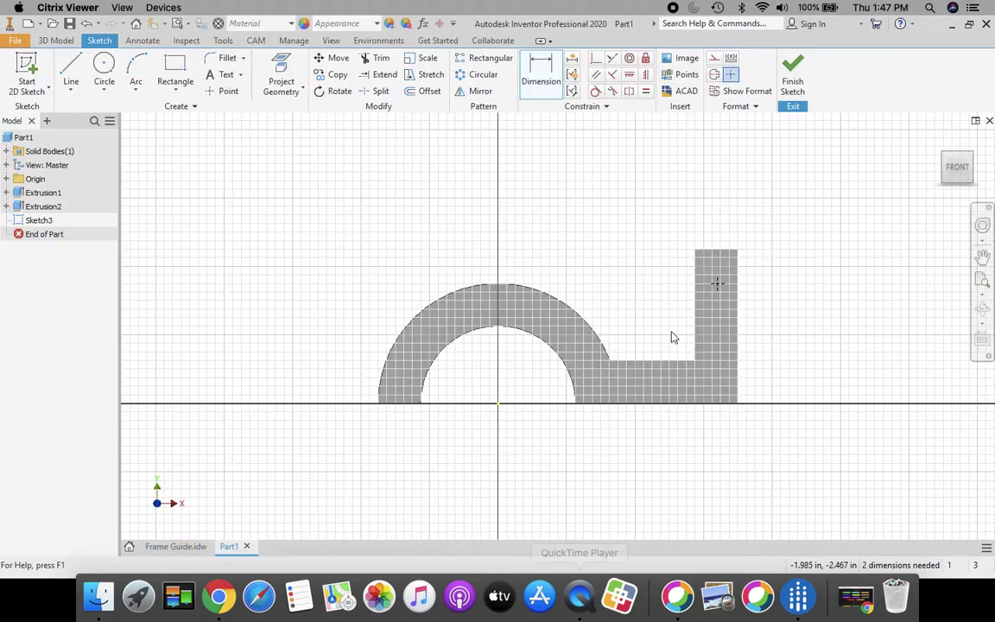
click(526, 79)
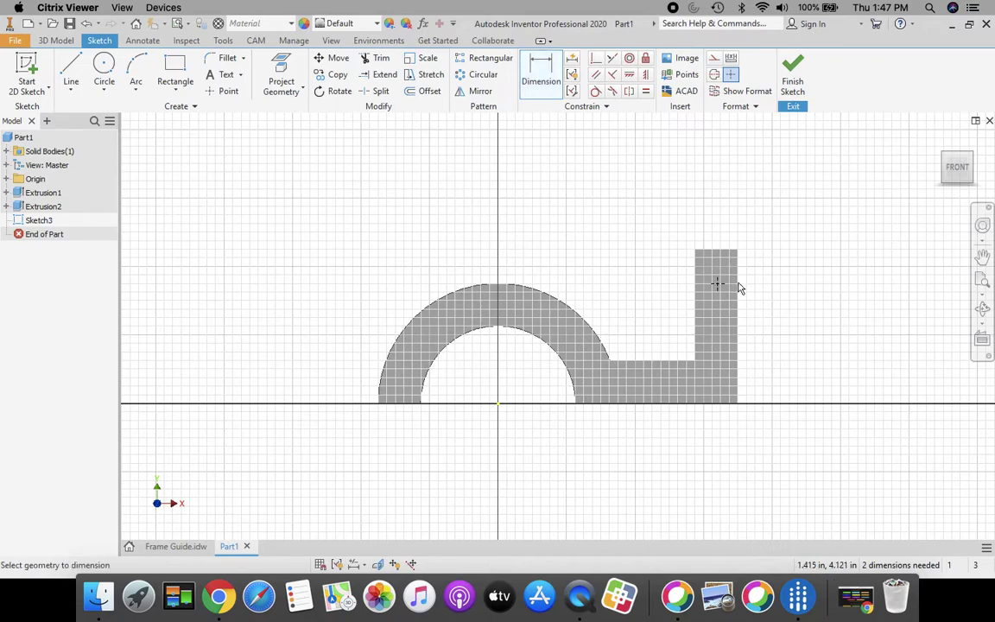
click(738, 287)
click(718, 283)
click(725, 223)
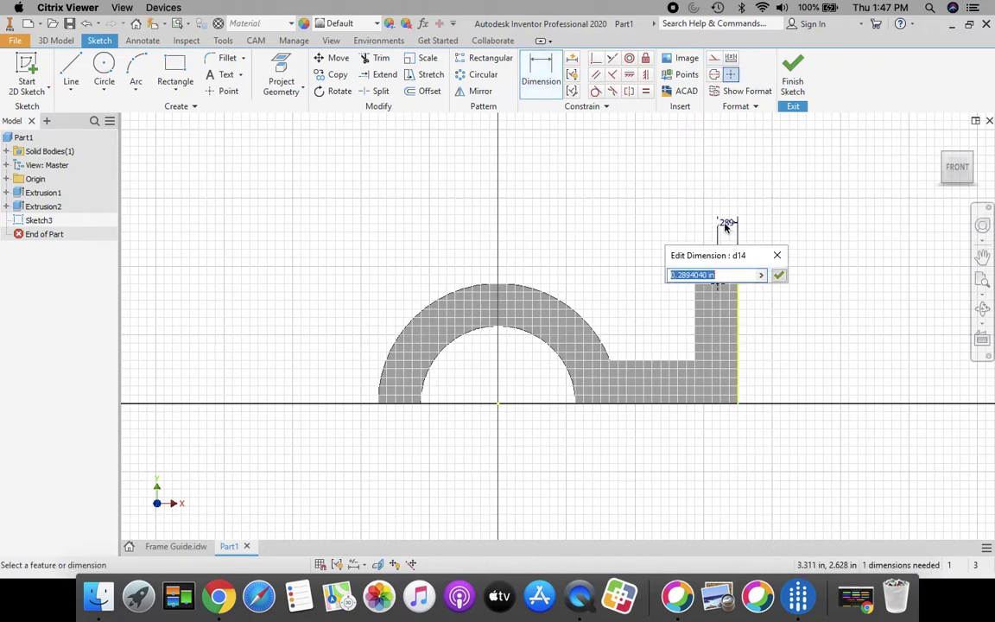
text(.31)
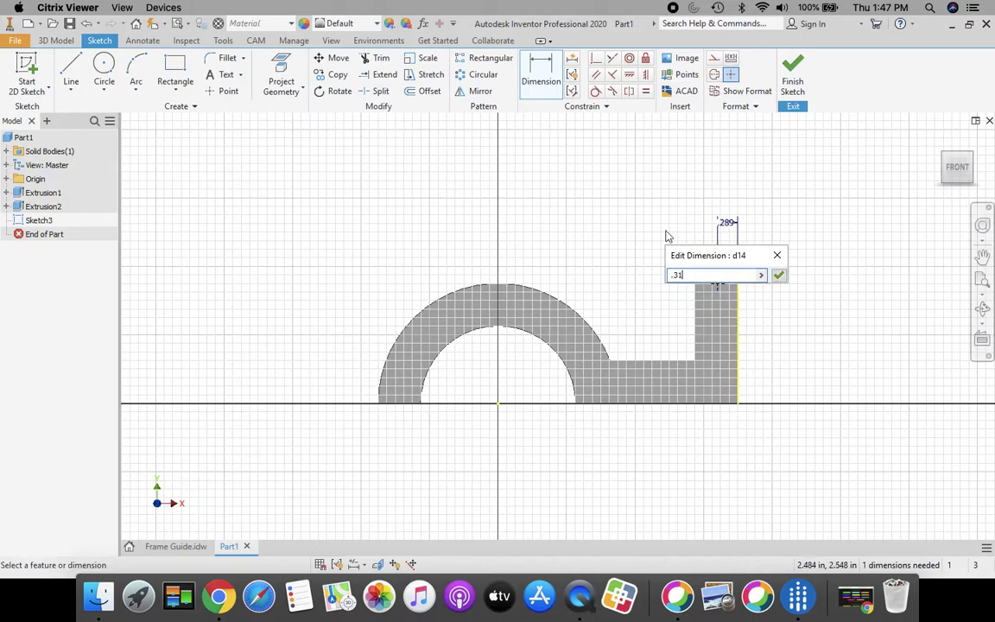
click(779, 275)
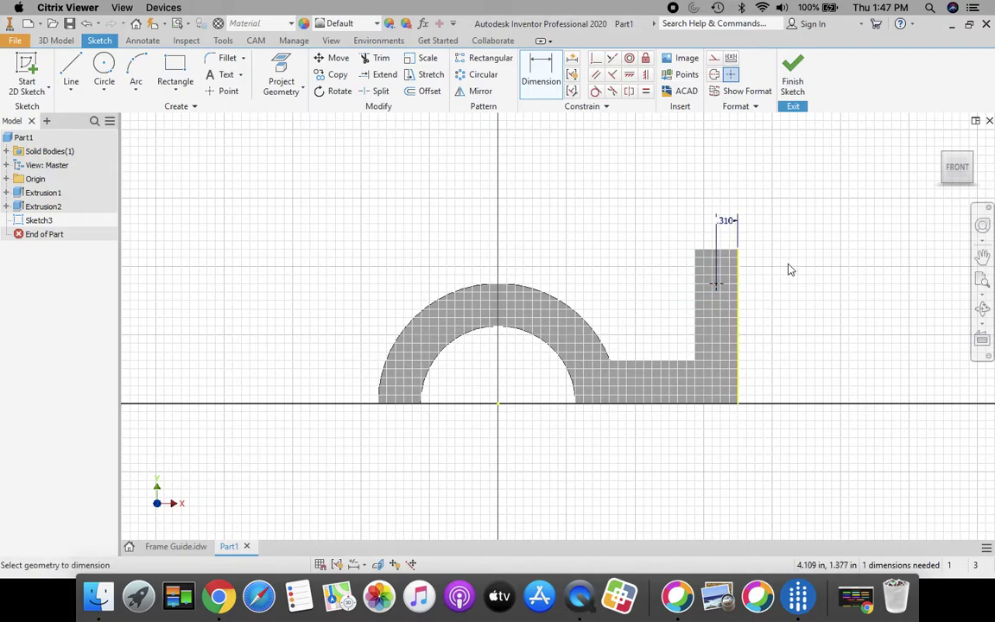
Step: Dimension the vertical distance from the upright's top edge to the hole's centre point as .5 in and finish the sketch
click(724, 252)
click(717, 283)
click(770, 270)
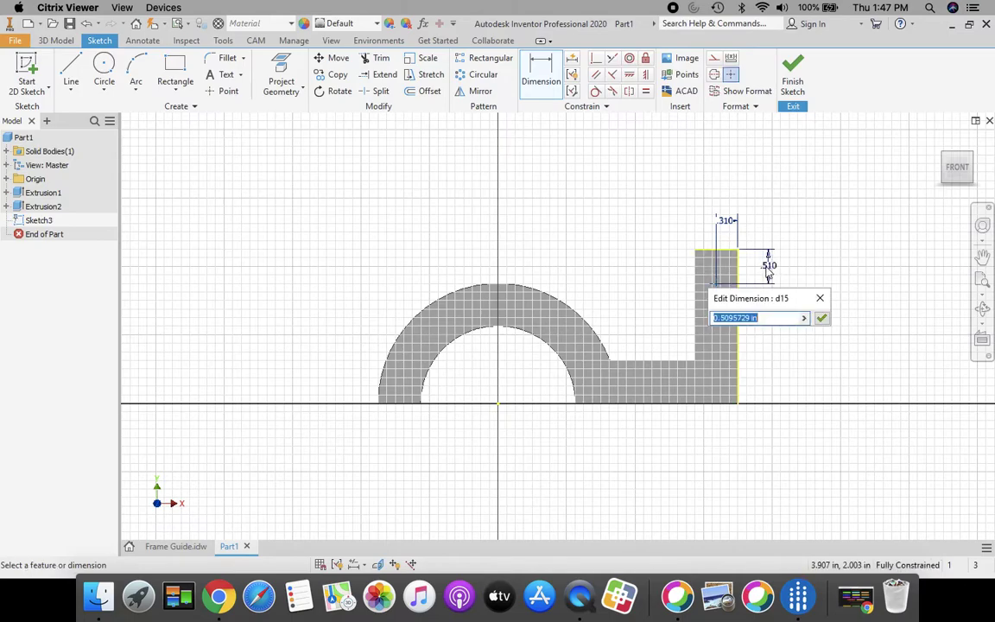
text(.5)
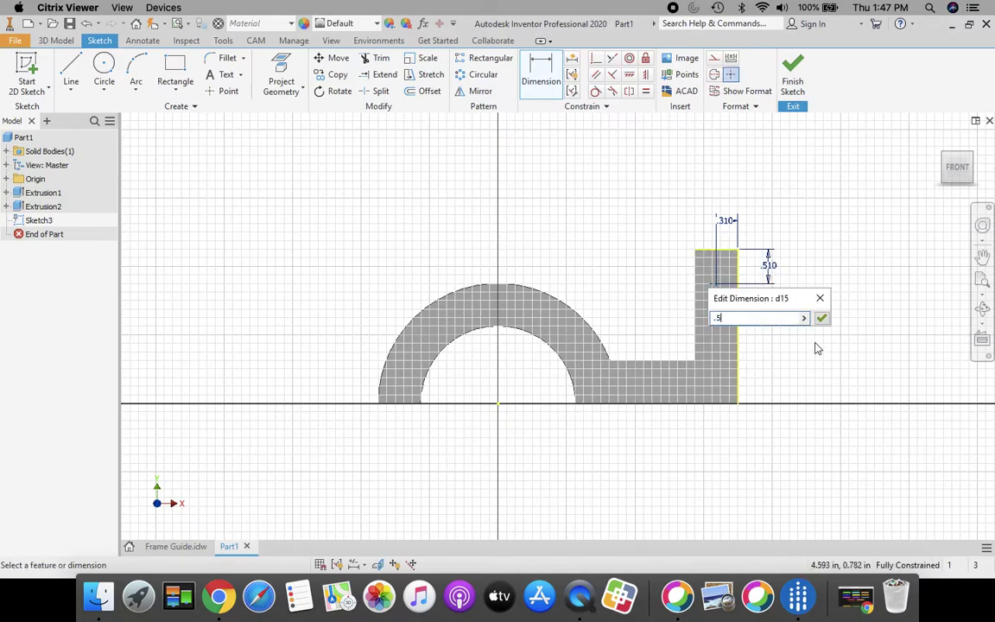
click(821, 319)
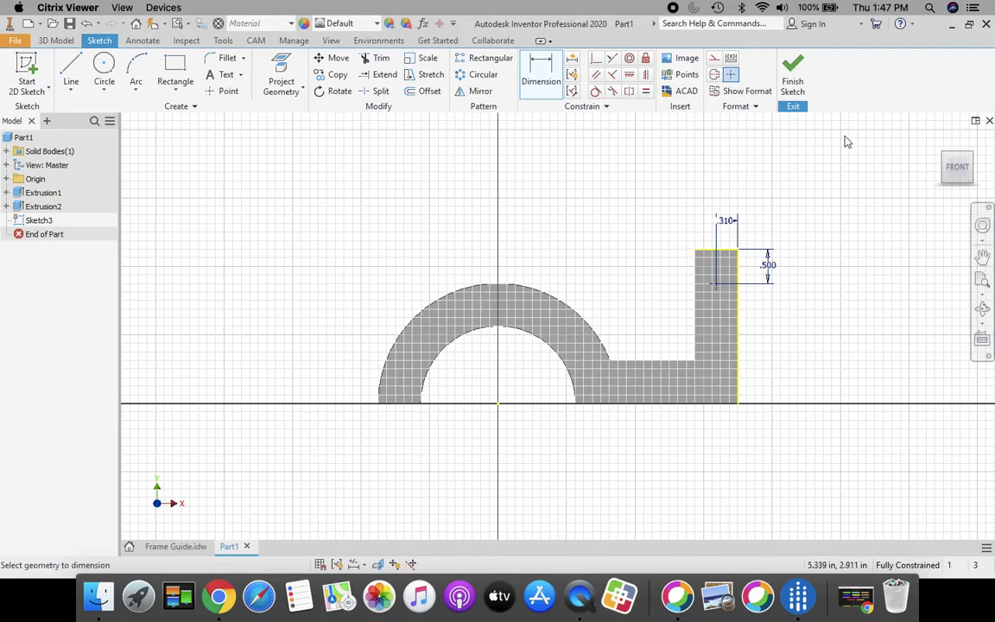
click(796, 69)
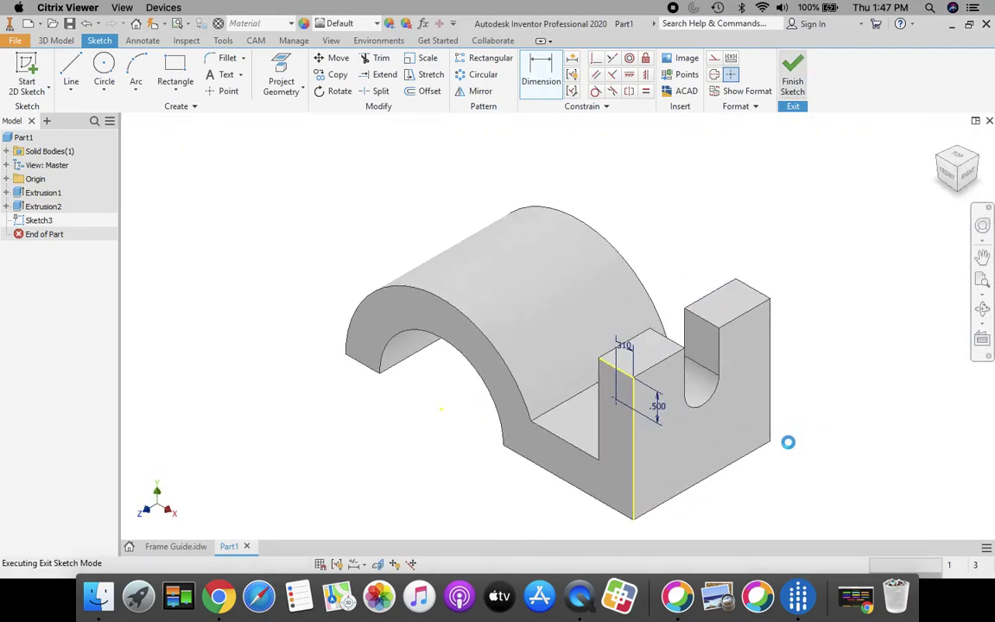
Step: Check the side hole's callout in the Frame Guide drawing and create a .38 in diameter hole at the point, ending at the slot's near side face
click(181, 545)
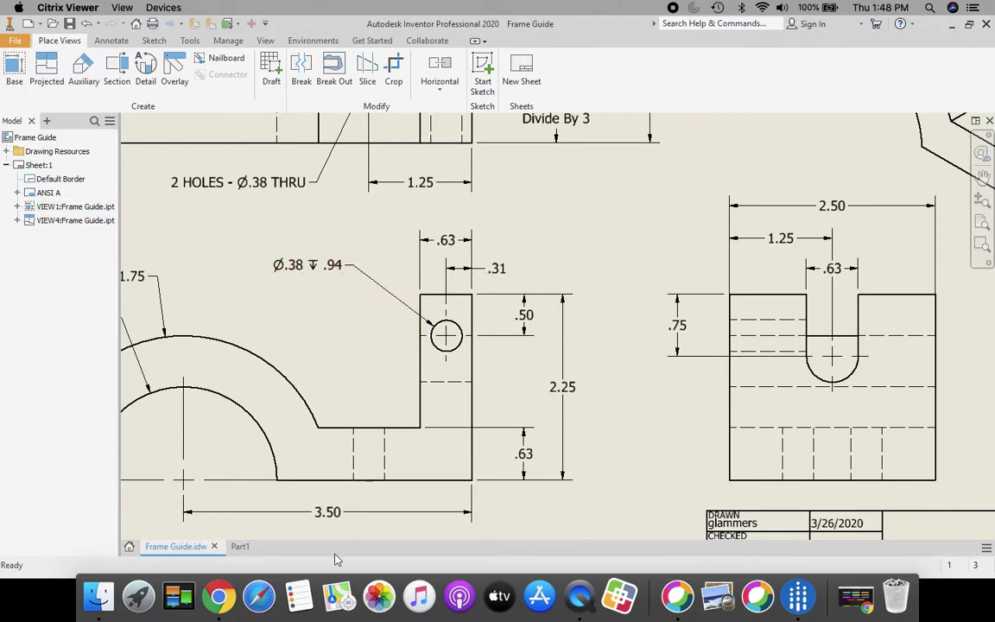
click(239, 545)
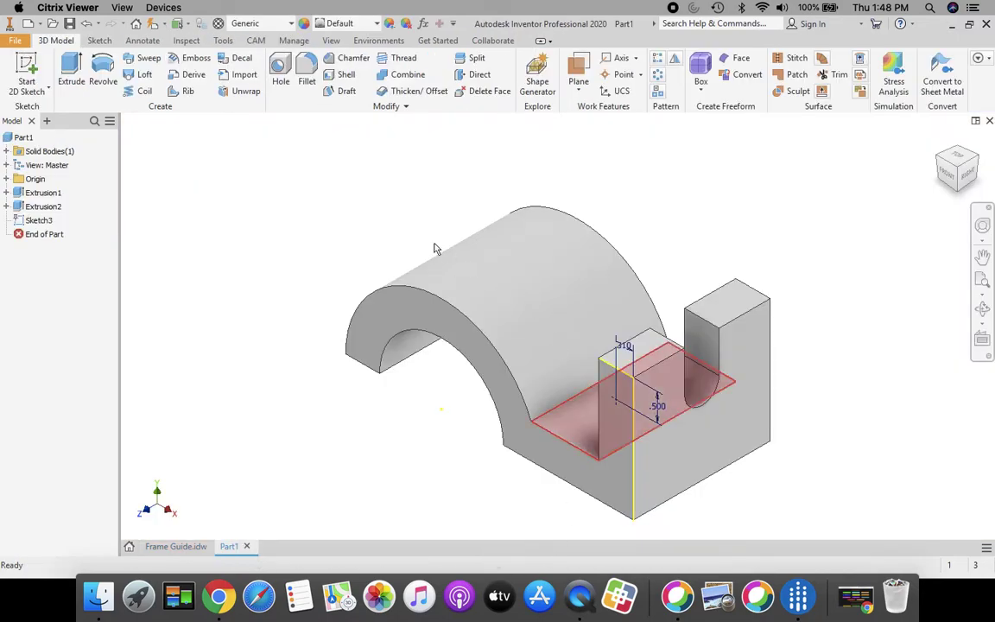
click(283, 71)
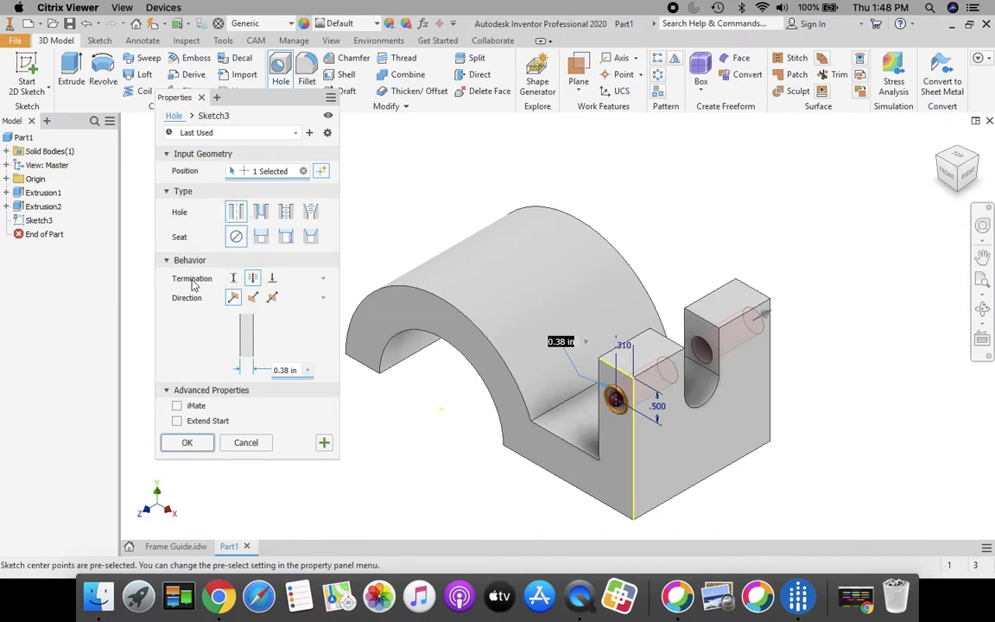
click(272, 278)
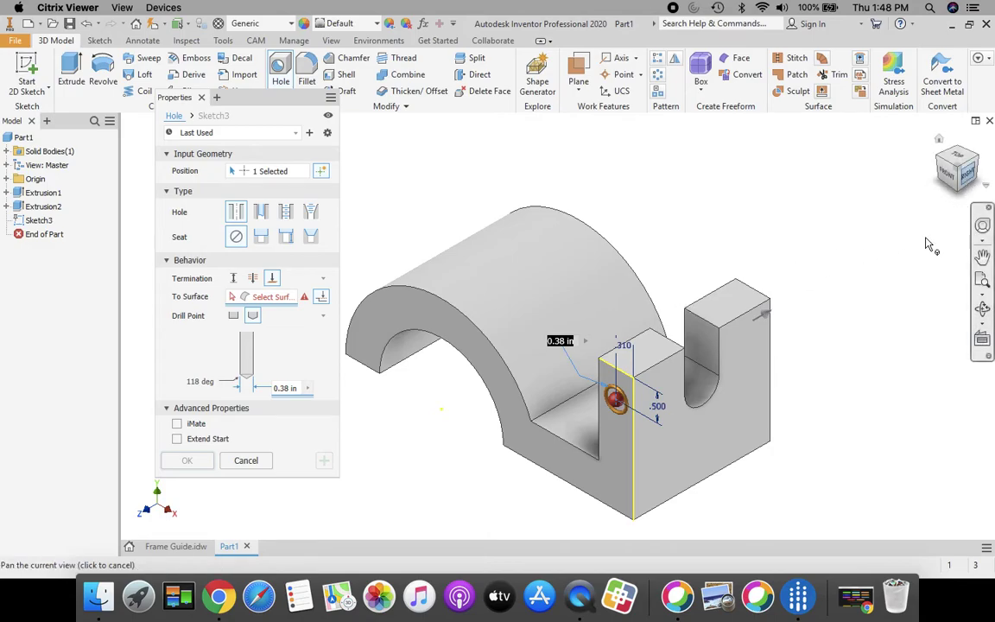
click(978, 163)
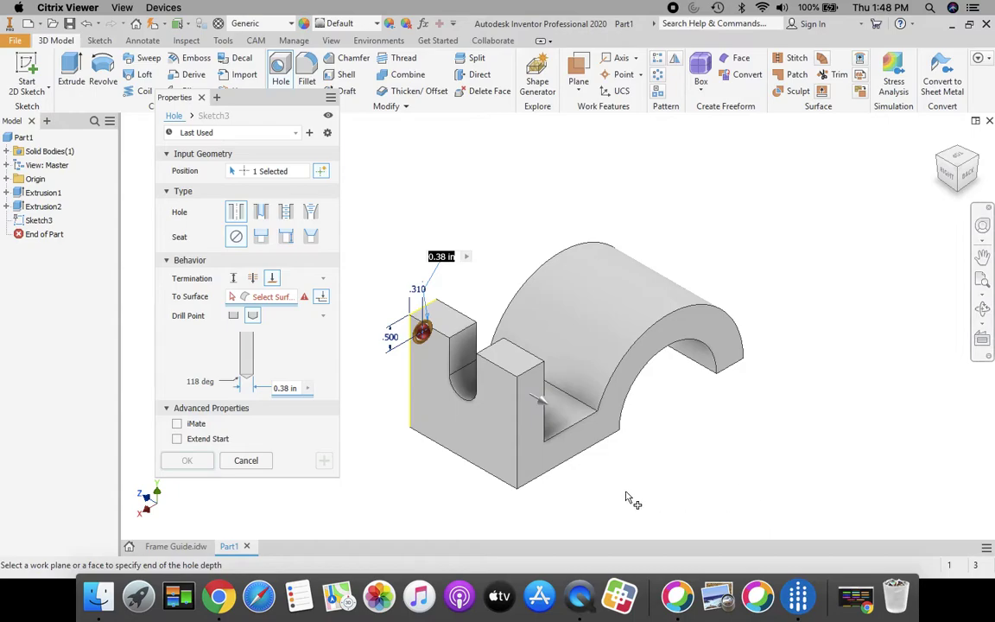
click(463, 349)
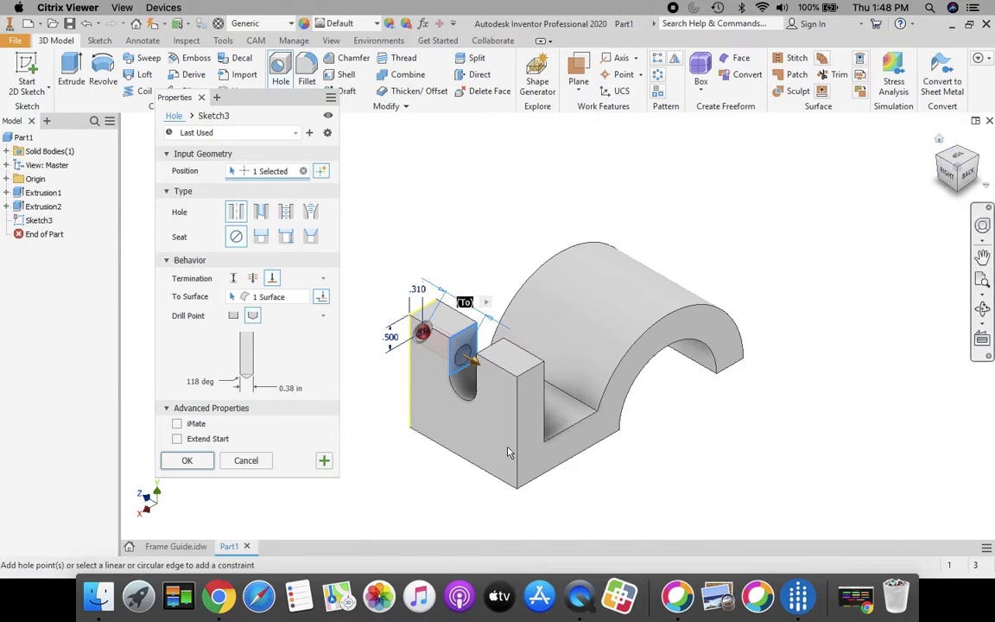
click(292, 389)
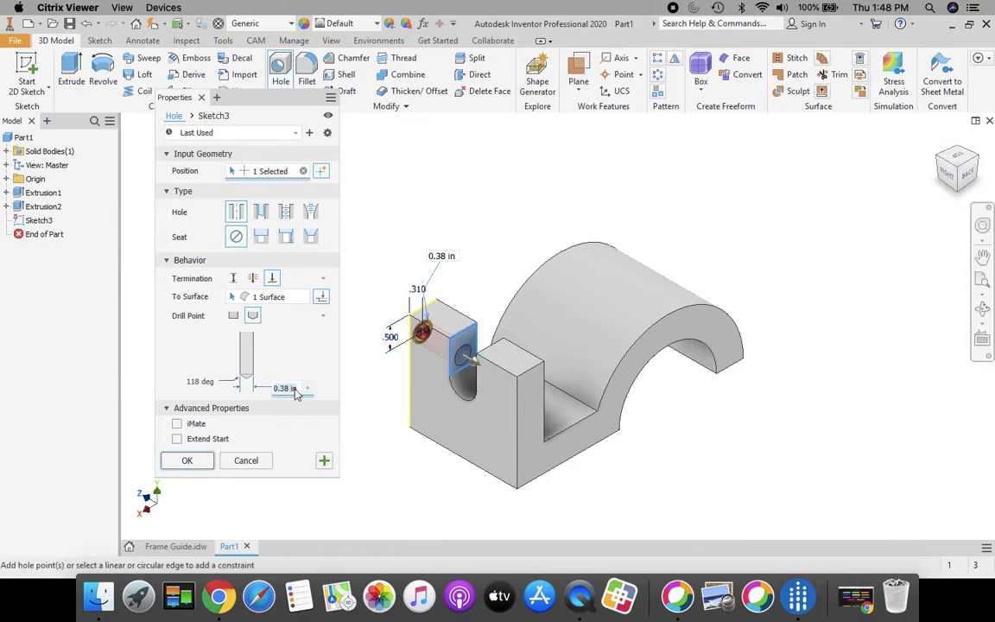
text(.38)
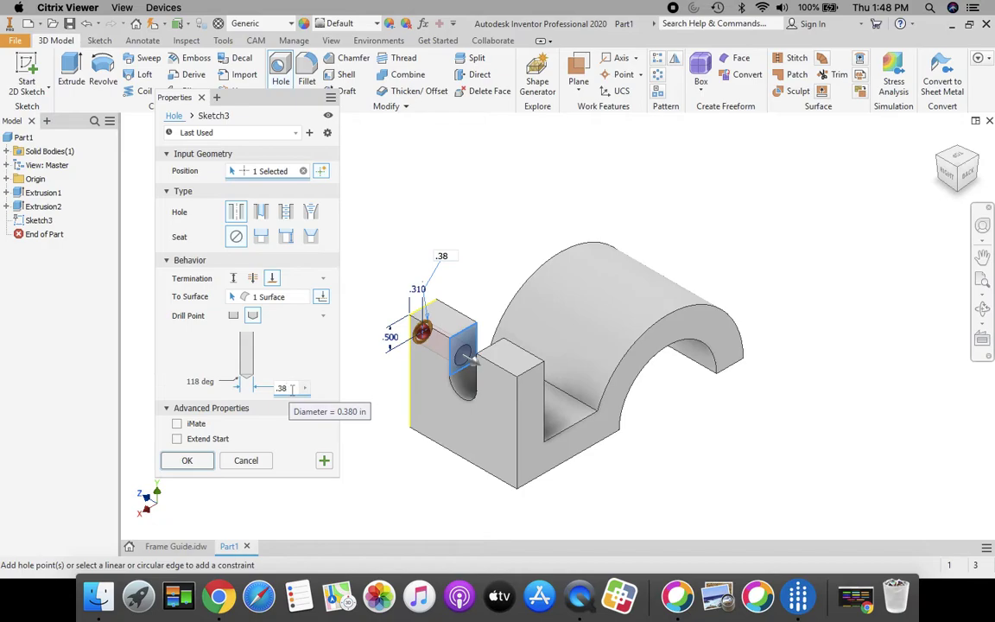
click(187, 461)
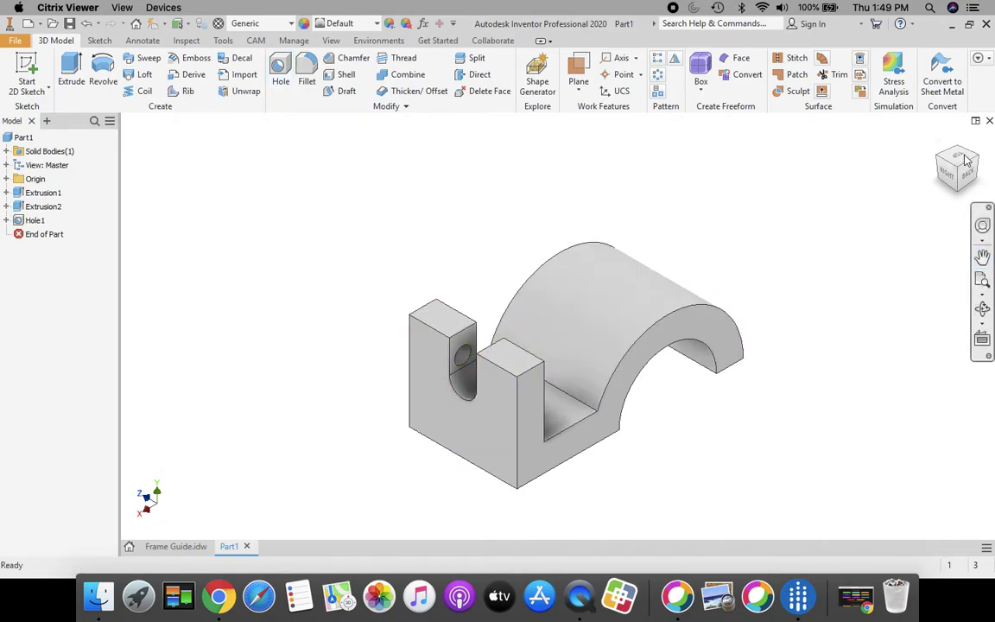
Step: Examine the size and spacing of the two through holes in the Frame Guide drawing's plan view and return to Part1
click(982, 256)
click(939, 143)
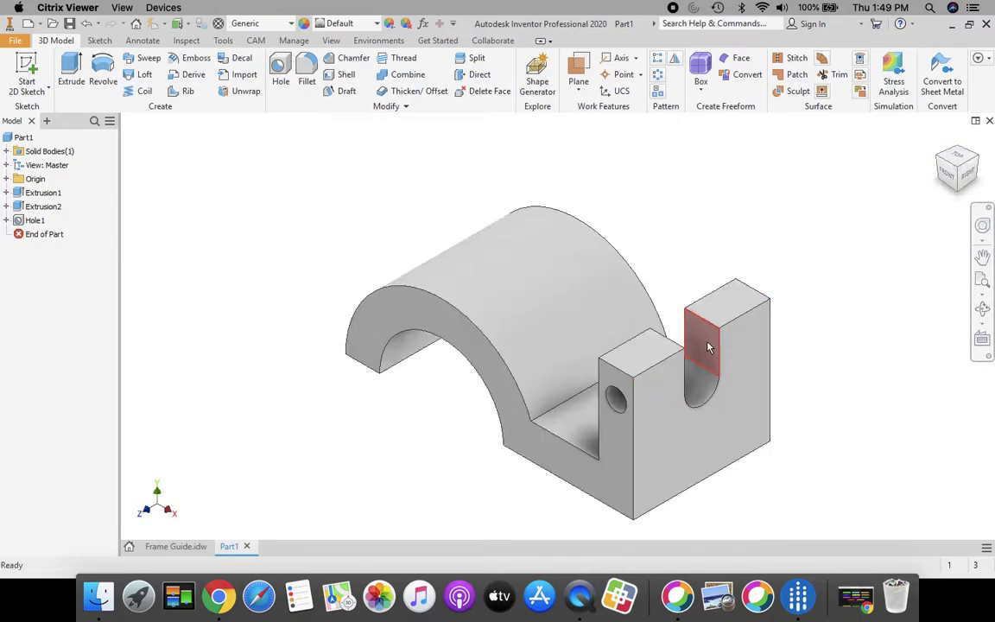
click(173, 546)
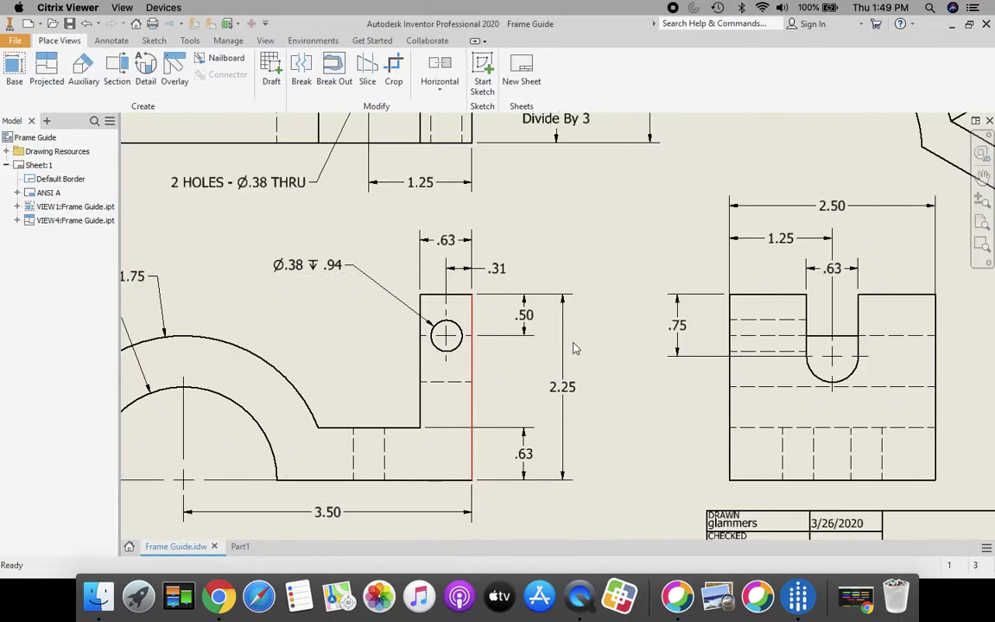
key(F2)
drag(449, 195, 622, 468)
scroll(622, 468, down, 4)
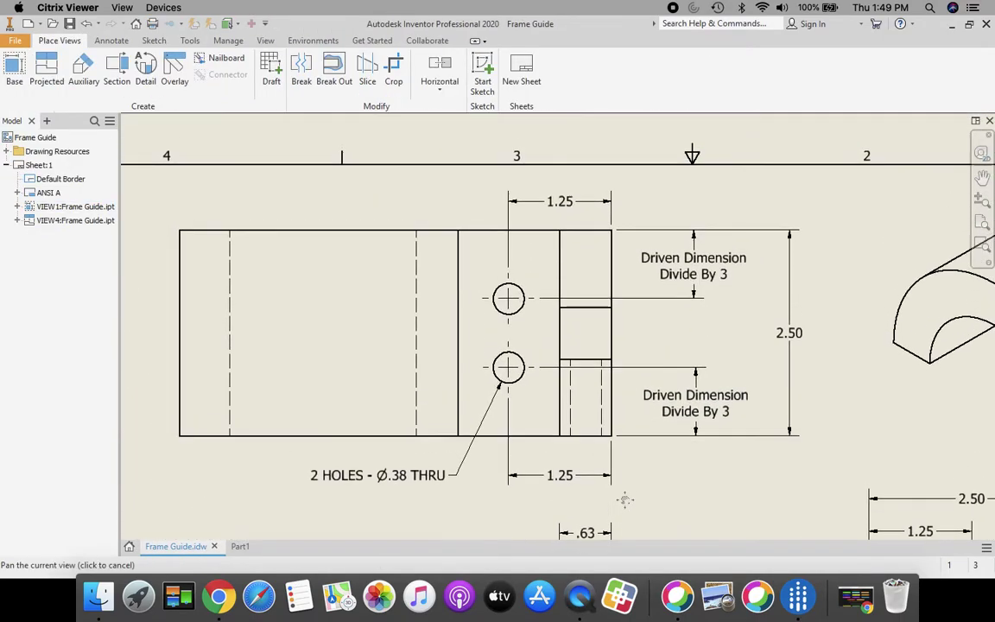
scroll(660, 536, up, 3)
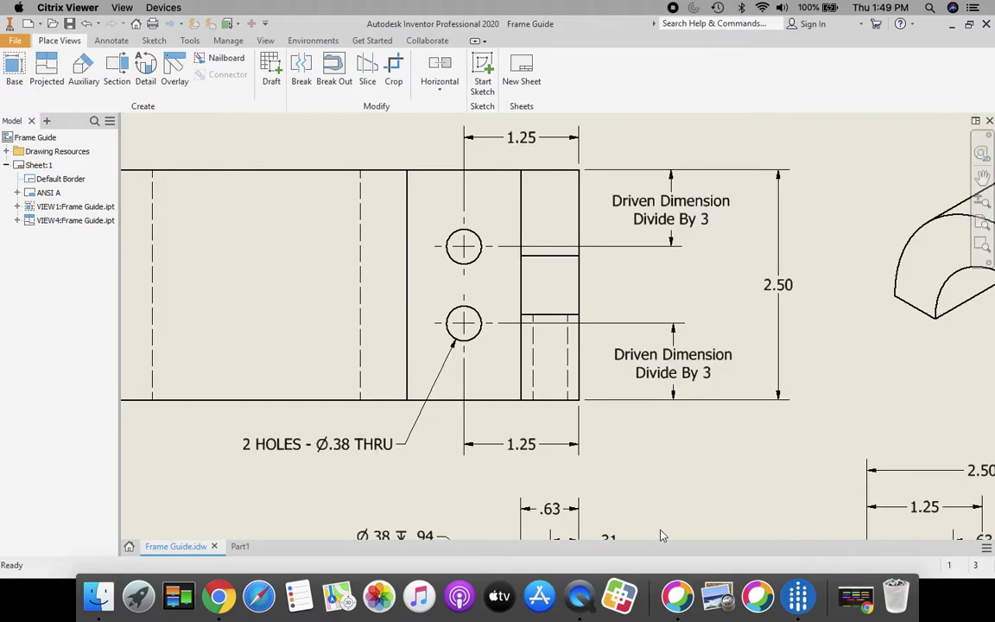
click(569, 445)
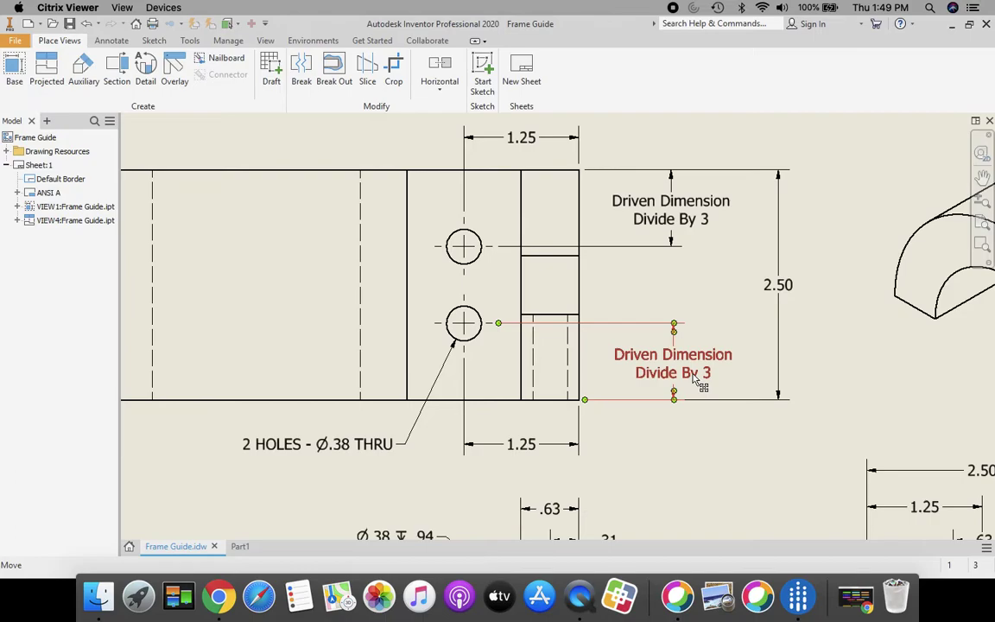
click(238, 546)
Step: Start a sketch on the flat base face between the arch and the upright and place two hole centre points on it
click(24, 64)
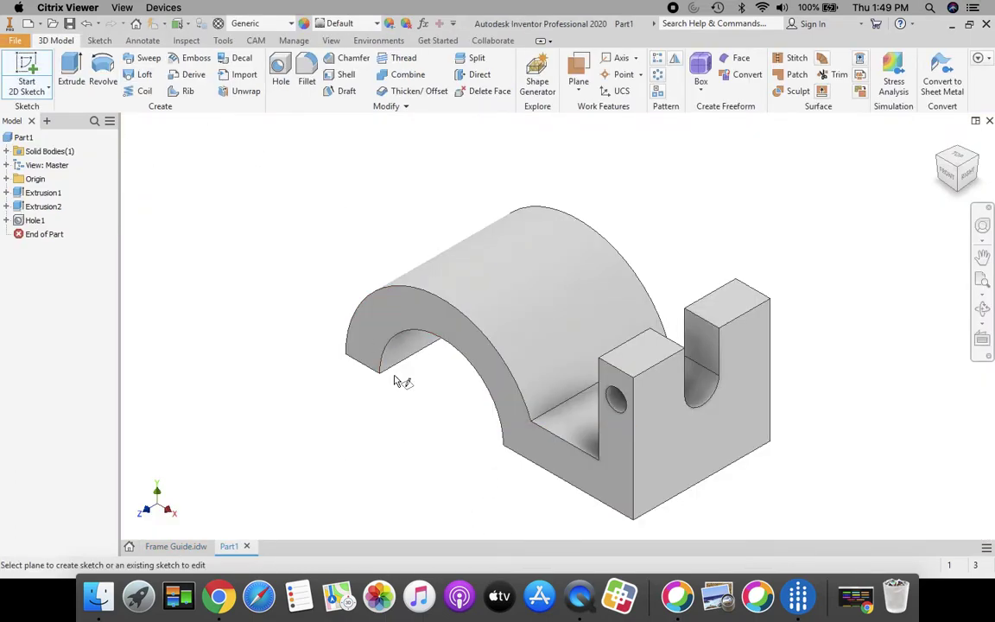
click(577, 428)
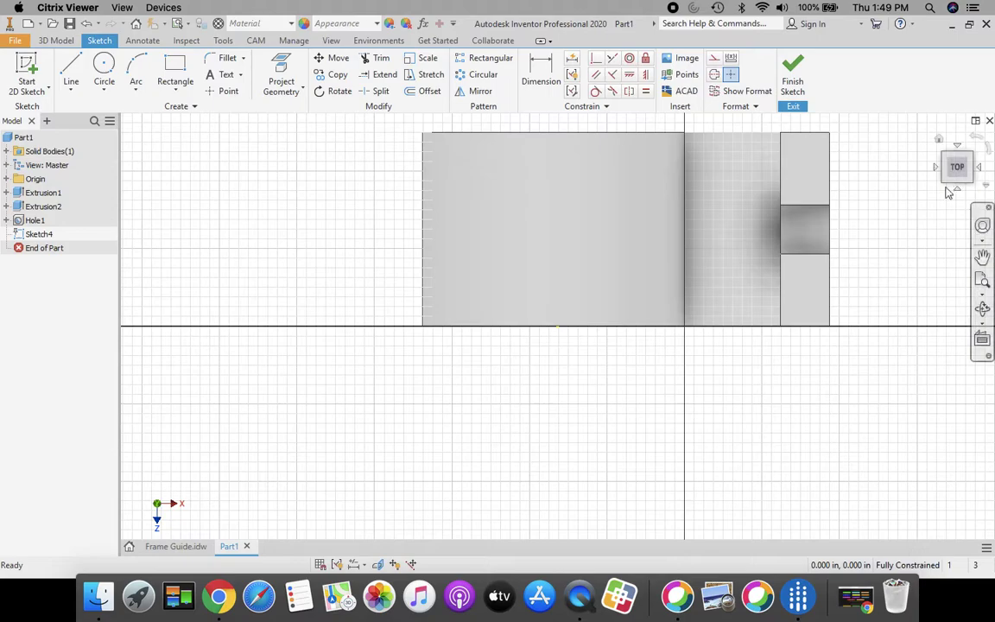
click(982, 280)
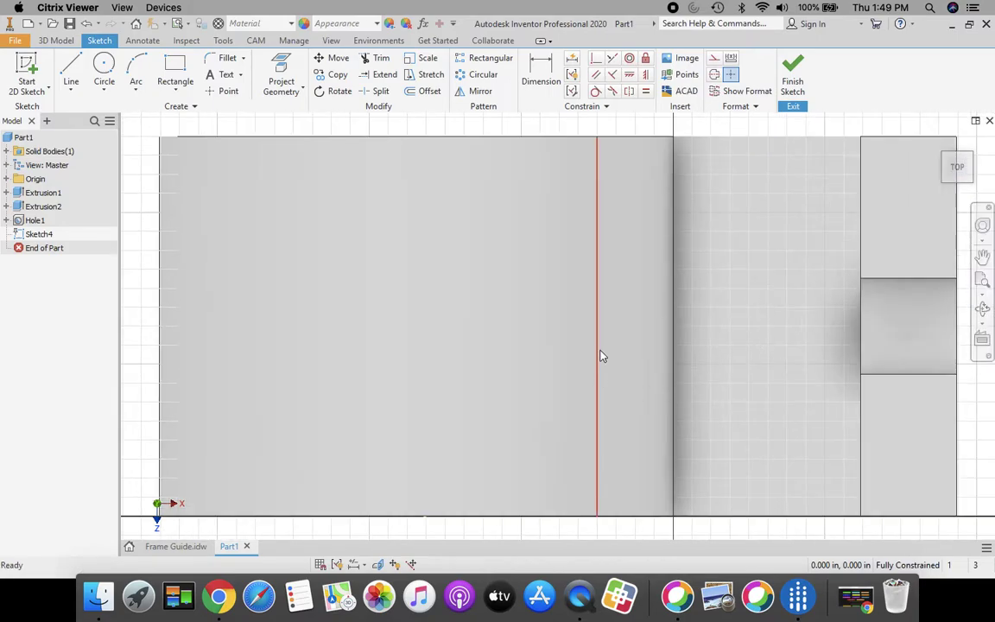
scroll(600, 354, up, 3)
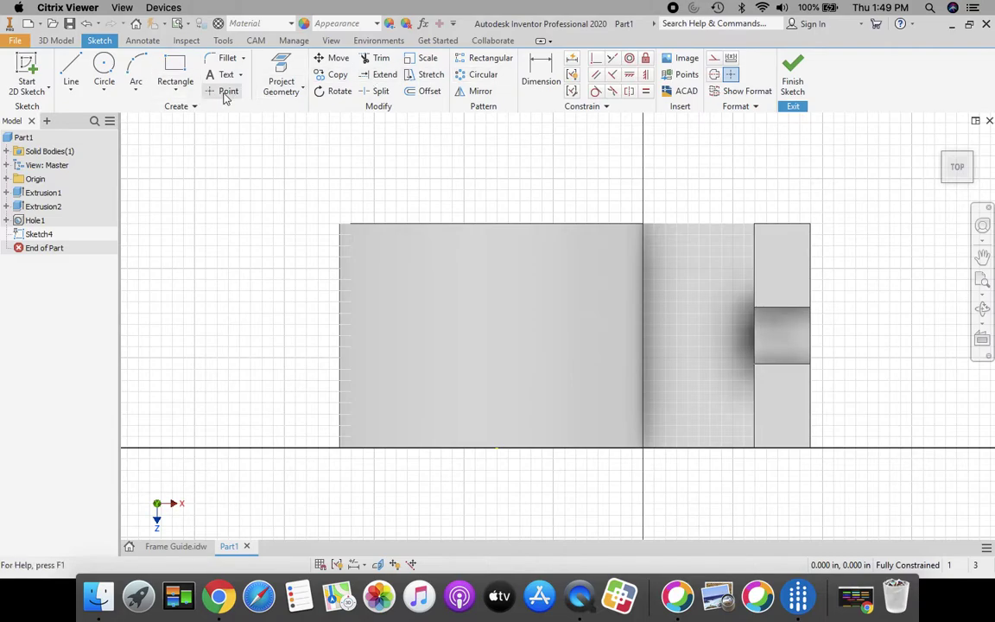
click(227, 91)
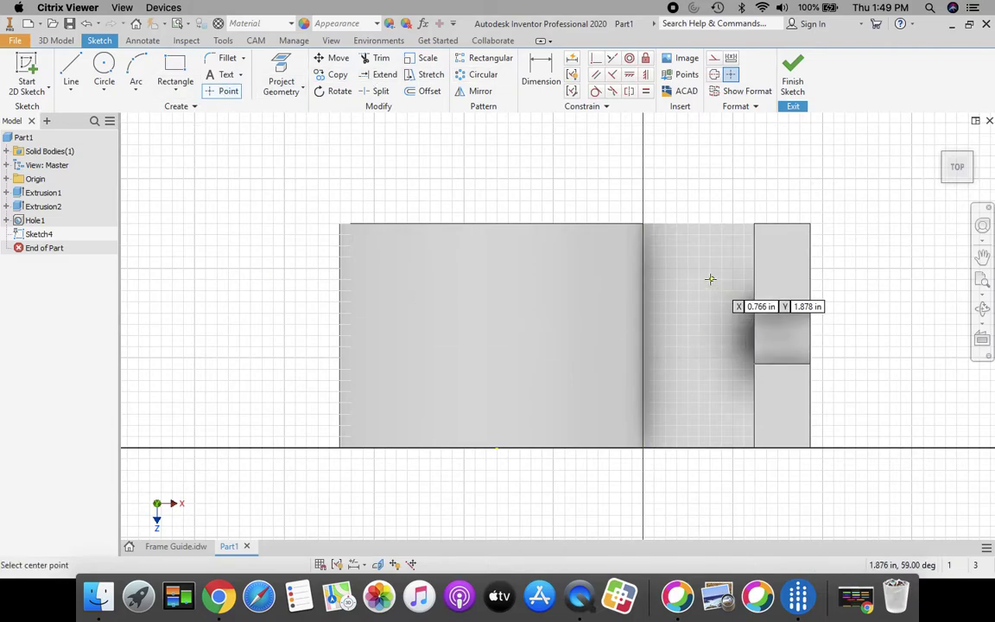
click(701, 387)
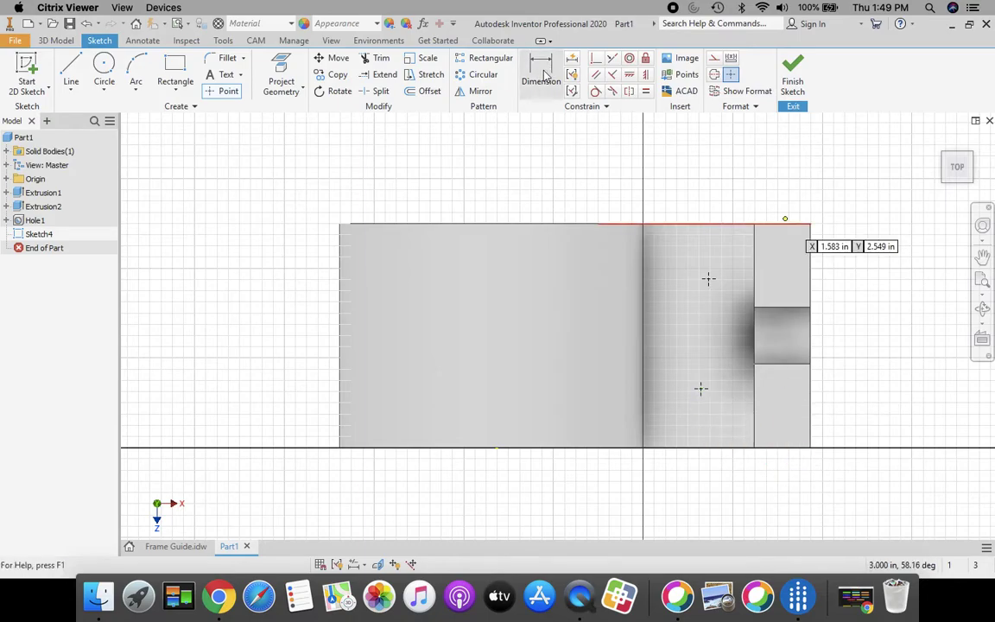
Step: Dimension the horizontal distance from the upright's outer edge to the lower centre point as 1.25 in
click(541, 76)
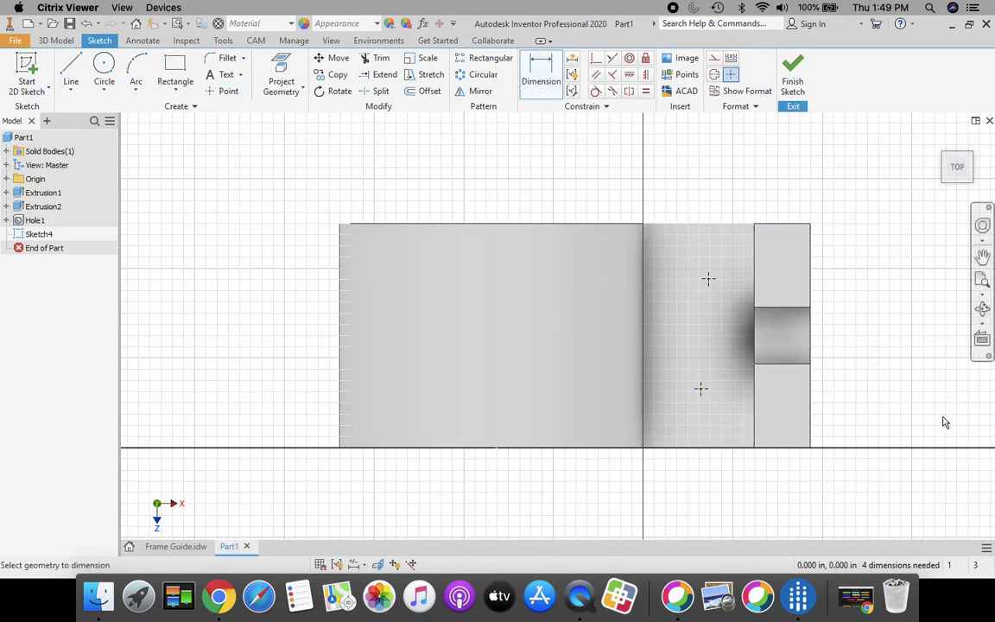
click(810, 422)
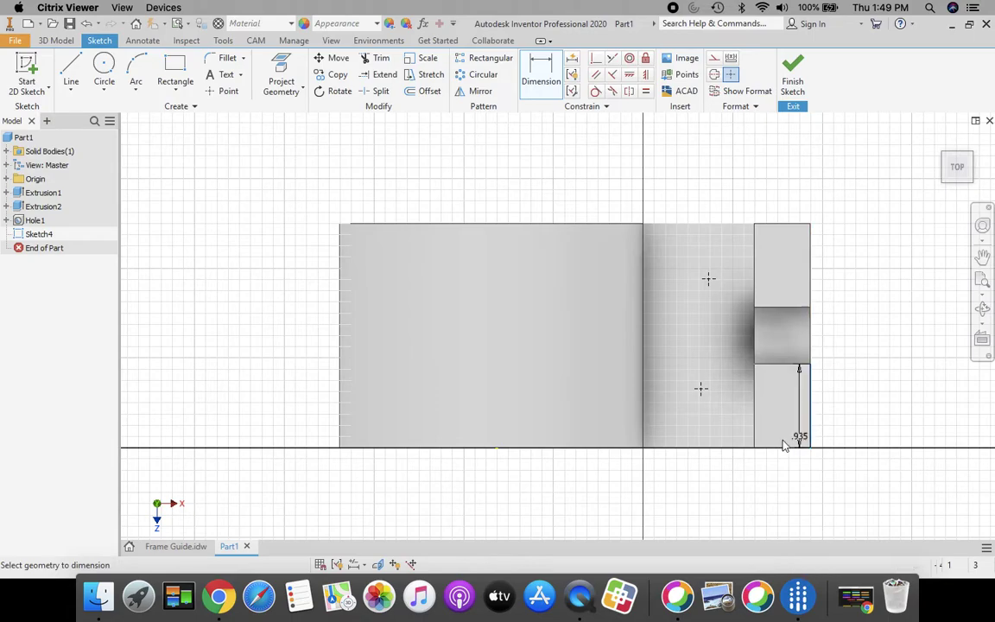
click(701, 390)
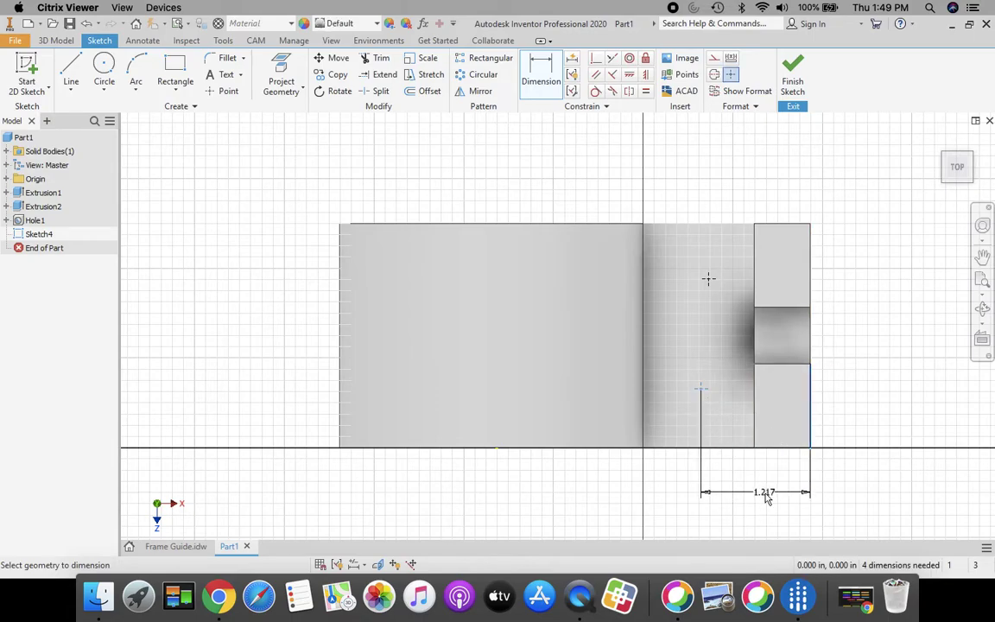
click(764, 497)
text(1.25)
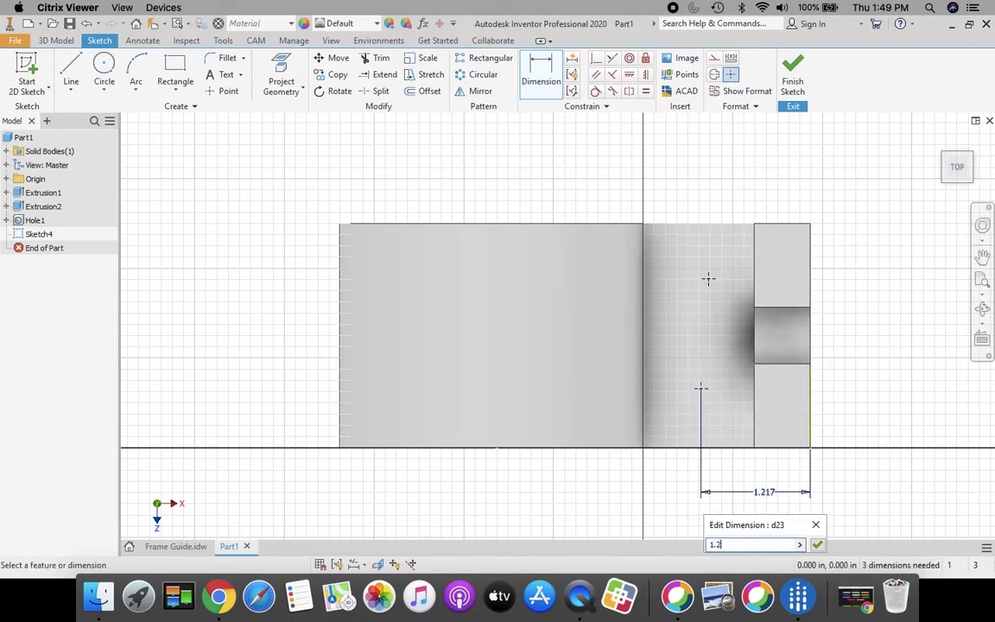
click(817, 547)
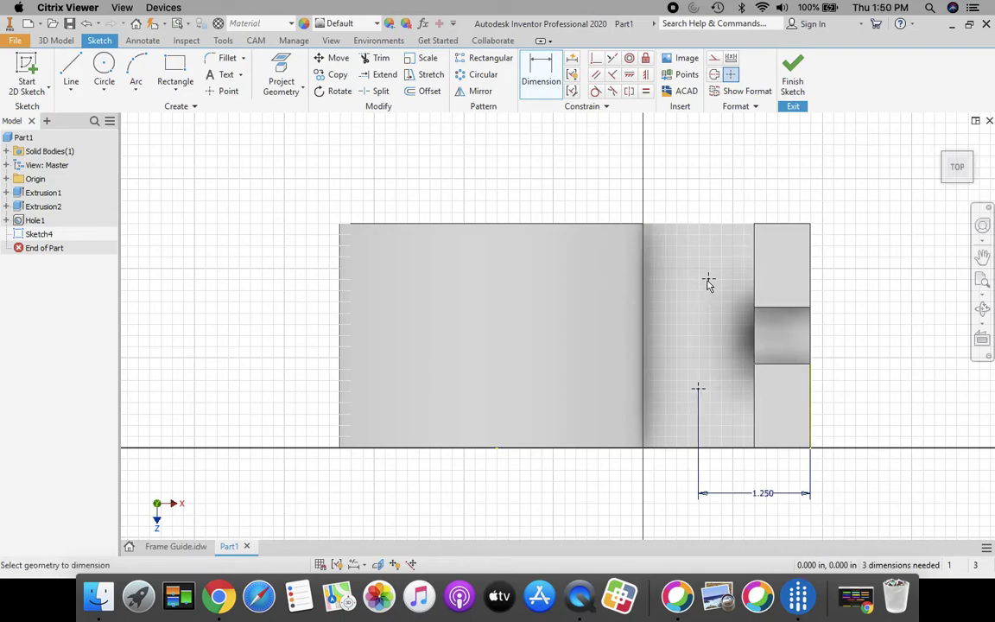
Step: Dimension the horizontal distance from the upright's outer edge to the upper centre point as 1.25 in
click(811, 240)
click(708, 281)
click(749, 188)
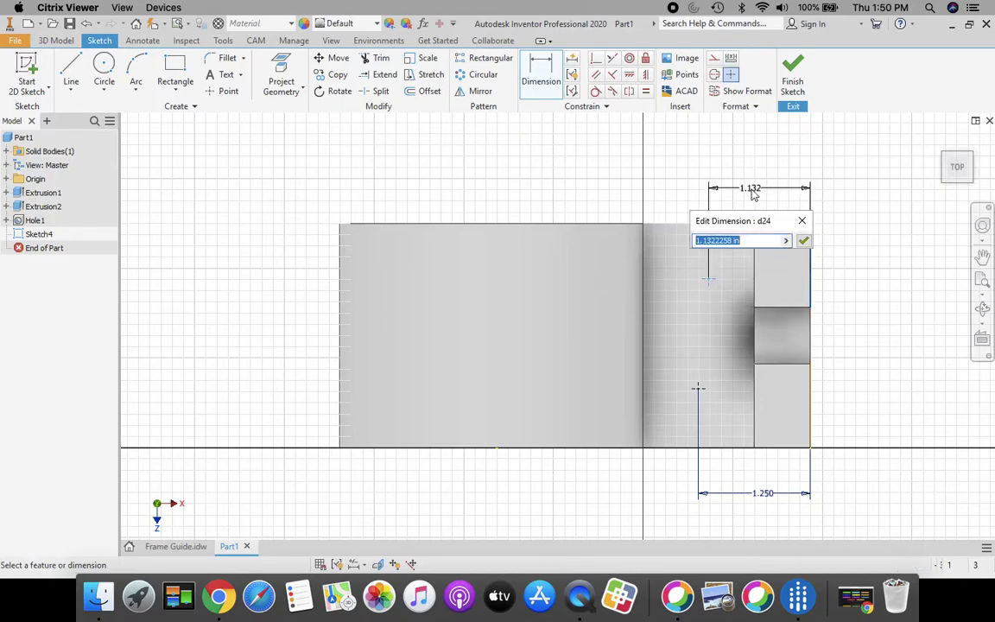
text(1)
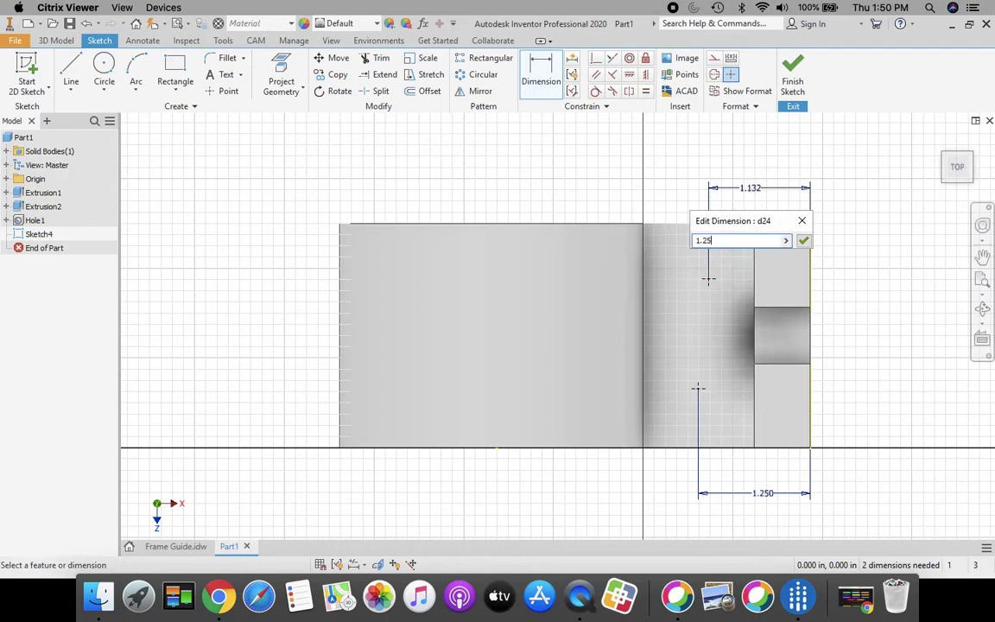
text(.25)
click(803, 240)
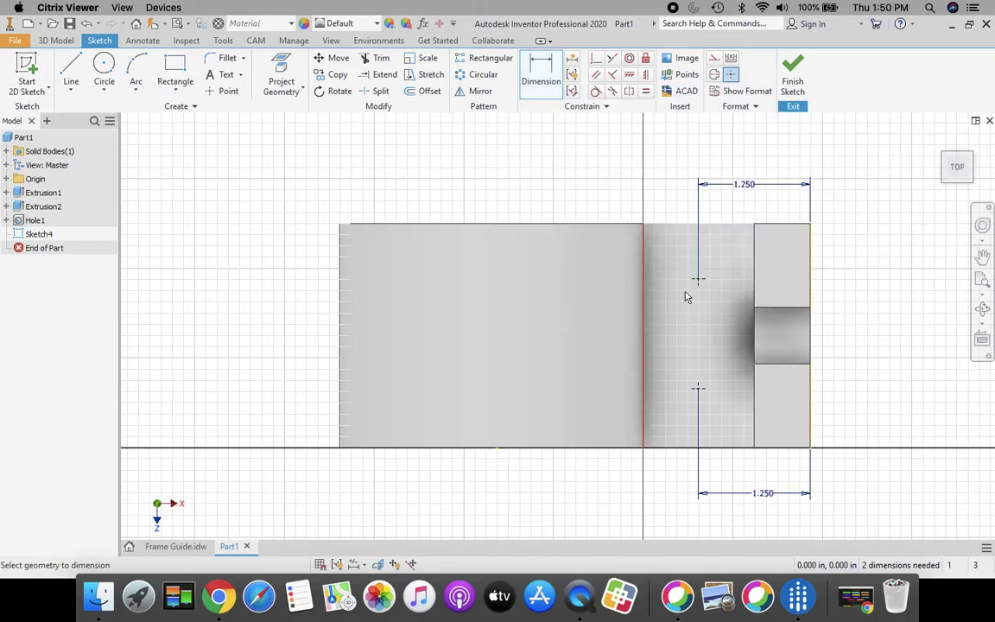
Step: Add a driven dimension for the part's full width along the upright's outer edge
middle_drag(696, 349, 631, 345)
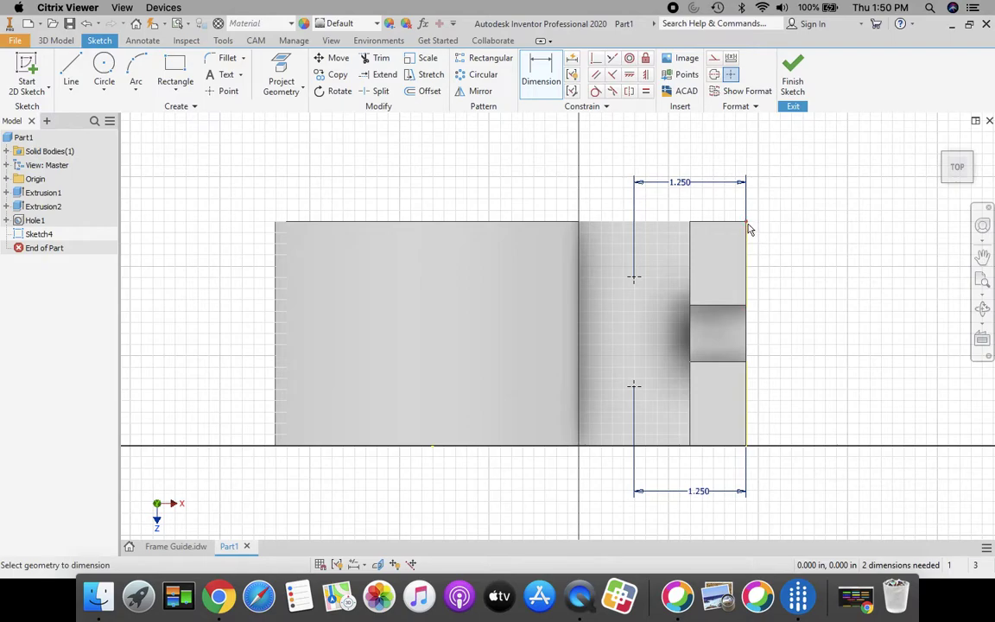
click(747, 447)
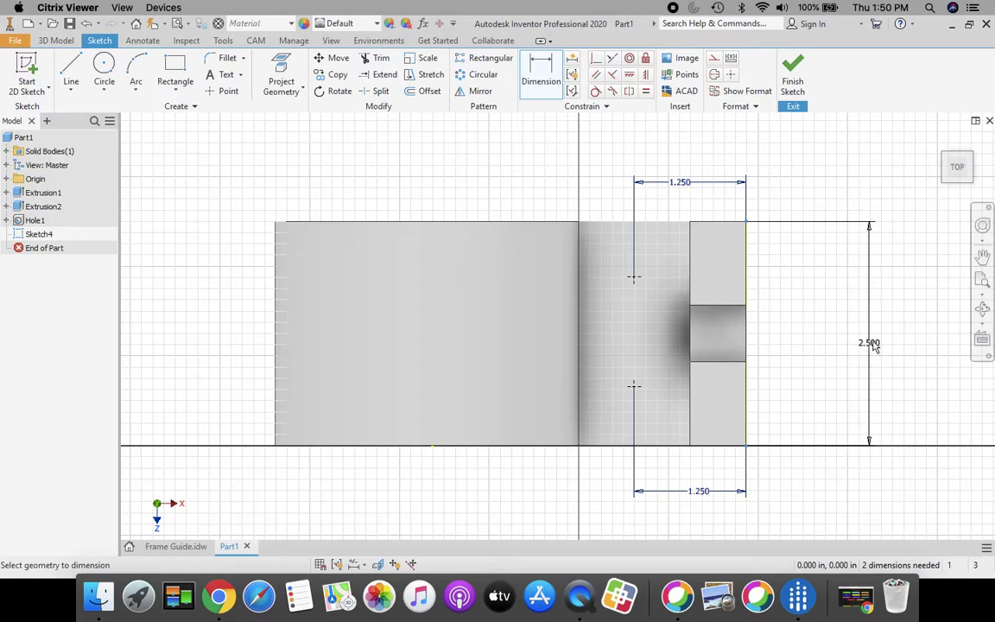
click(895, 406)
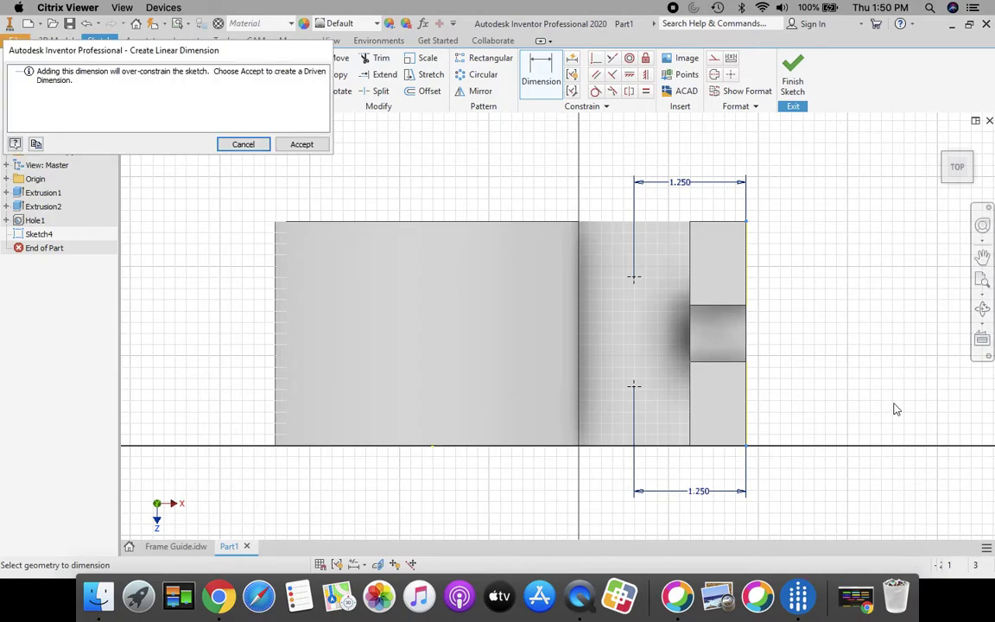
drag(216, 59, 518, 140)
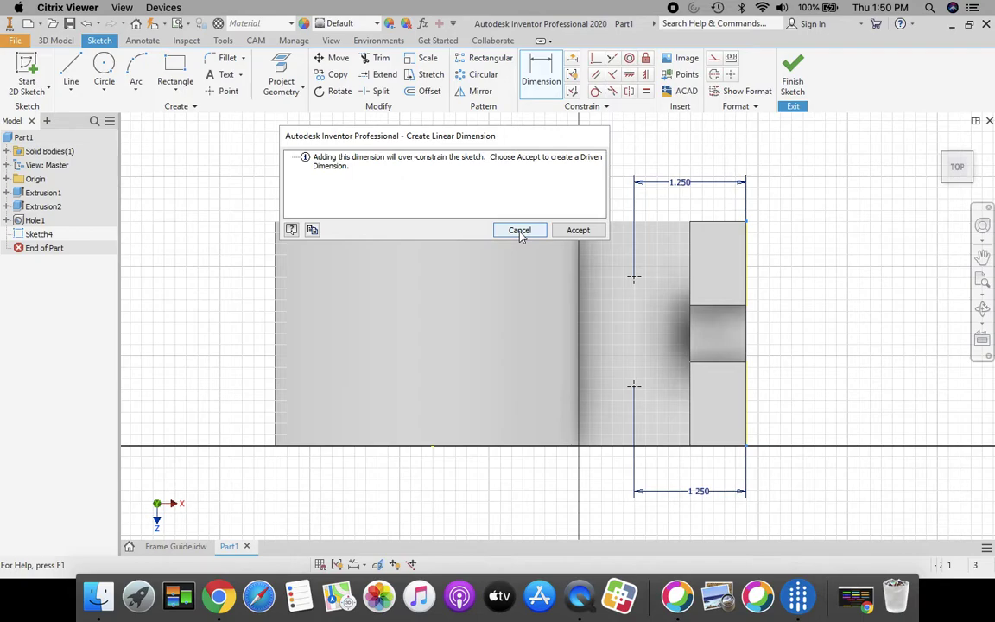
click(578, 231)
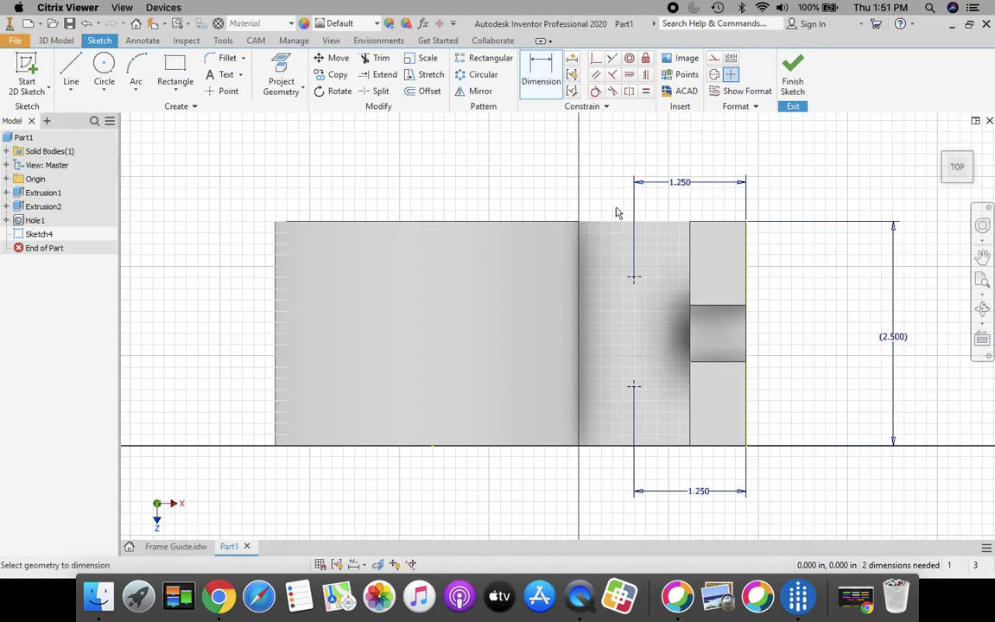
Step: Try dimensioning the upper centre point from the part's upper edge as d25/3, and undo that dimension
click(672, 227)
click(635, 278)
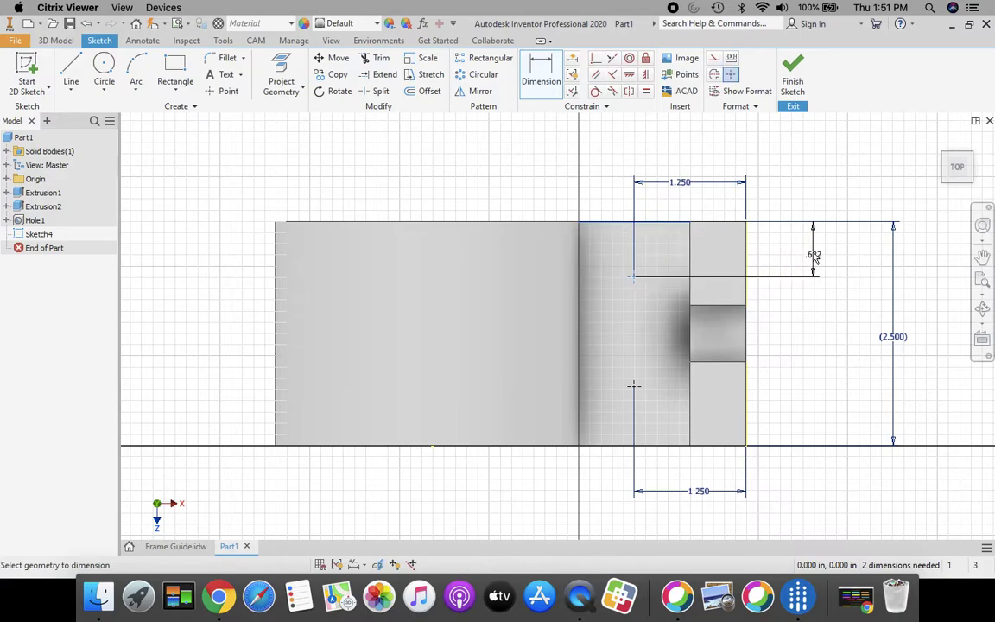
click(810, 261)
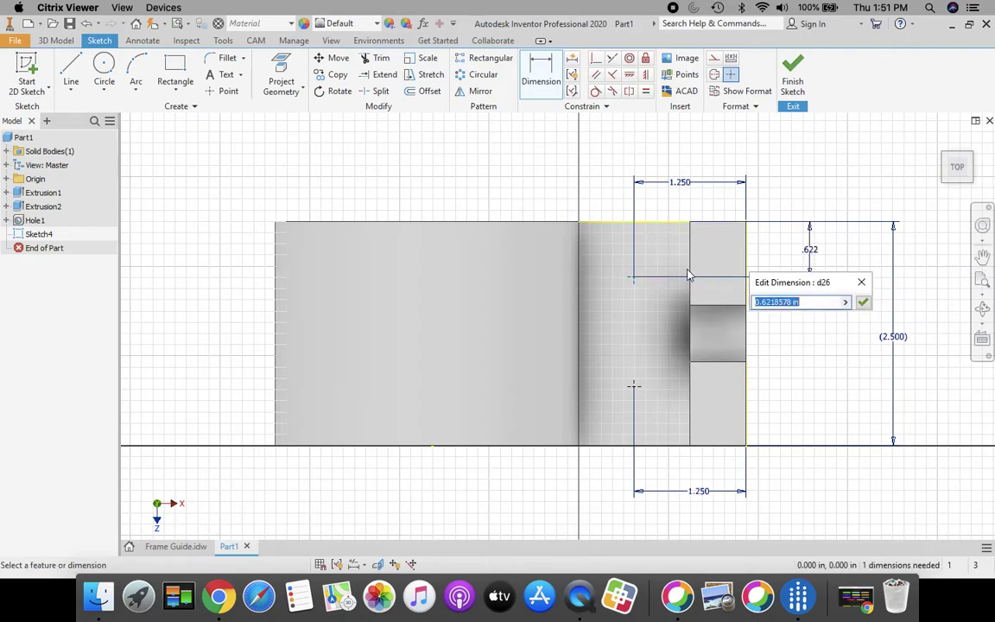
click(900, 340)
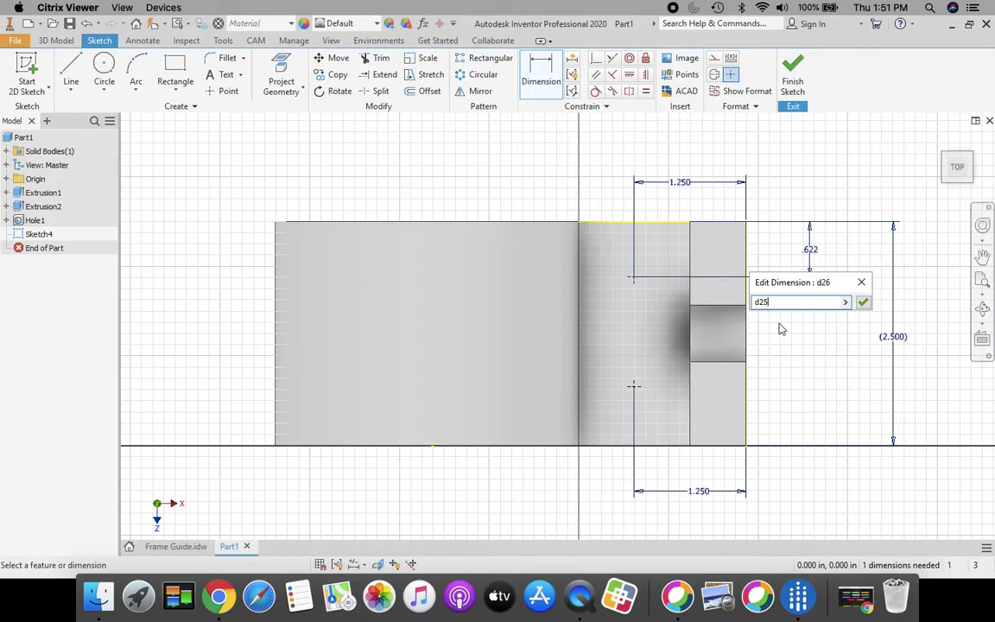
text(/3)
key(Return)
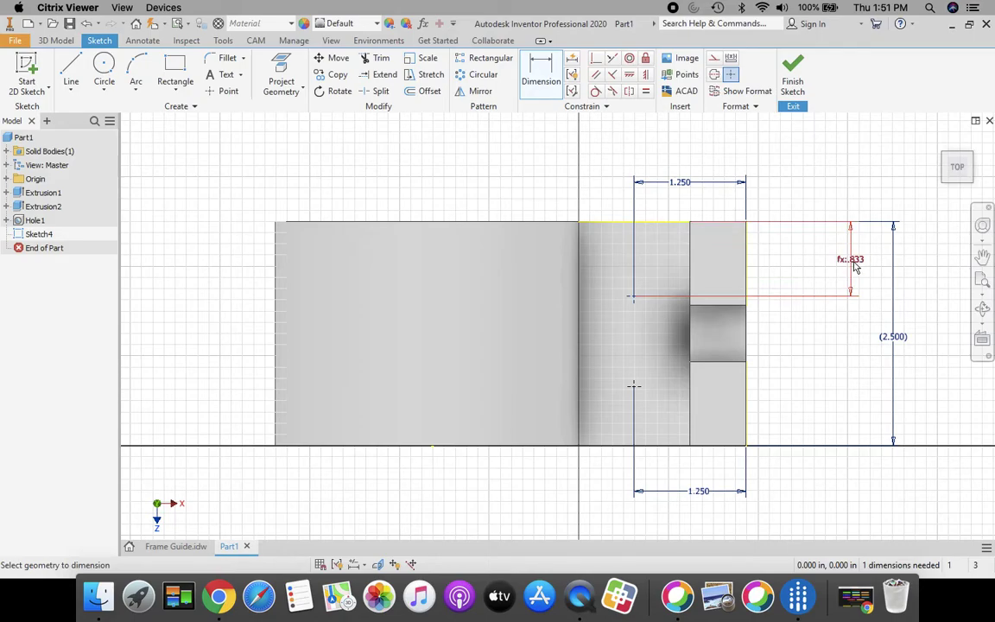
click(87, 25)
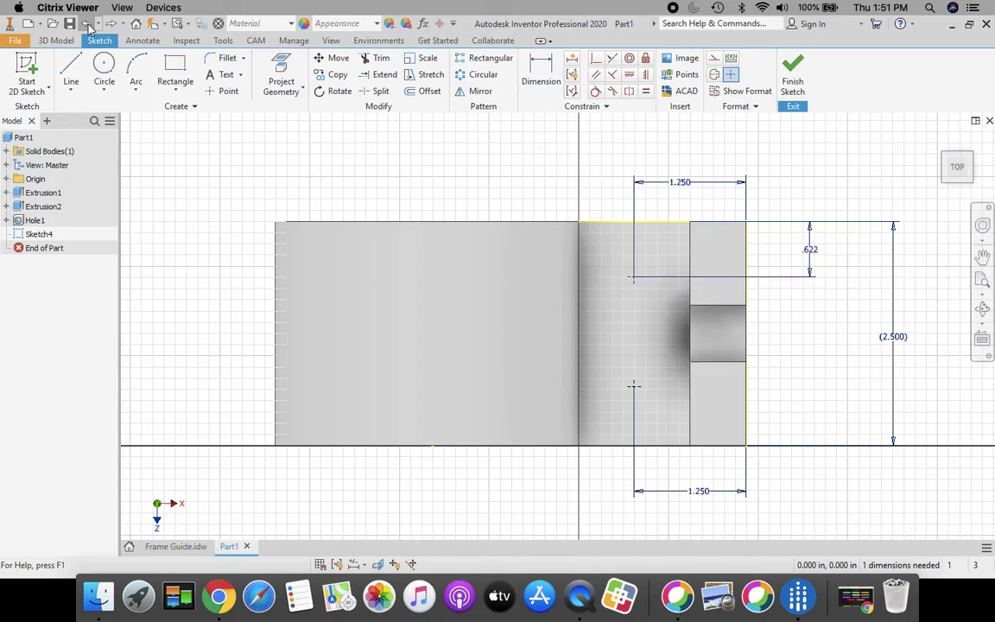
click(87, 25)
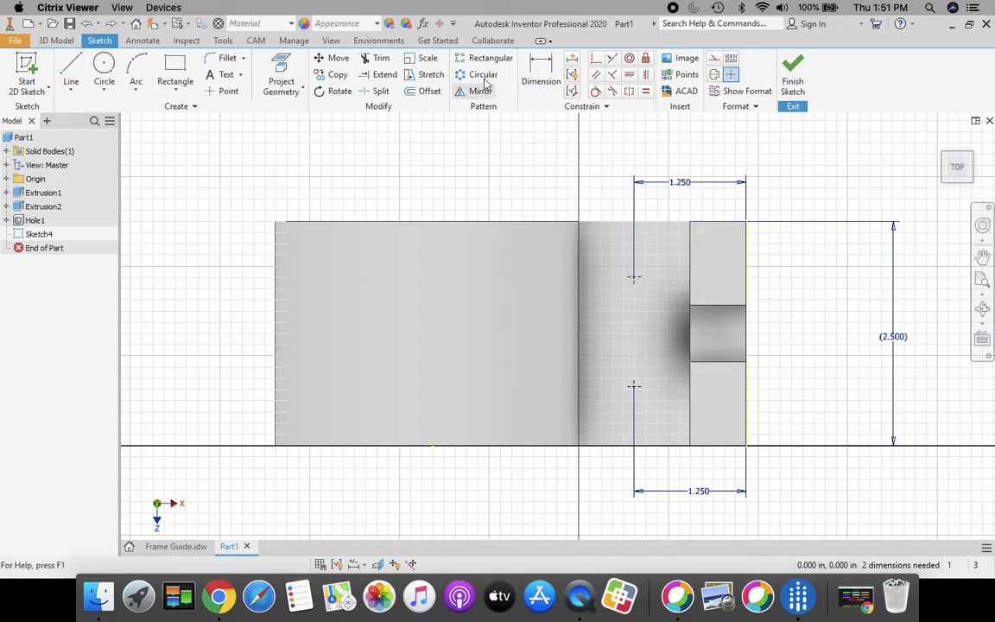
Step: Dimension the upper centre point from the upright's upper edge as d25/3, one third of the driven width dimension
click(550, 76)
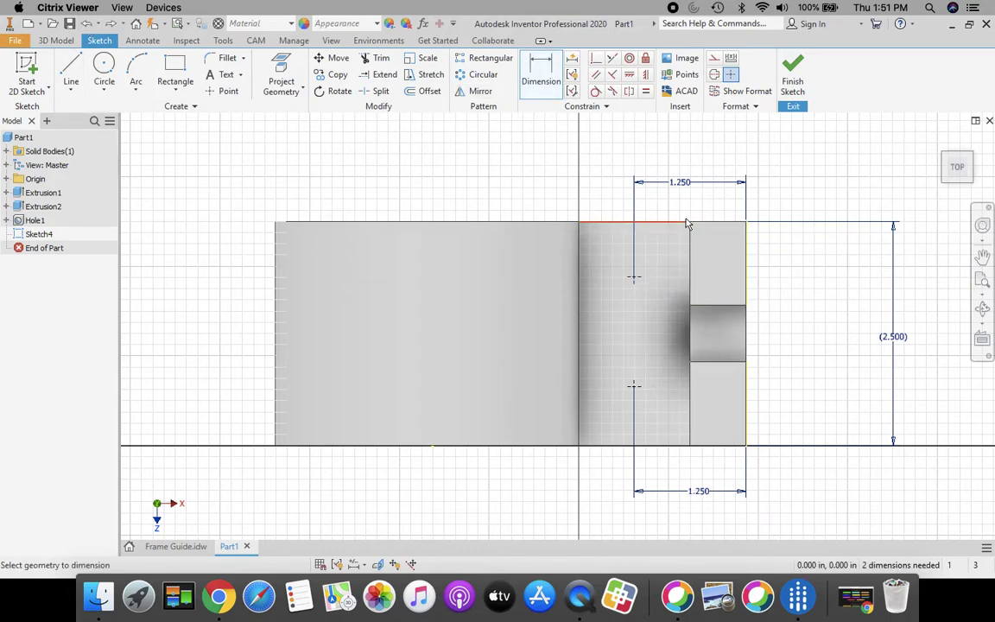
click(710, 223)
click(635, 278)
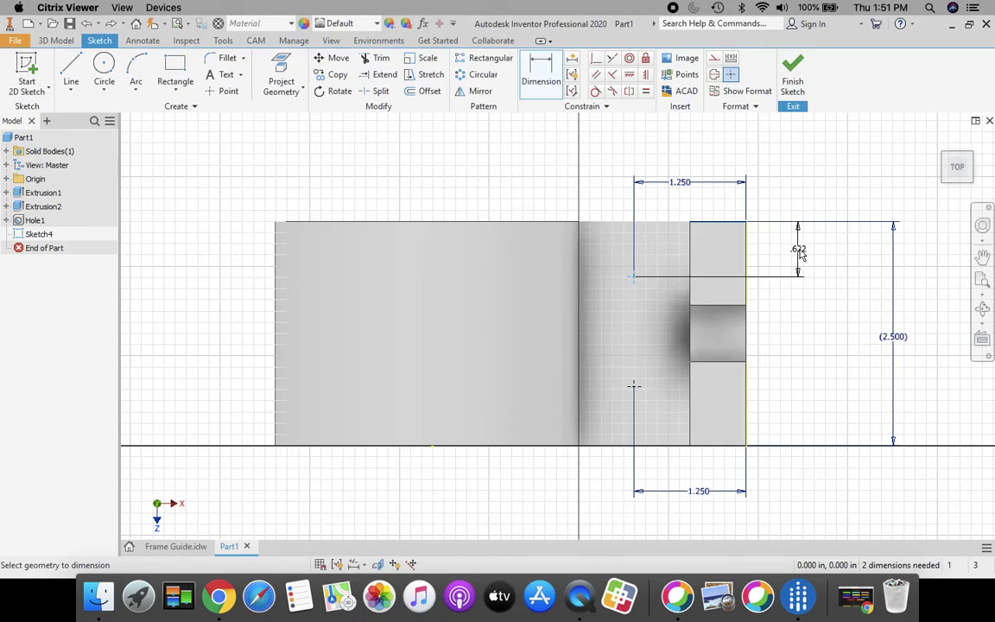
click(800, 250)
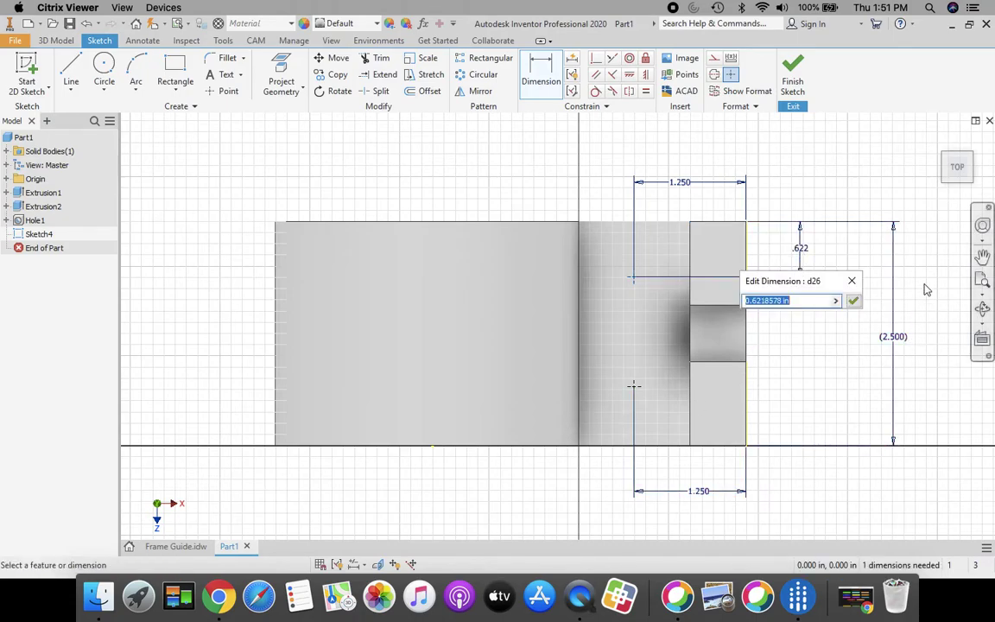
click(898, 343)
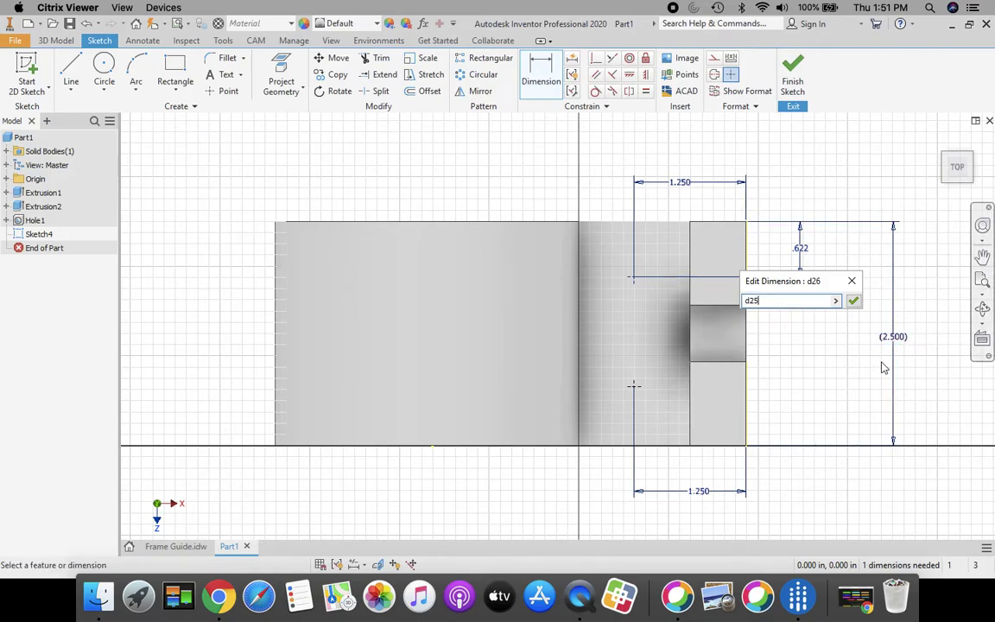
text(/3)
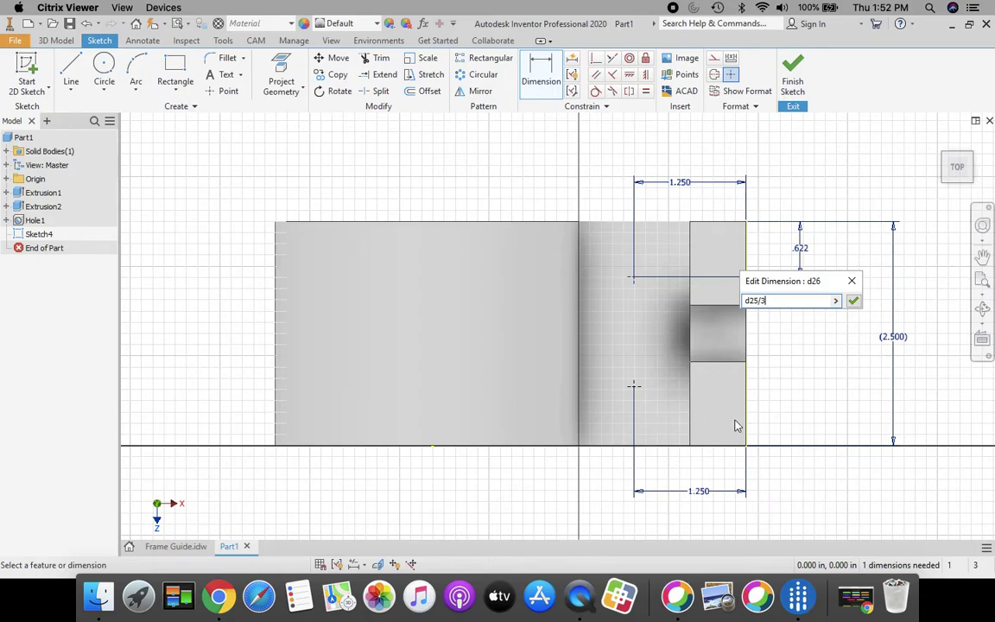
click(852, 301)
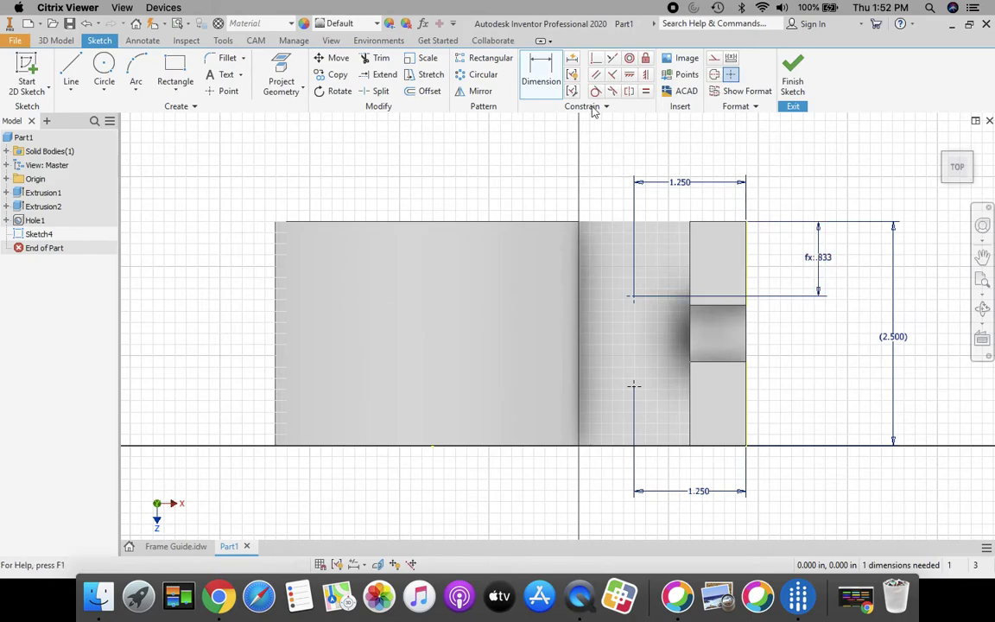
Step: Dimension the lower centre point from the upright's lower edge as d25/3, referencing the driven width dimension
click(554, 89)
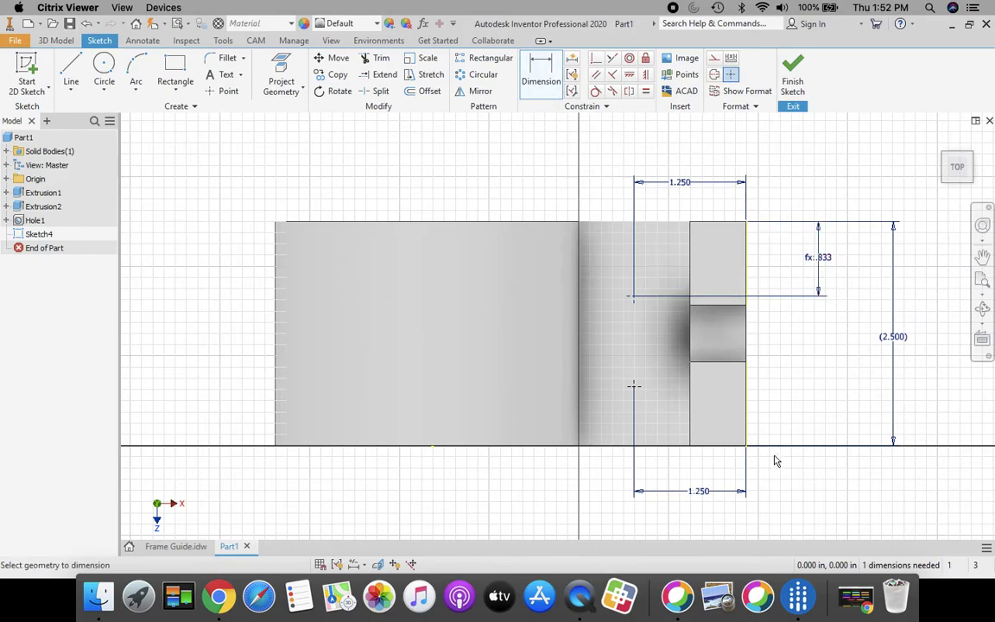
click(724, 447)
click(639, 390)
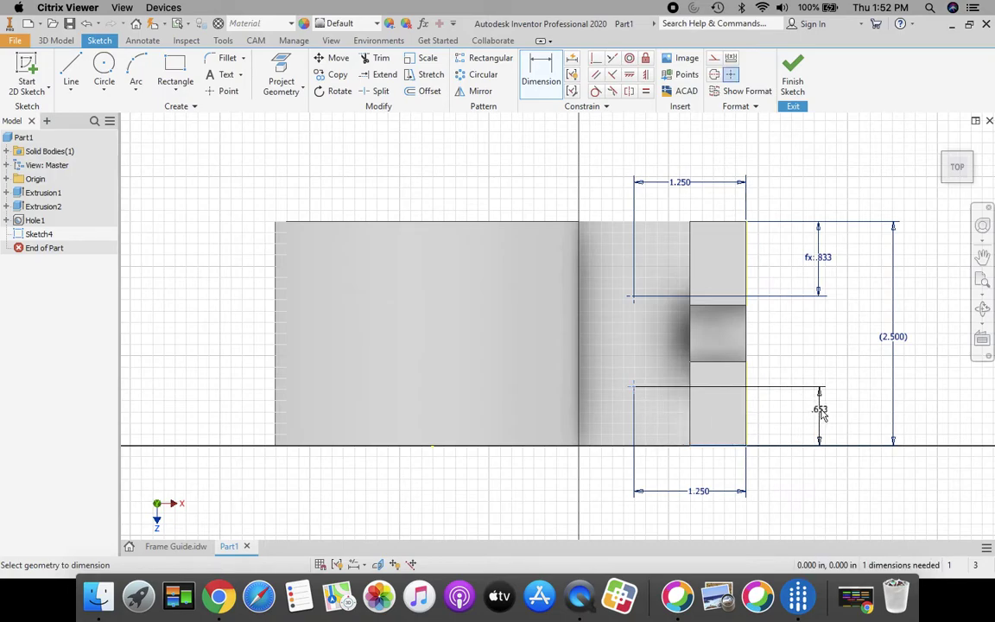
click(820, 412)
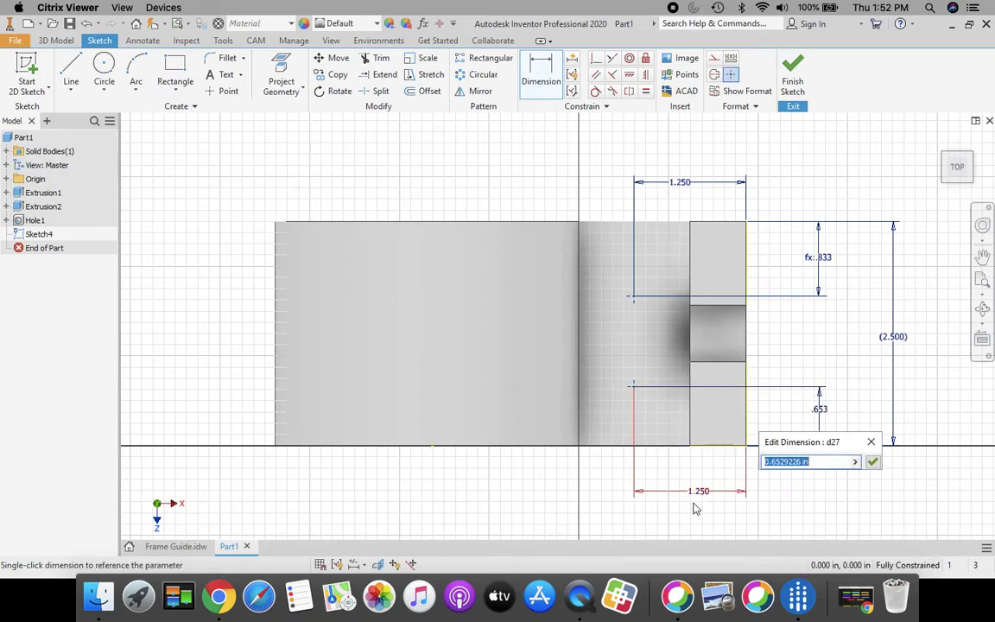
click(904, 346)
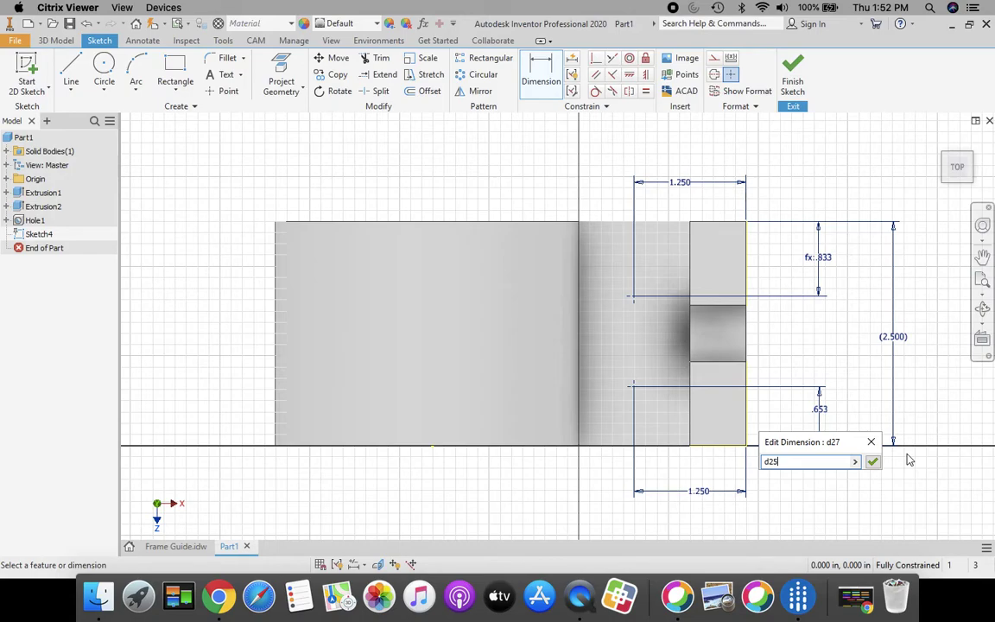
text(/3)
click(873, 462)
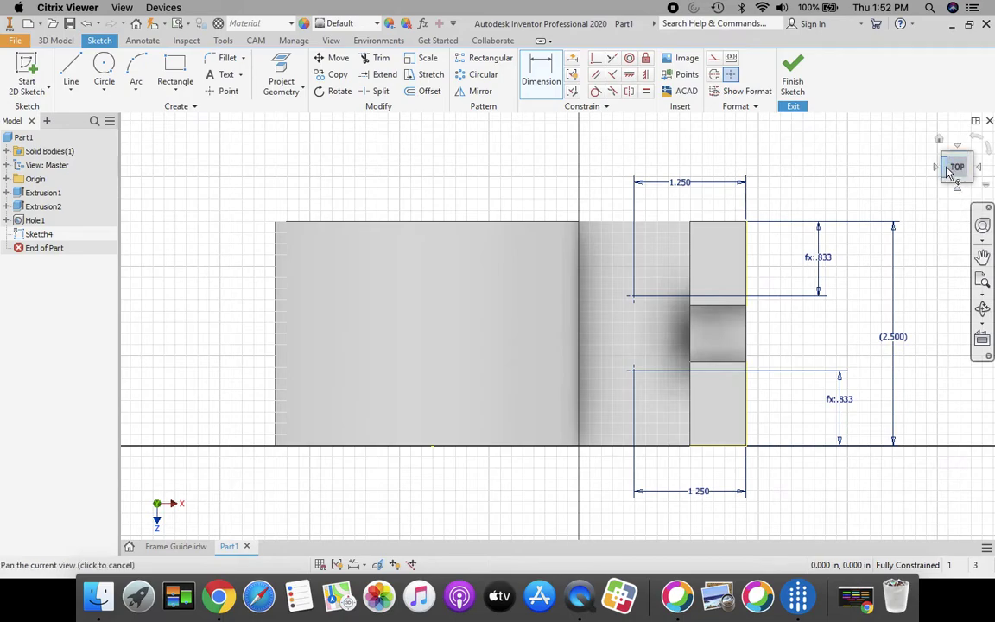
Step: Finish the sketch and start a simple Hole feature positioned on both sketched centre points of the base
key(F6)
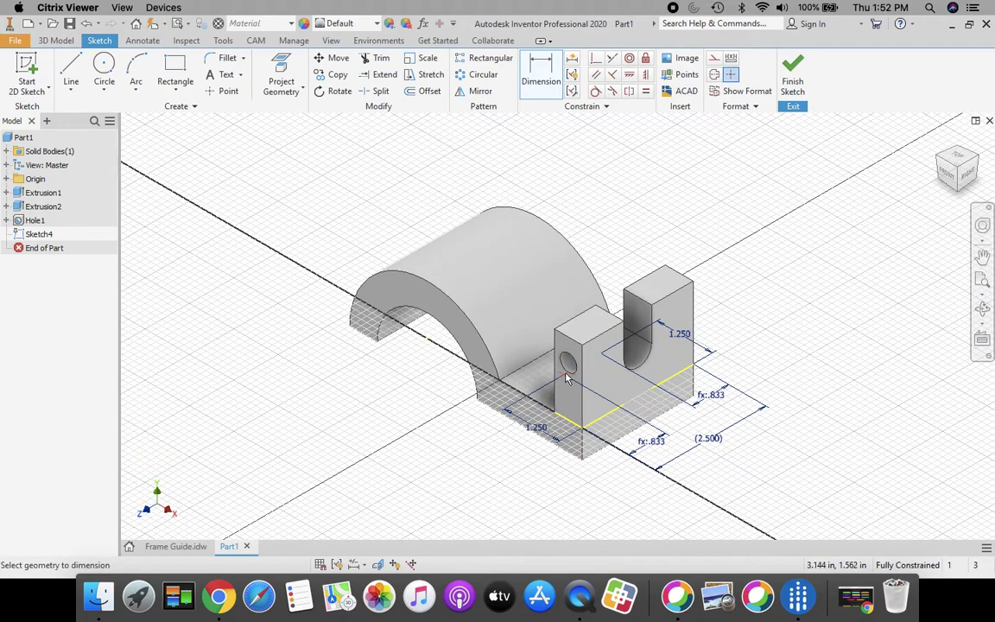
click(941, 161)
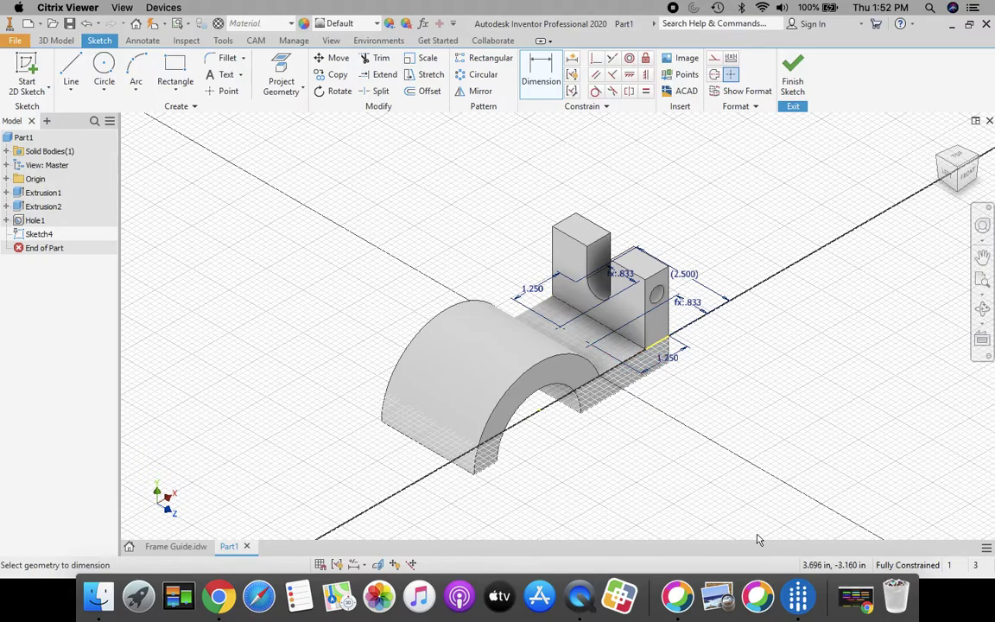
click(792, 80)
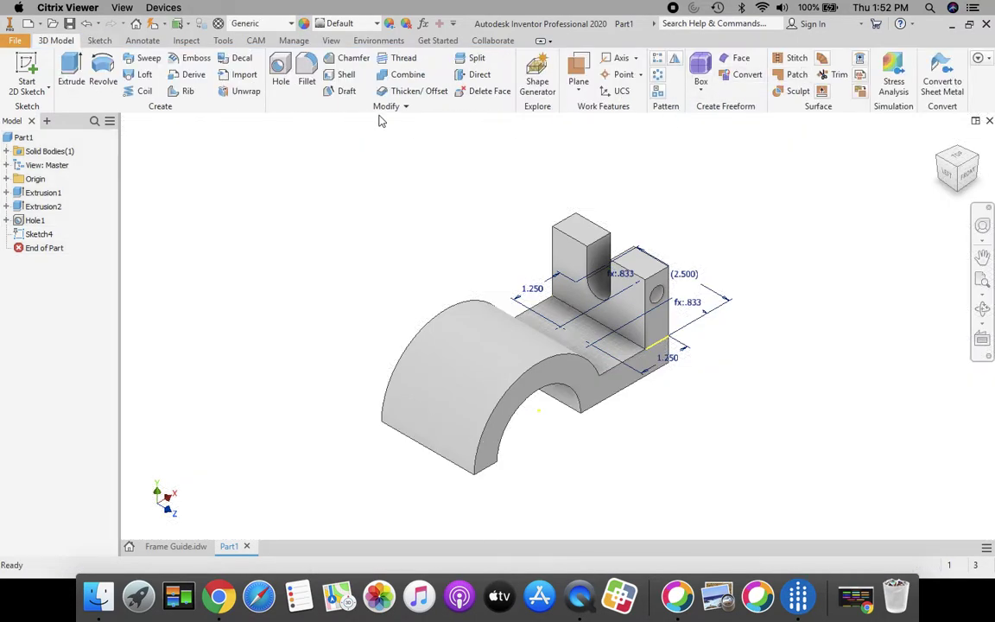
click(280, 68)
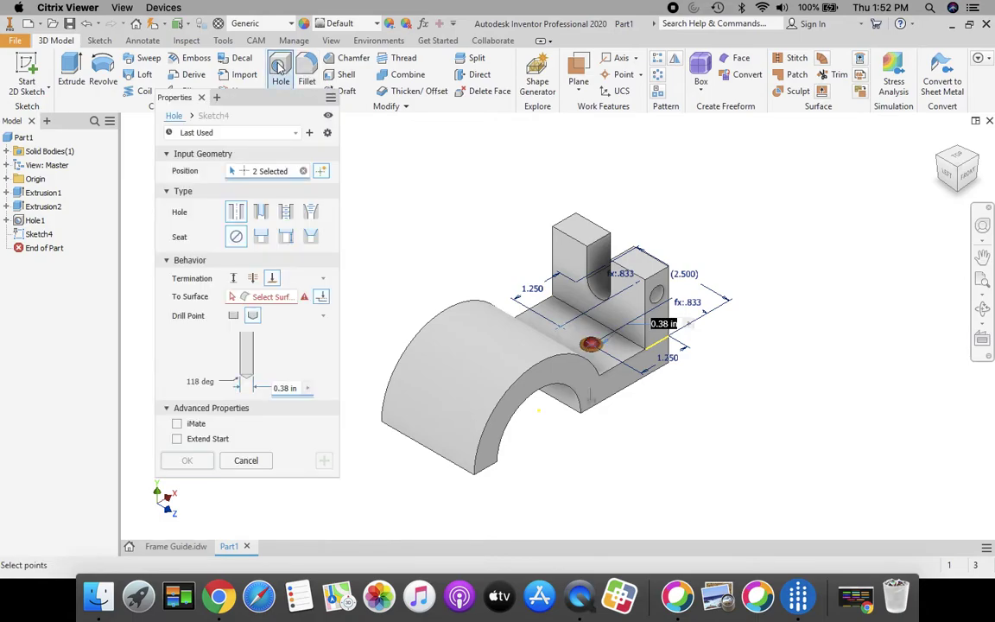
click(270, 171)
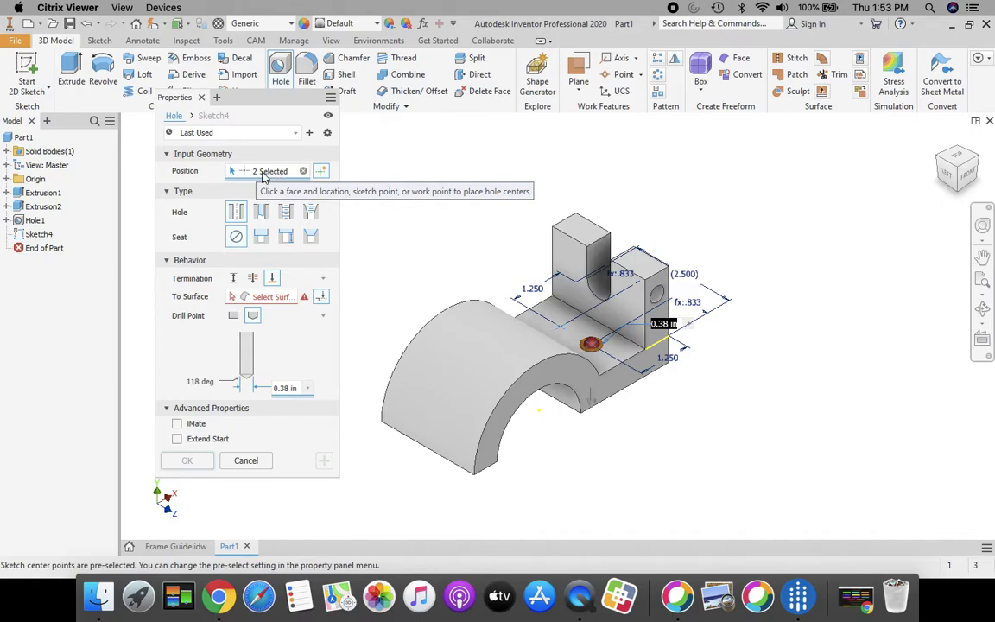
click(562, 331)
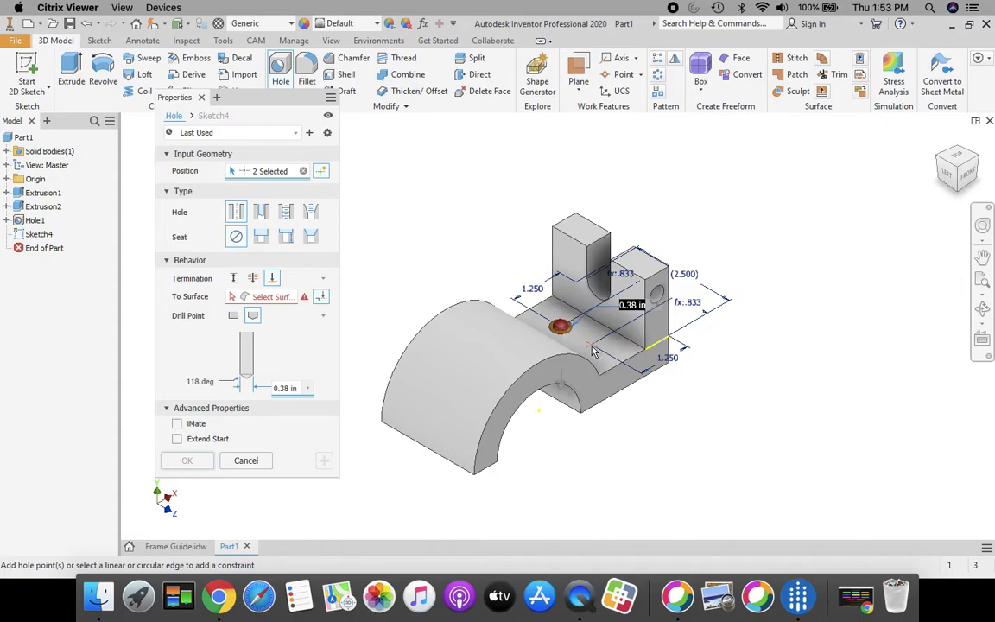
click(592, 347)
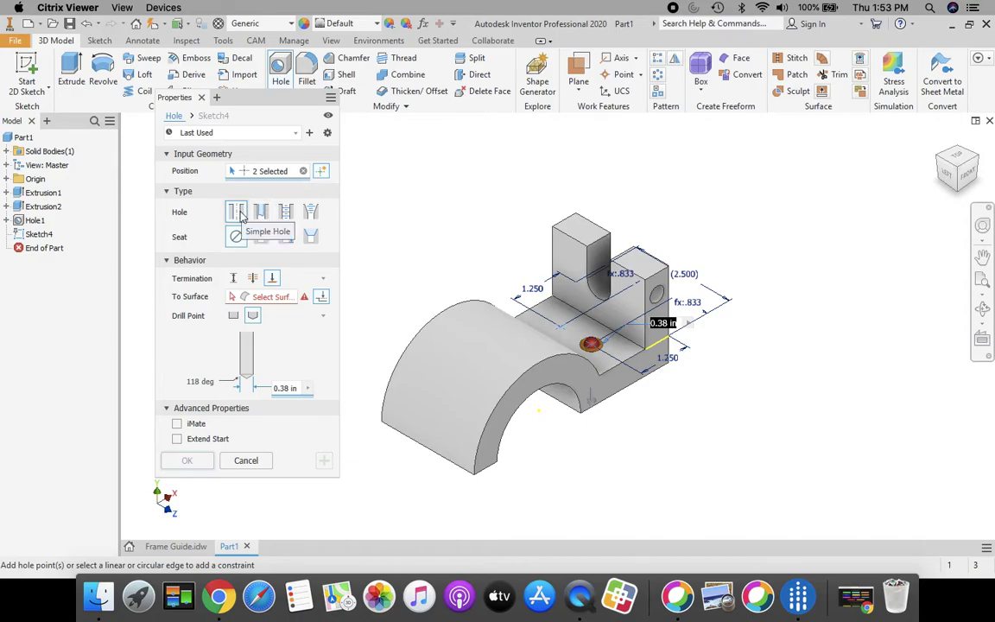
Step: Set the two holes to terminate Through All with a .38 in diameter and create them
click(253, 279)
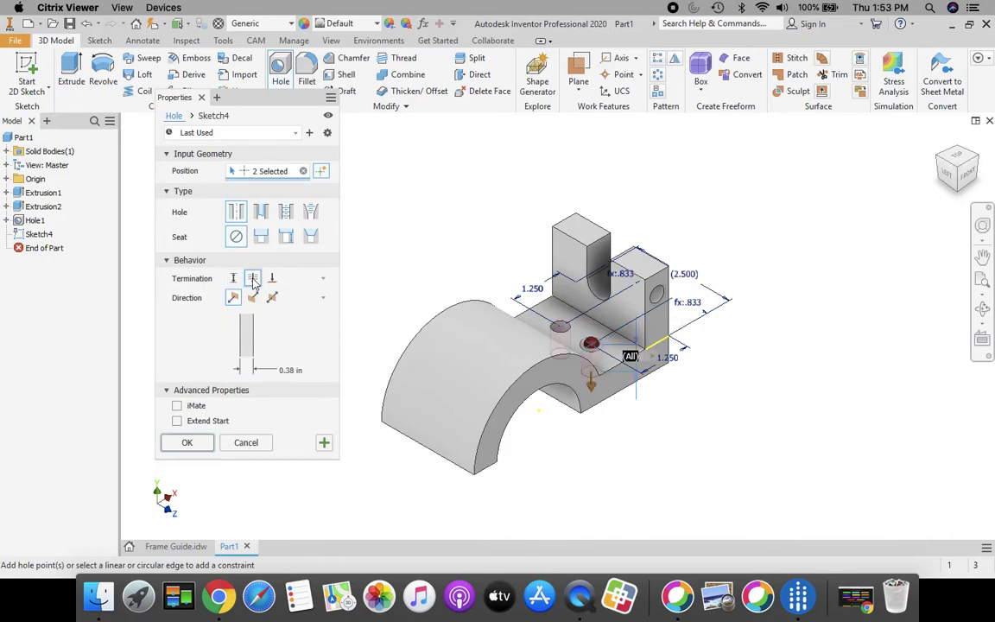
click(288, 371)
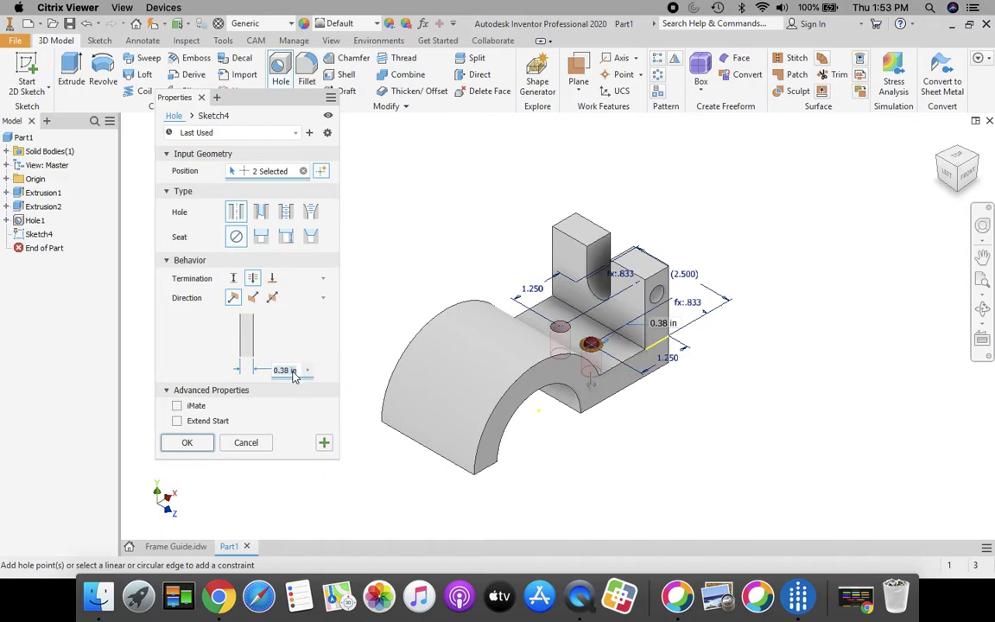
text(.38)
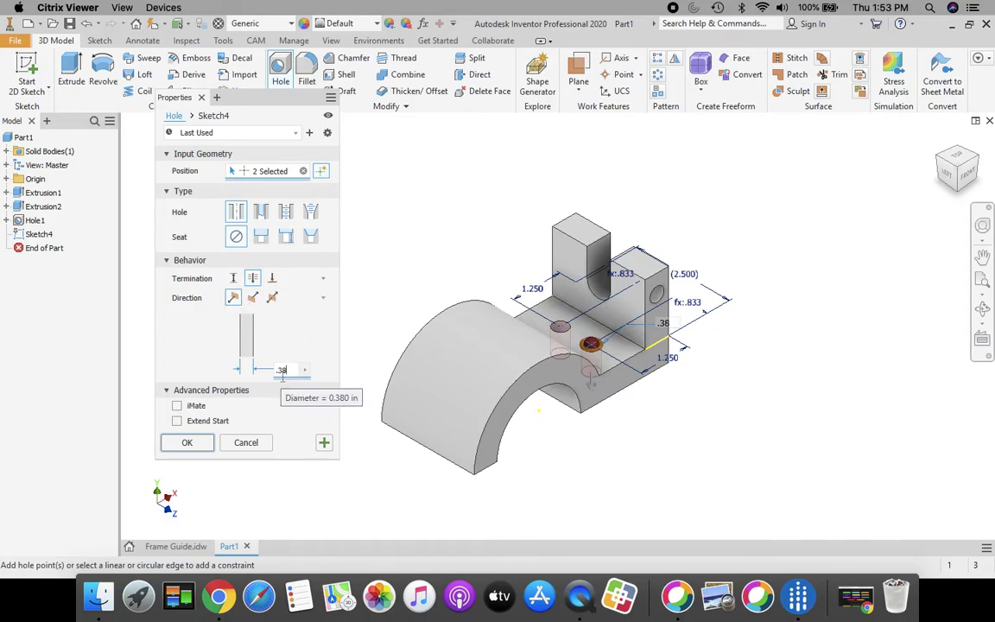
click(190, 442)
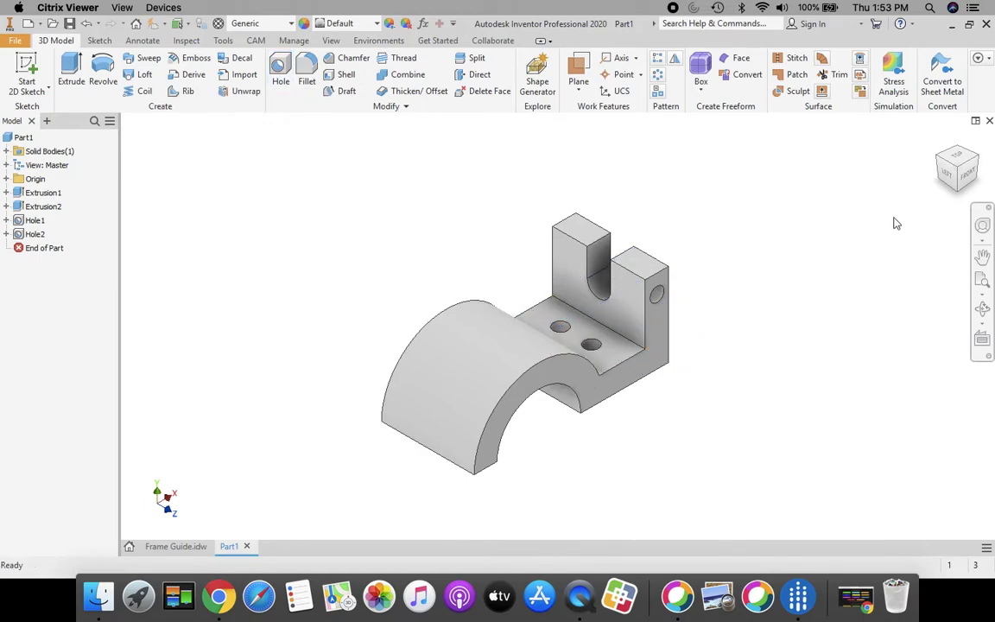
Step: Apply the Smooth - Purple appearance from the Inventor Material Library to the whole part
click(939, 140)
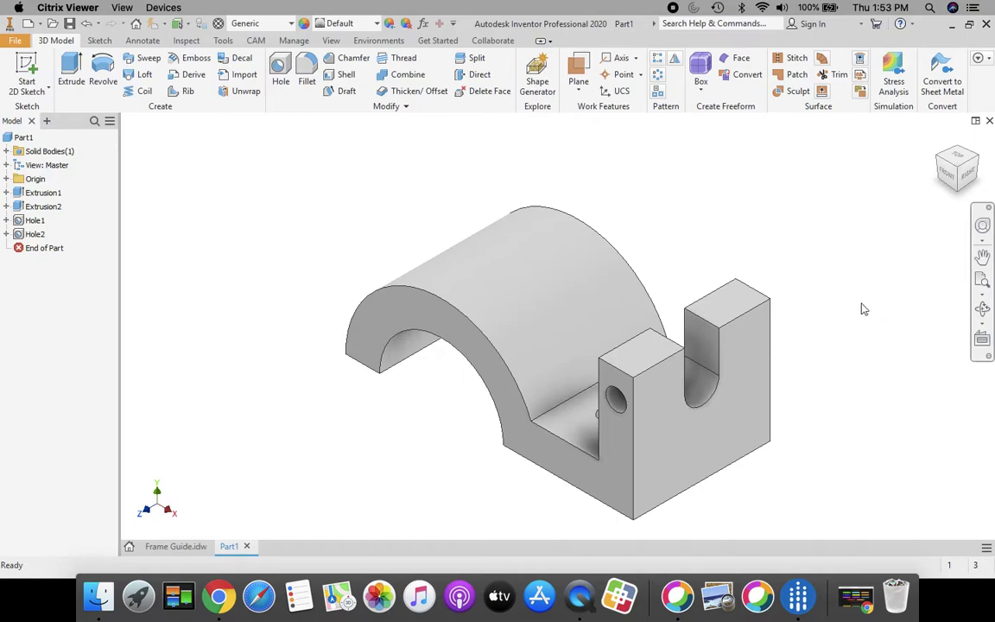
click(376, 26)
scroll(386, 205, down, 10)
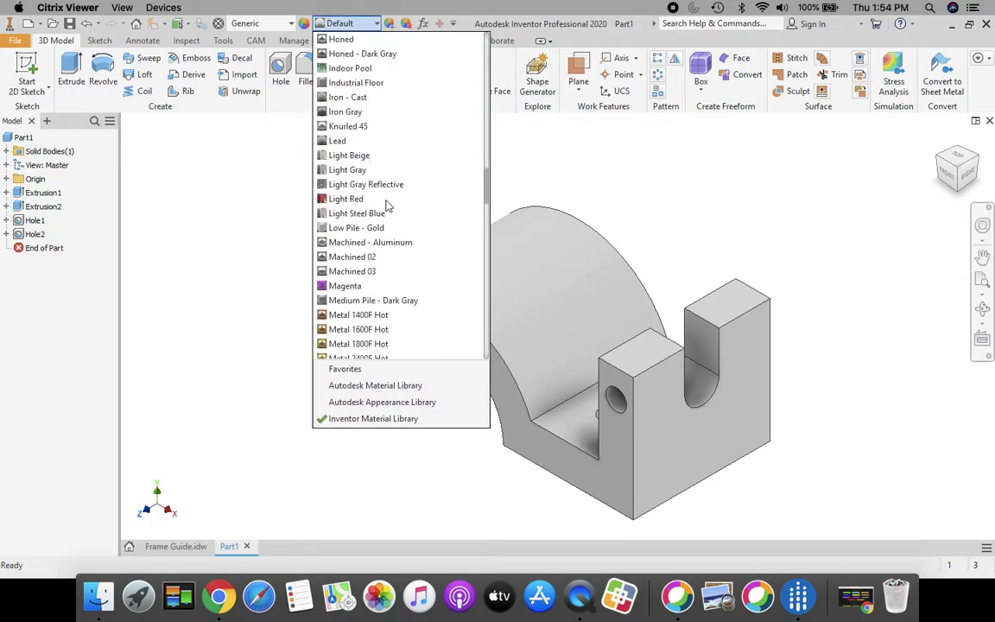
scroll(386, 205, down, 9)
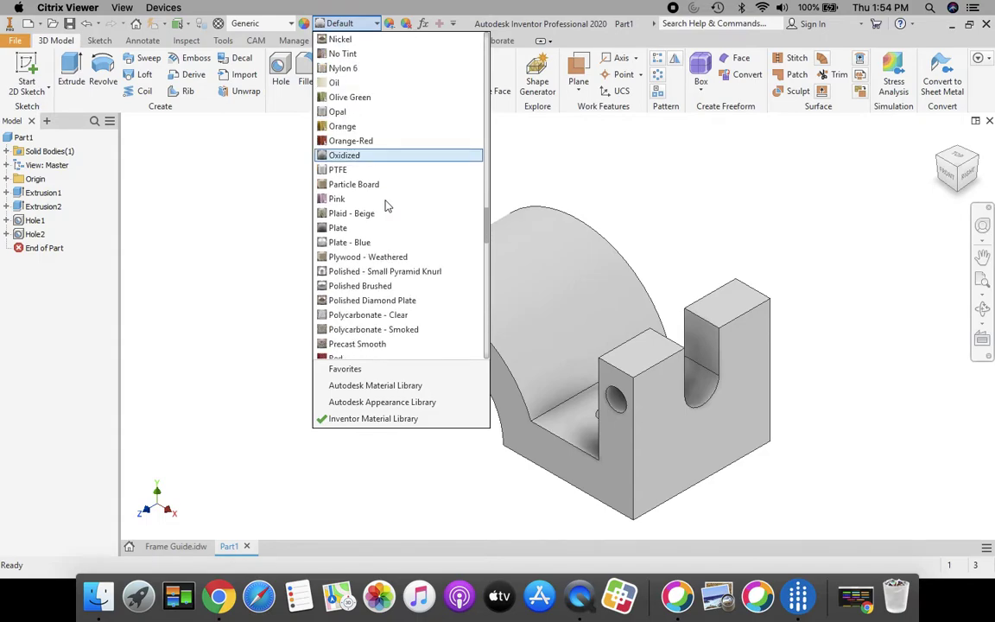
scroll(386, 206, down, 9)
scroll(385, 205, down, 4)
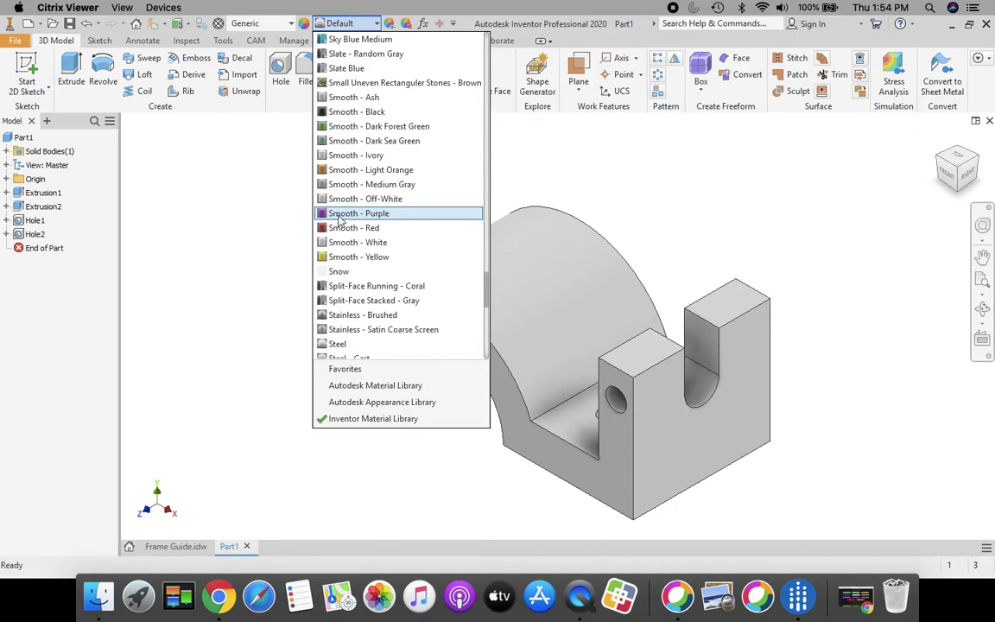
click(343, 214)
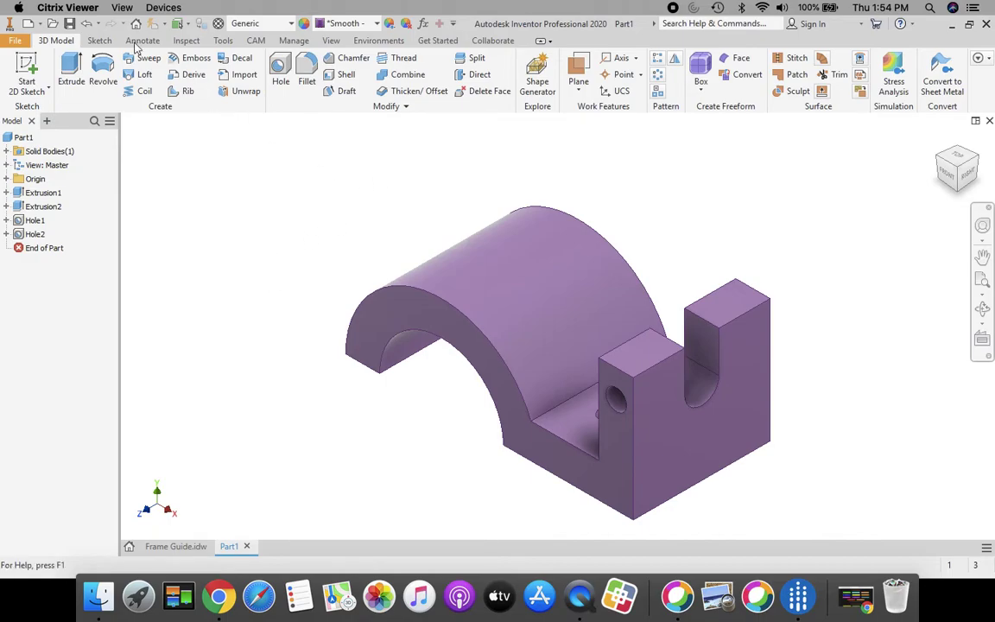
Step: Save the part to the Desktop as an Autodesk Inventor part file named Part1
click(13, 42)
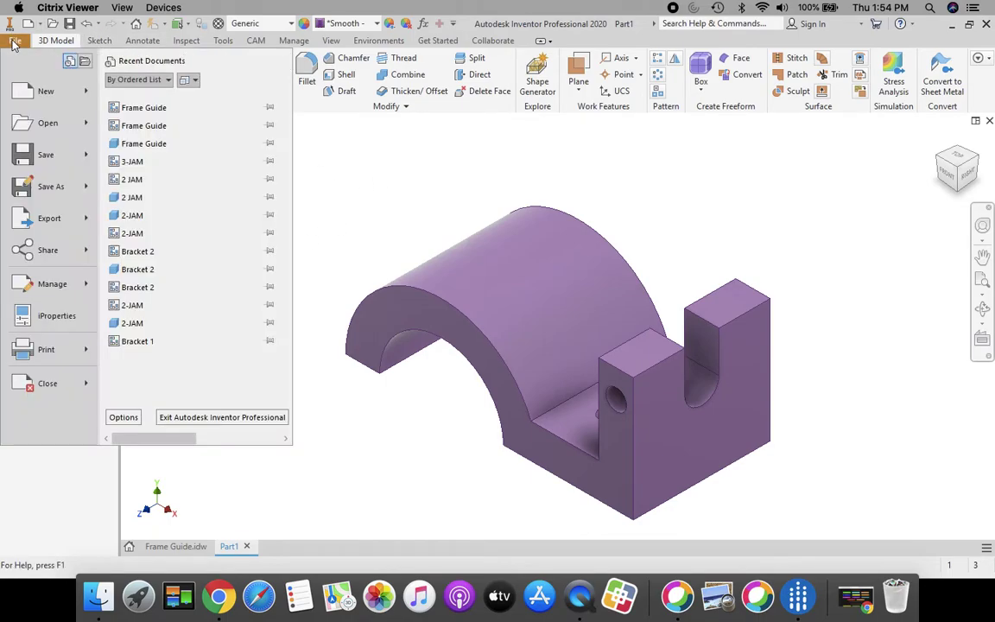
click(49, 189)
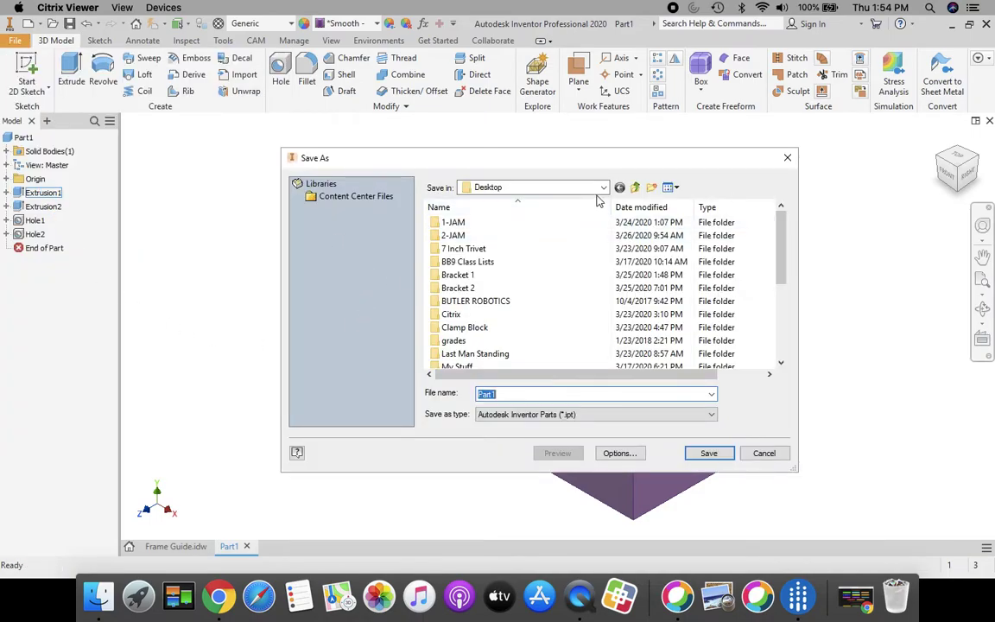
click(603, 188)
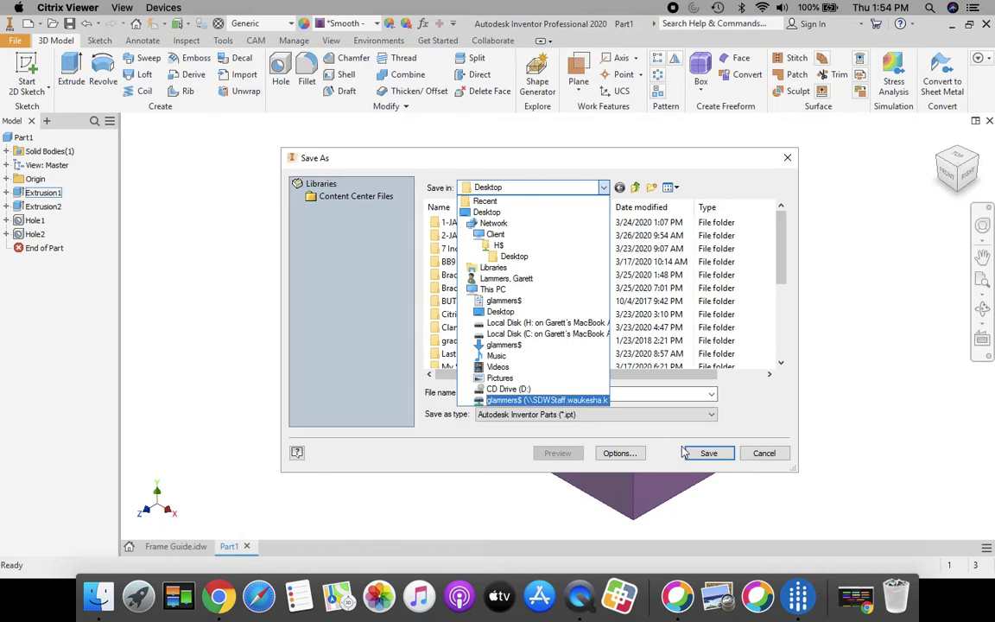
click(707, 458)
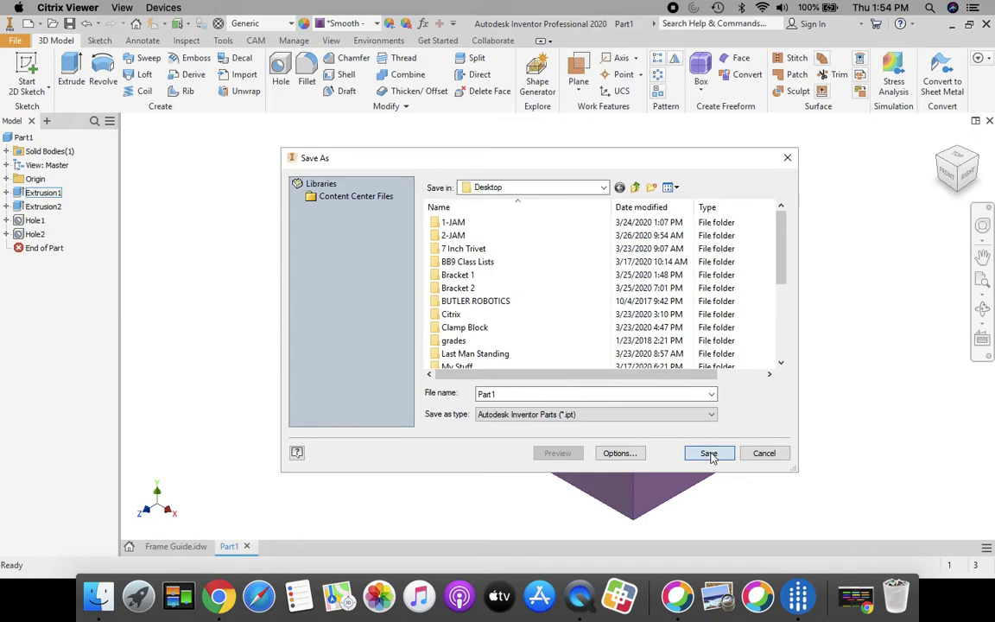
click(708, 454)
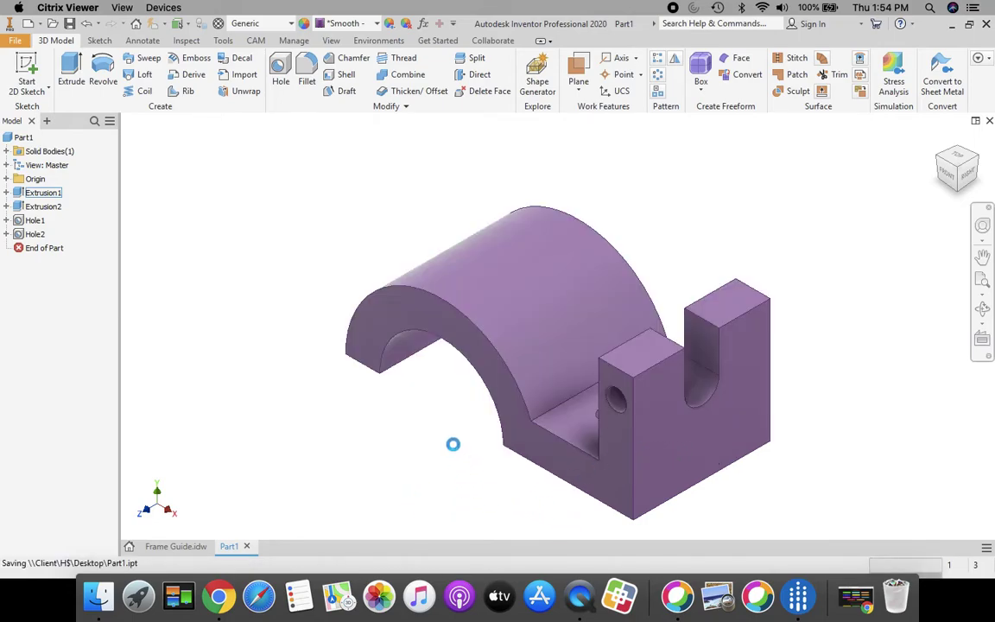